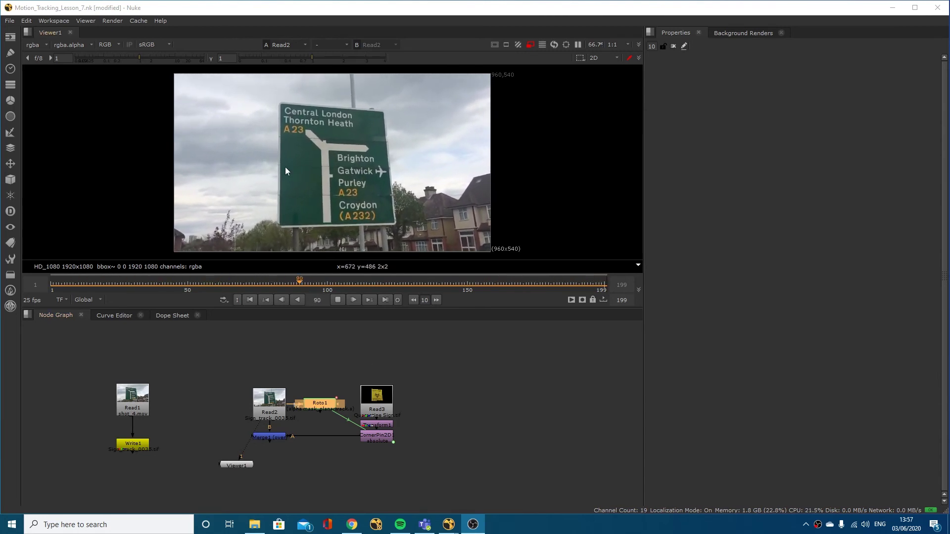
# Show the Merge1 composite in the viewer and stop the playback
pyautogui.click(264, 438)
pyautogui.press('1')
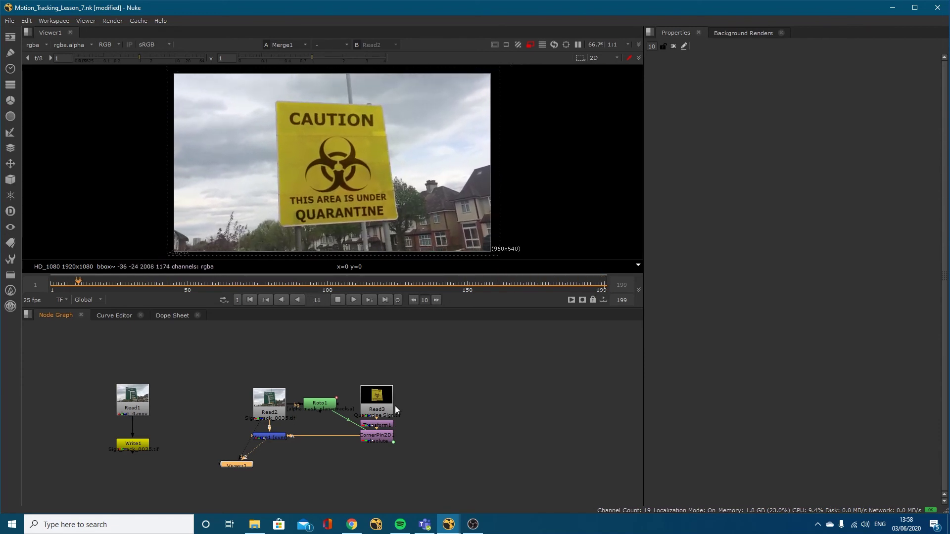
pyautogui.click(338, 299)
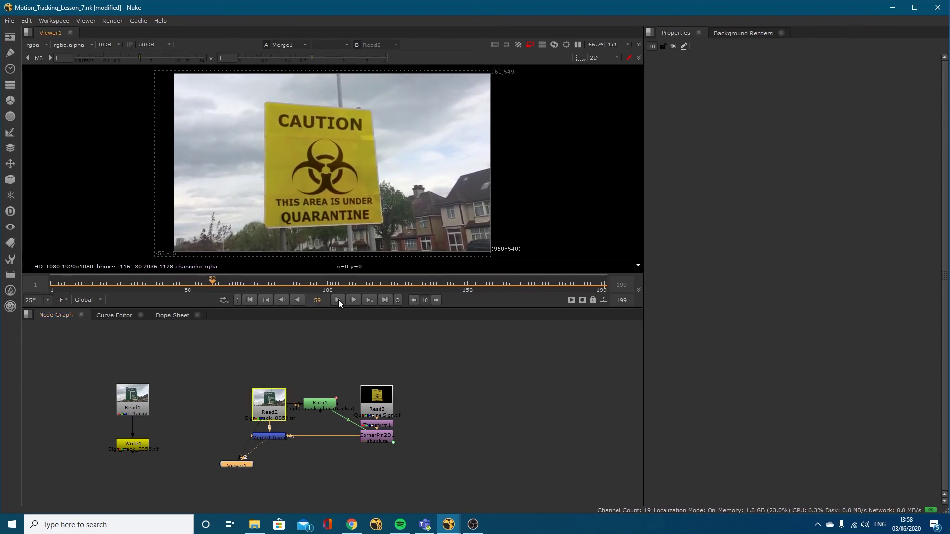
pyautogui.click(270, 412)
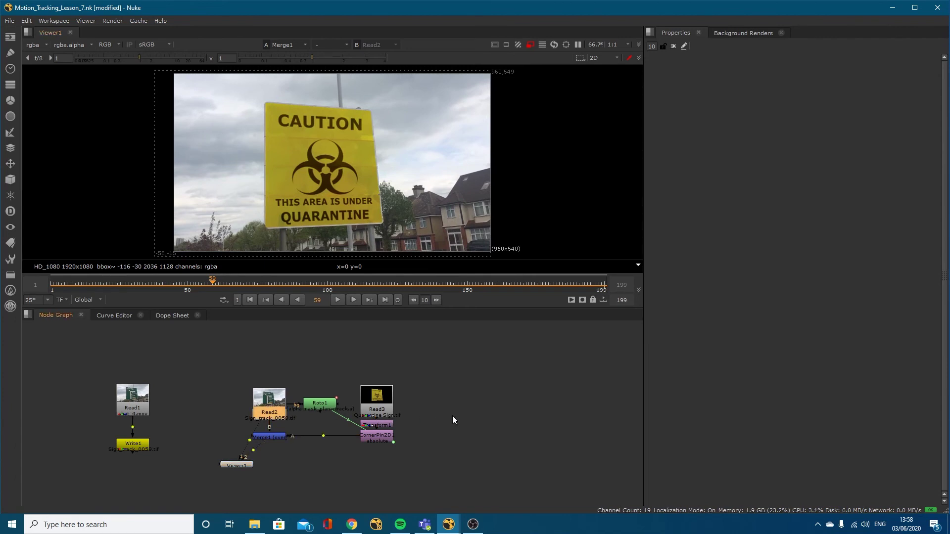
pyautogui.click(466, 399)
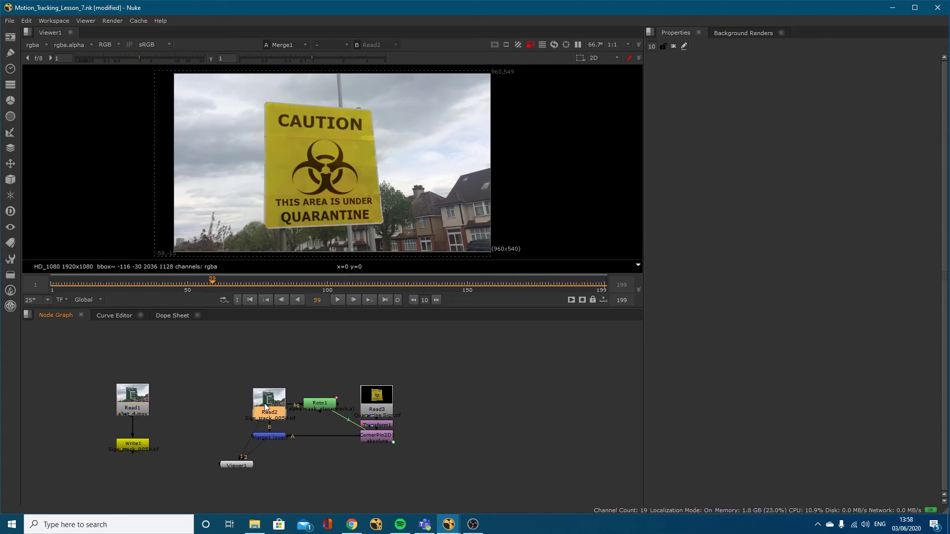
pyautogui.click(131, 406)
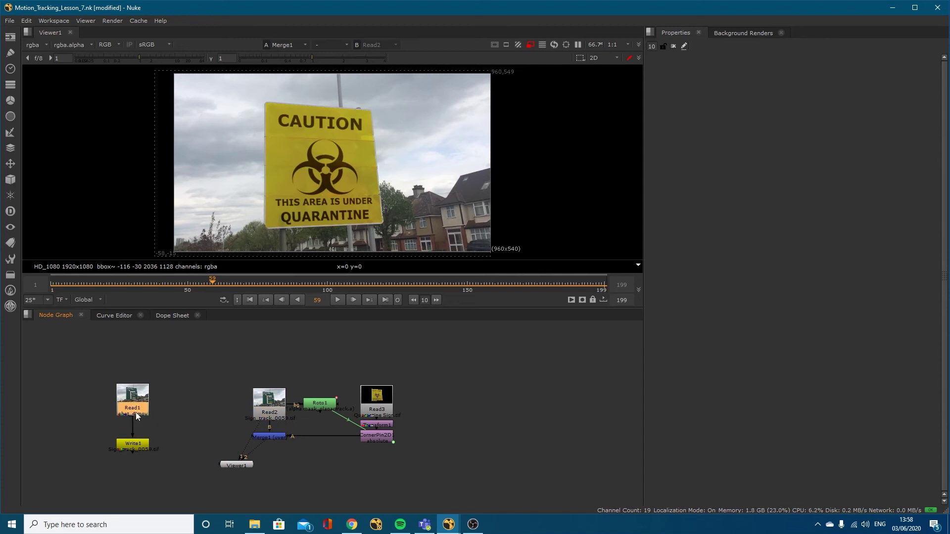
pyautogui.click(134, 445)
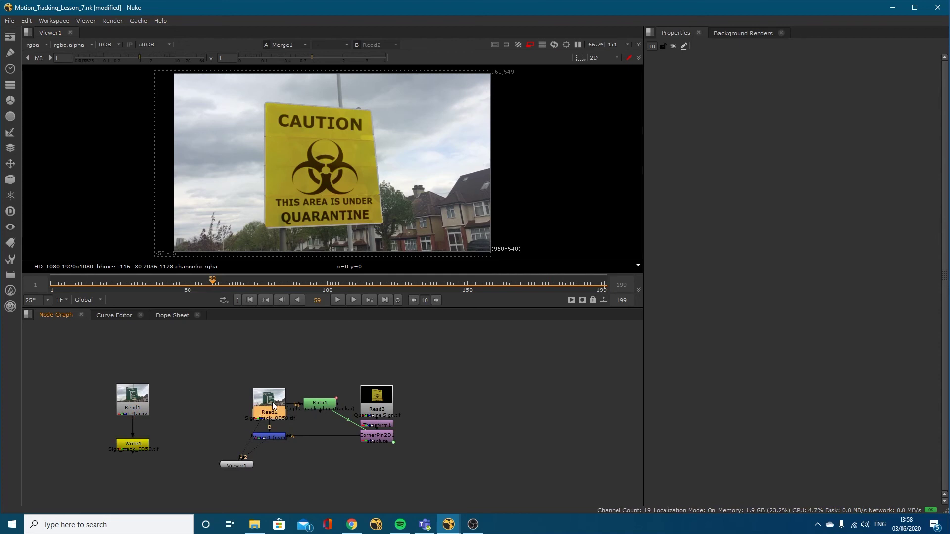
# Place a copy of the Read2 footage node in empty graph space and play it in the viewer
pyautogui.hotkey('ctrl', 'v')
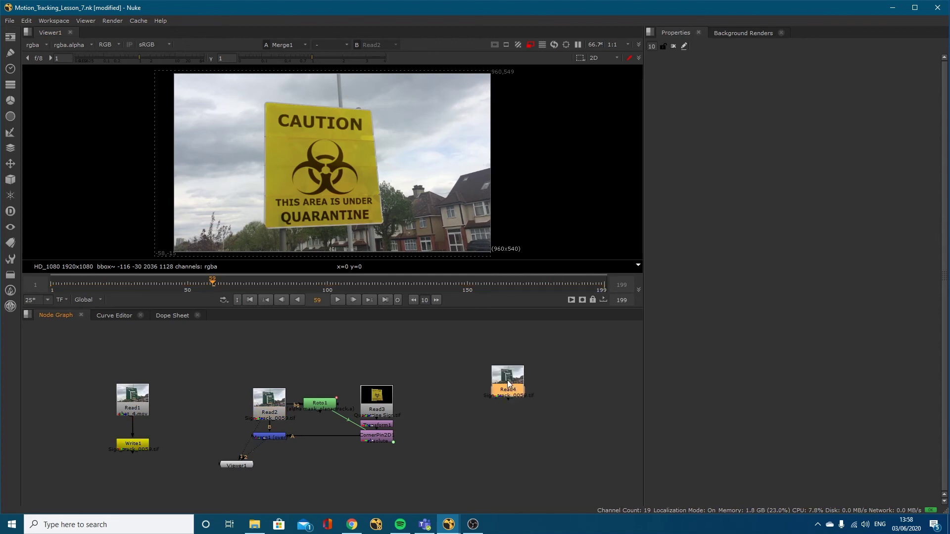
pyautogui.press('1')
pyautogui.click(247, 465)
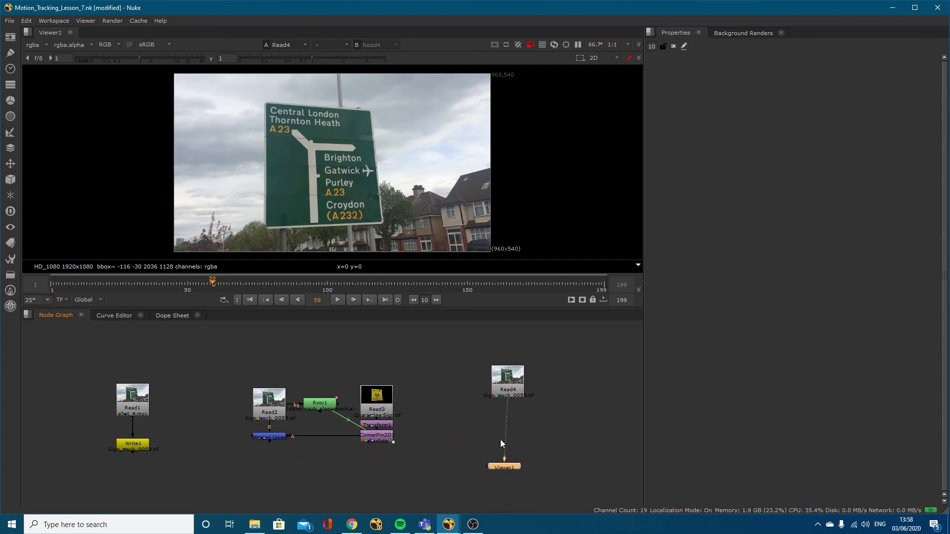
pyautogui.click(338, 301)
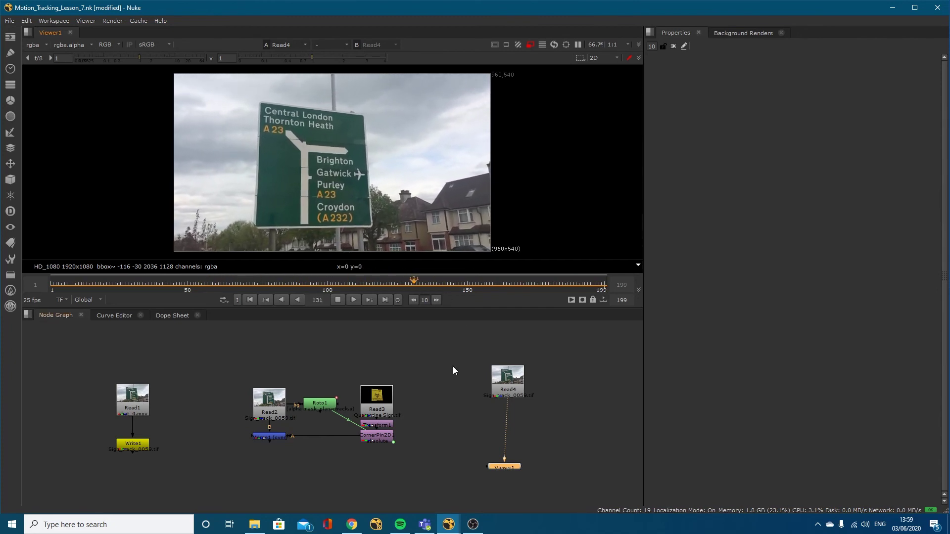
# Insert a Roto node between the copied Read4 footage and the viewer
pyautogui.click(513, 377)
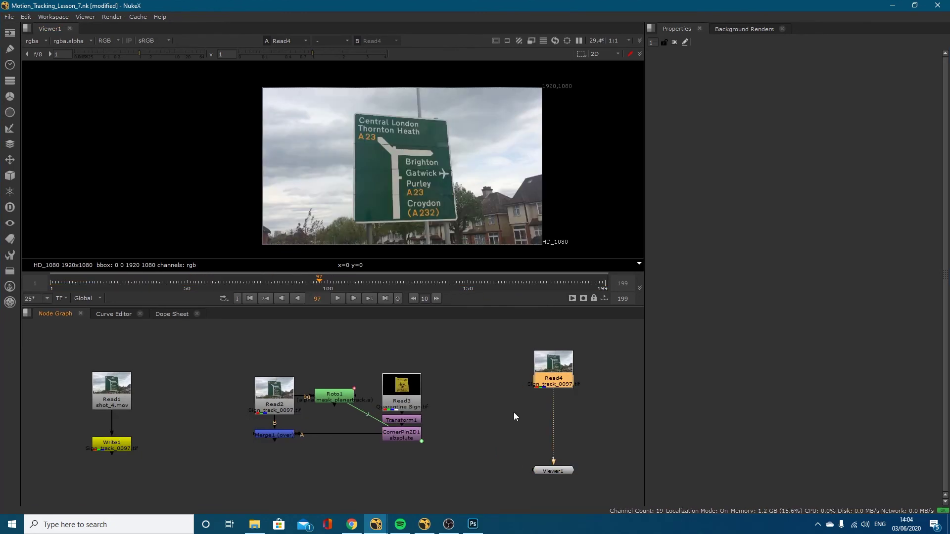
pyautogui.click(515, 416)
pyautogui.press('o')
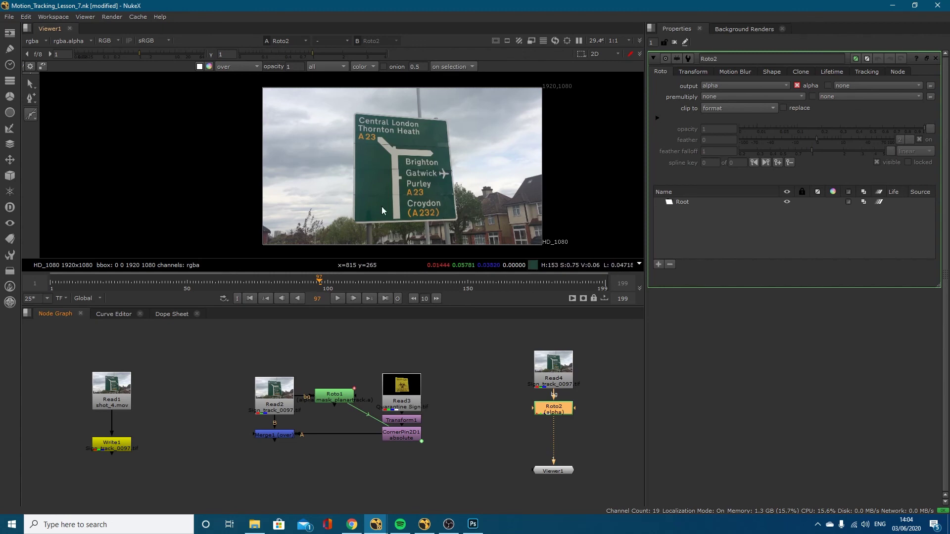
# Start a Bezier mask at frame 97 with points on the road sign's lower-left and lower-right corners
pyautogui.scroll(4, 381, 206)
pyautogui.scroll(5, 373, 211)
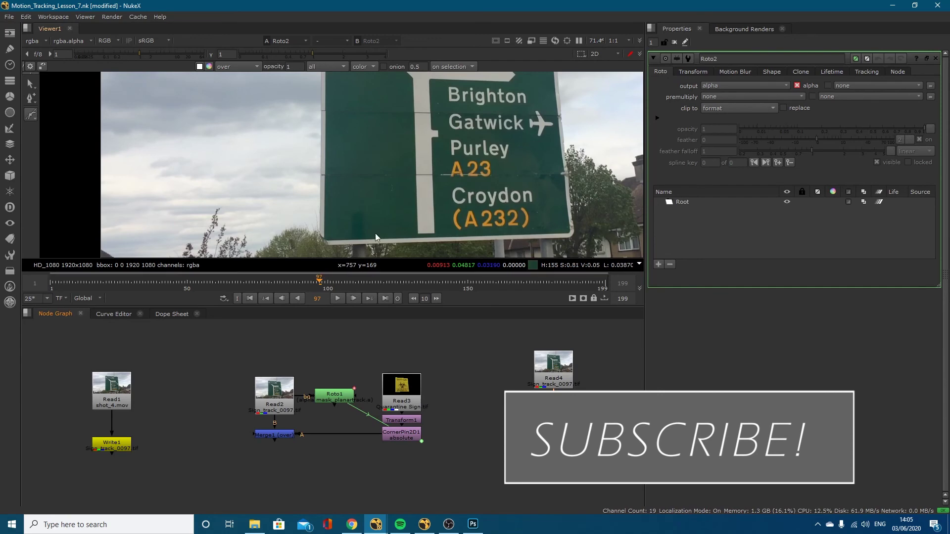
pyautogui.scroll(-3, 349, 207)
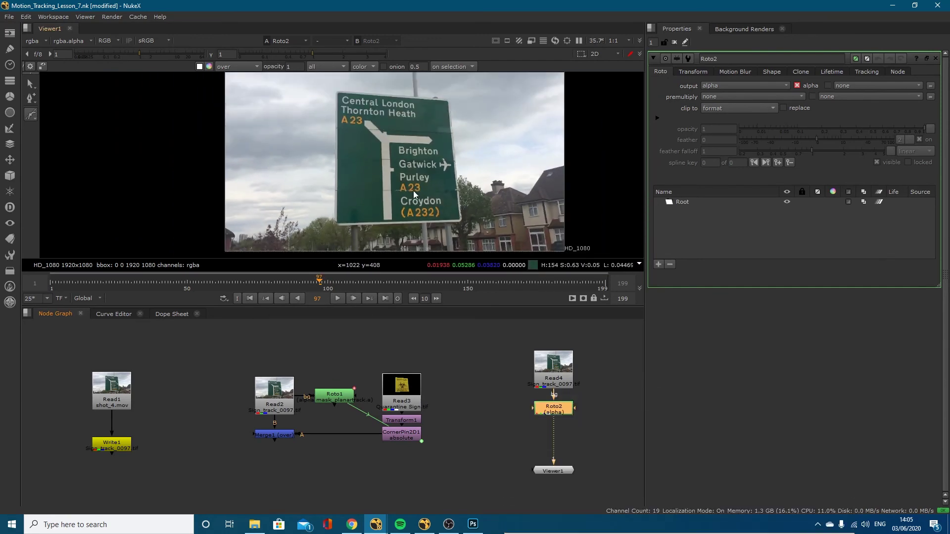
pyautogui.scroll(3, 357, 235)
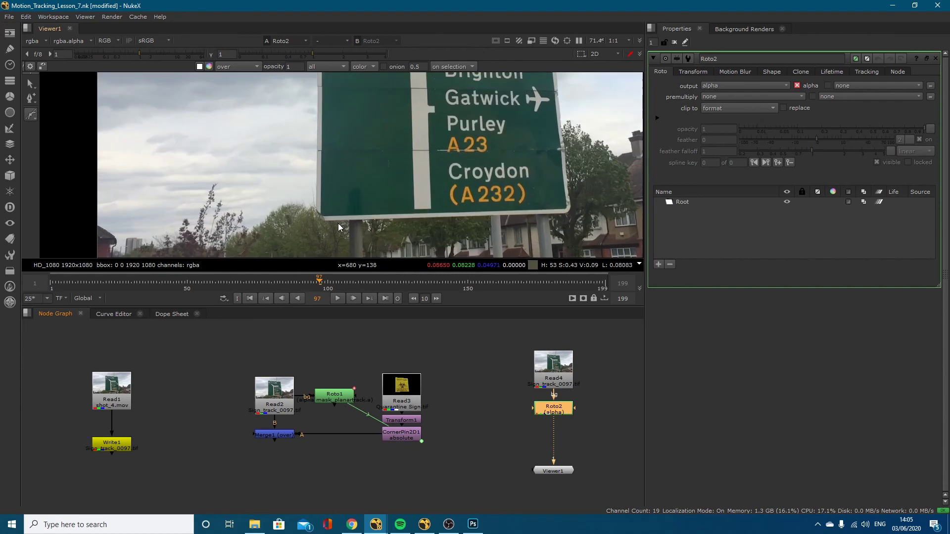
pyautogui.click(33, 115)
pyautogui.click(52, 114)
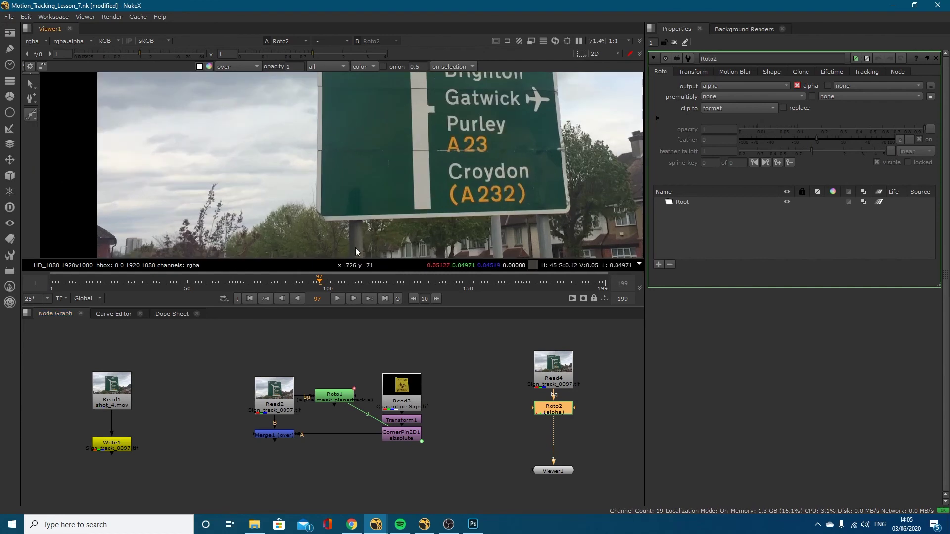
pyautogui.click(322, 218)
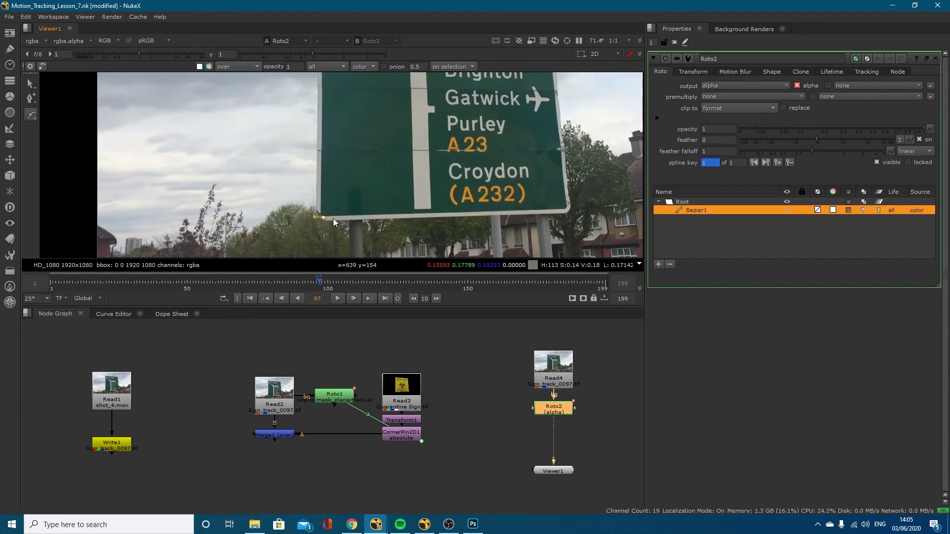
pyautogui.click(565, 212)
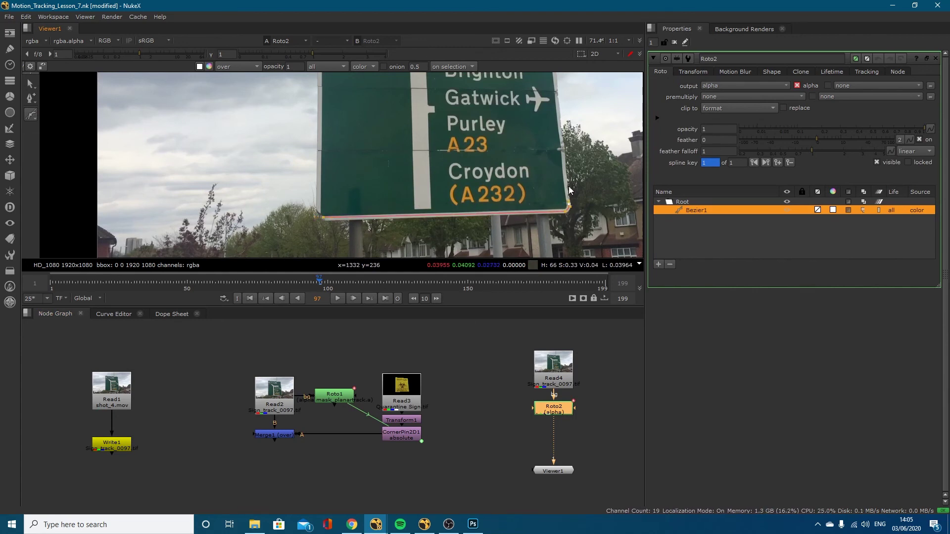
# Continue the Bezier up the sign's right edge and fit its points around the rounded upper-right corner
pyautogui.moveTo(559, 92); pyautogui.dragTo(559, 141, button='middle')
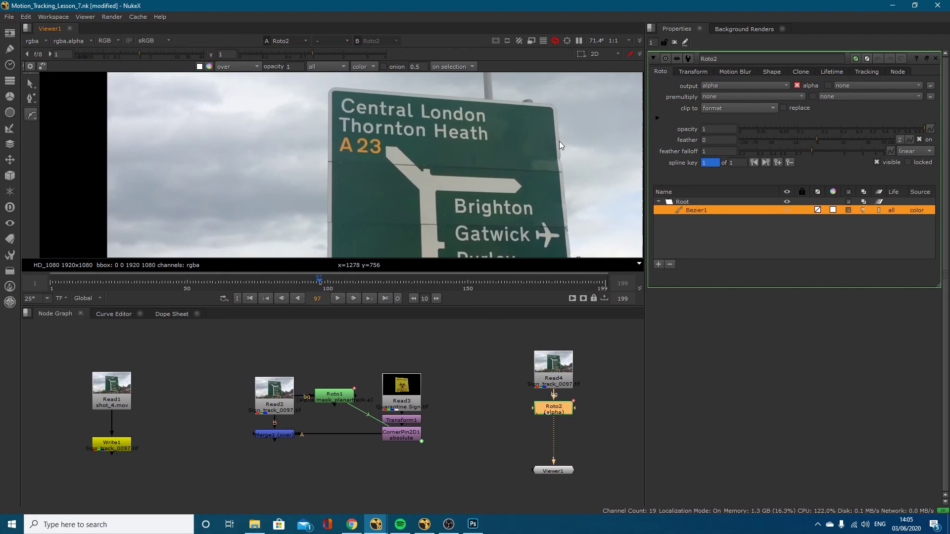
pyautogui.click(554, 112)
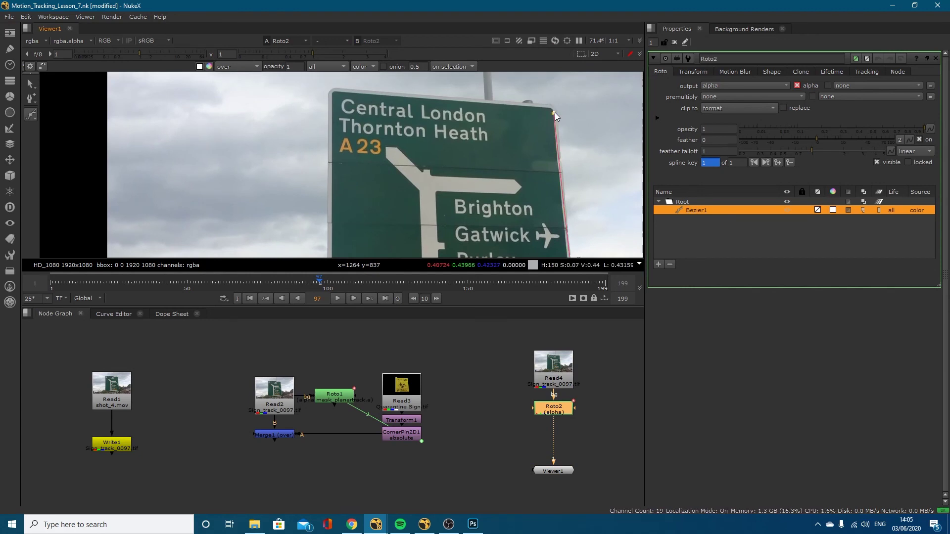
pyautogui.moveTo(554, 112); pyautogui.dragTo(552, 109)
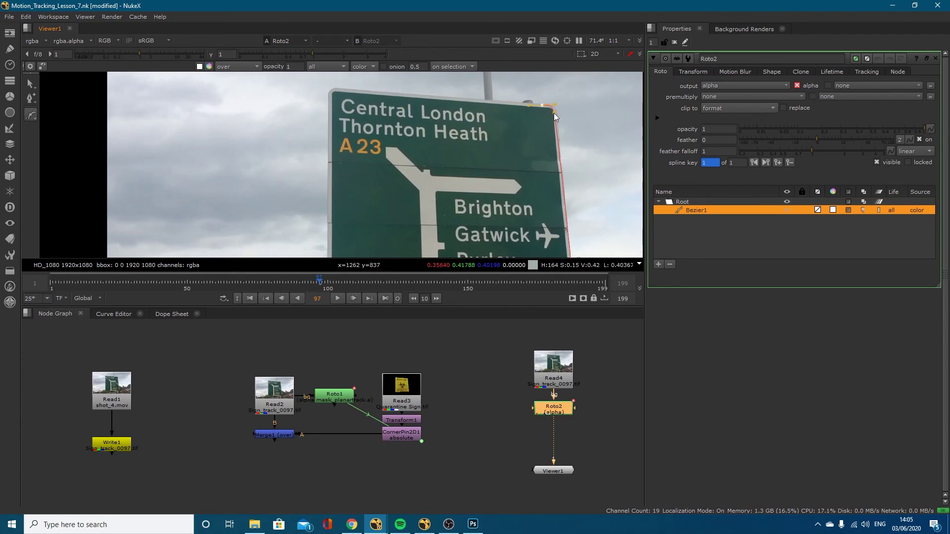
pyautogui.scroll(4, 553, 113)
pyautogui.moveTo(558, 114); pyautogui.dragTo(551, 105)
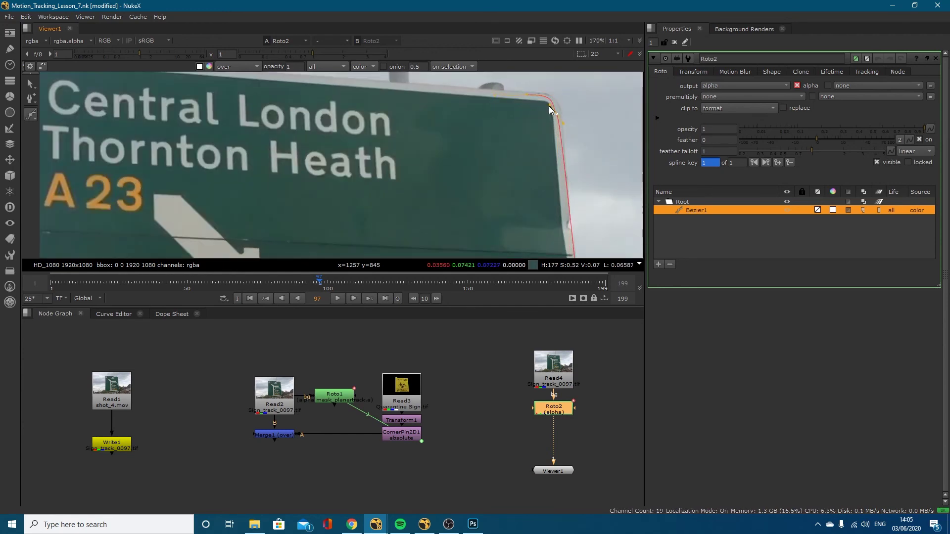
# Continue the Bezier around the sign's upper-left corner and down the left edge, closing it at the starting point
pyautogui.moveTo(573, 220); pyautogui.dragTo(567, 109, button='middle')
pyautogui.scroll(-3, 574, 197)
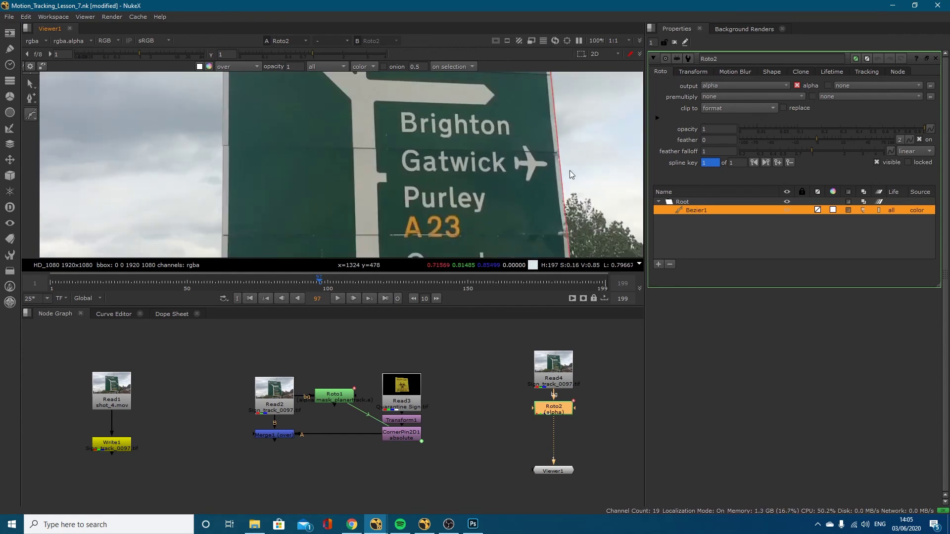
pyautogui.moveTo(548, 77); pyautogui.dragTo(567, 231, button='middle')
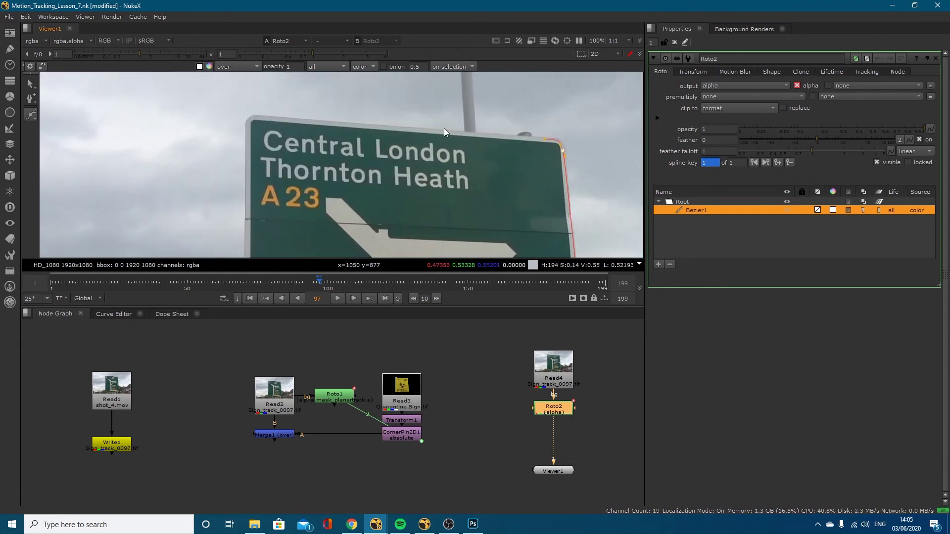
pyautogui.click(257, 118)
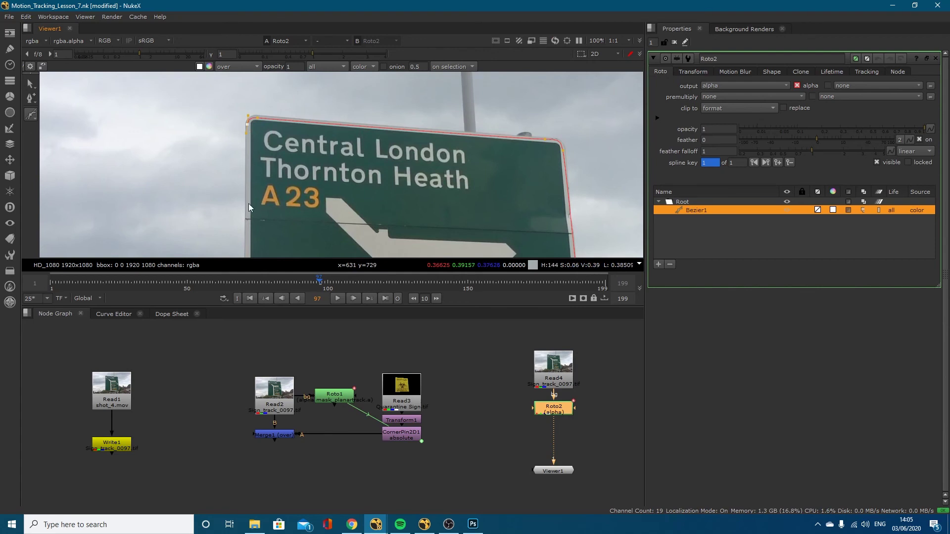
pyautogui.moveTo(242, 244); pyautogui.dragTo(263, 74, button='middle')
pyautogui.moveTo(252, 252); pyautogui.dragTo(263, 161, button='middle')
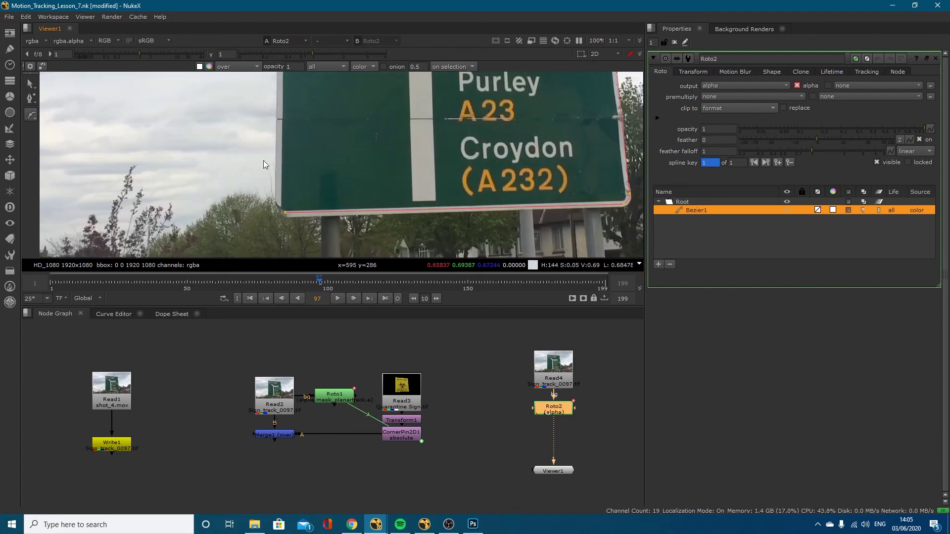
pyautogui.click(279, 201)
pyautogui.click(285, 212)
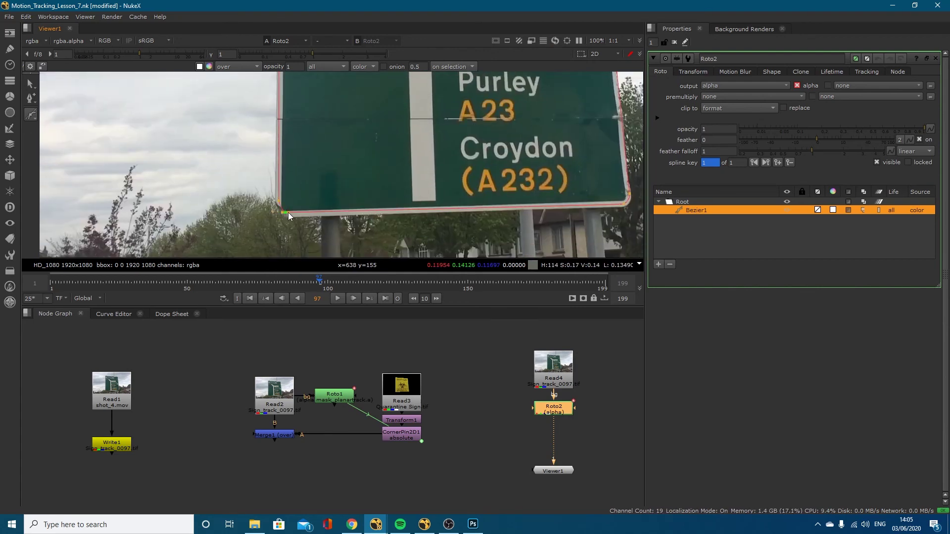
pyautogui.press('Return')
# Assign the Bezier1 sign shape to a planar track
pyautogui.scroll(-3, 396, 198)
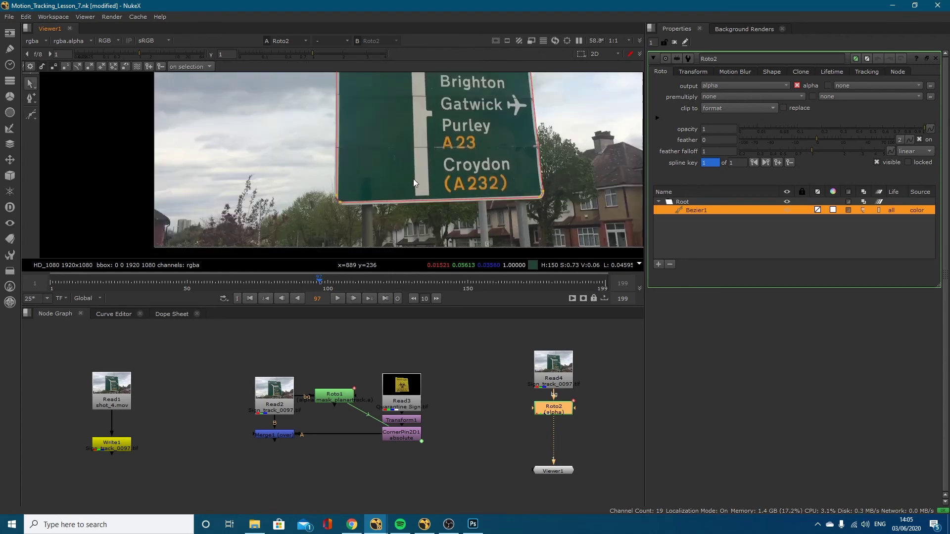
pyautogui.moveTo(484, 143); pyautogui.dragTo(449, 213, button='middle')
pyautogui.scroll(-1, 435, 171)
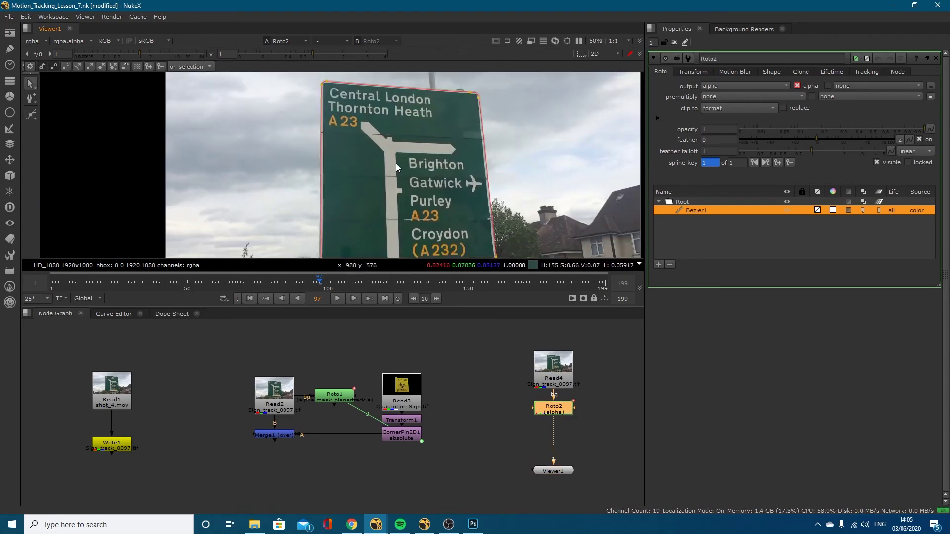
pyautogui.scroll(-1, 497, 190)
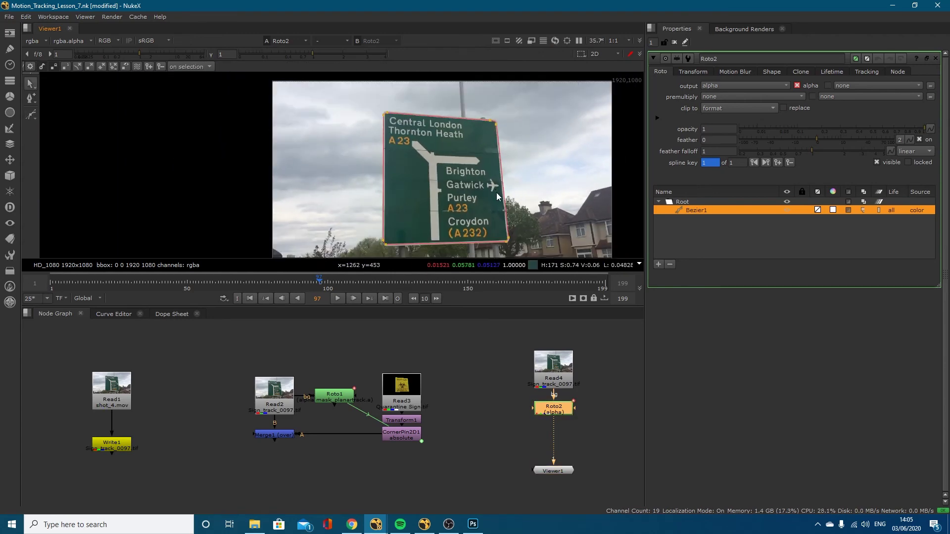
pyautogui.press('f')
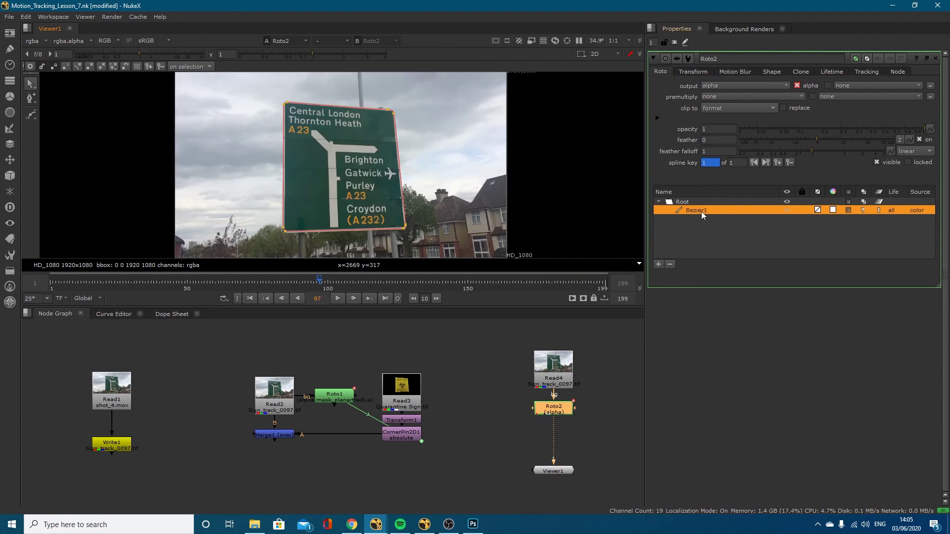
pyautogui.rightClick(711, 211)
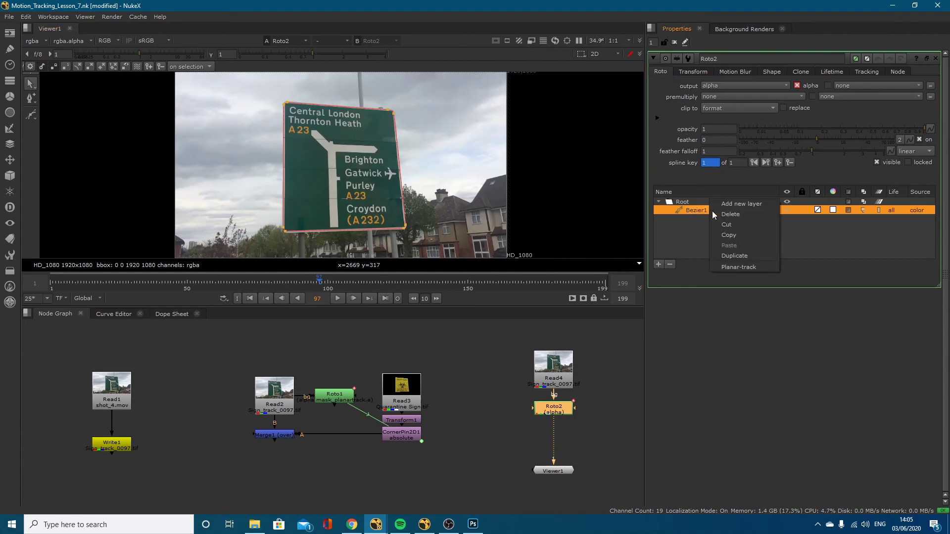
pyautogui.click(734, 266)
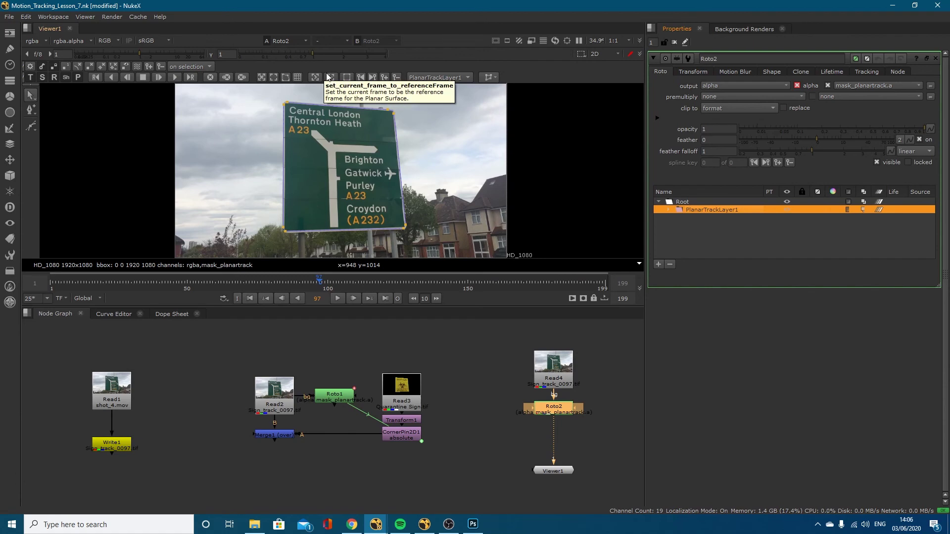
# Expand PlanarTrackLayer1 to list its Bezier1 shape and select the tracking layer
pyautogui.click(669, 210)
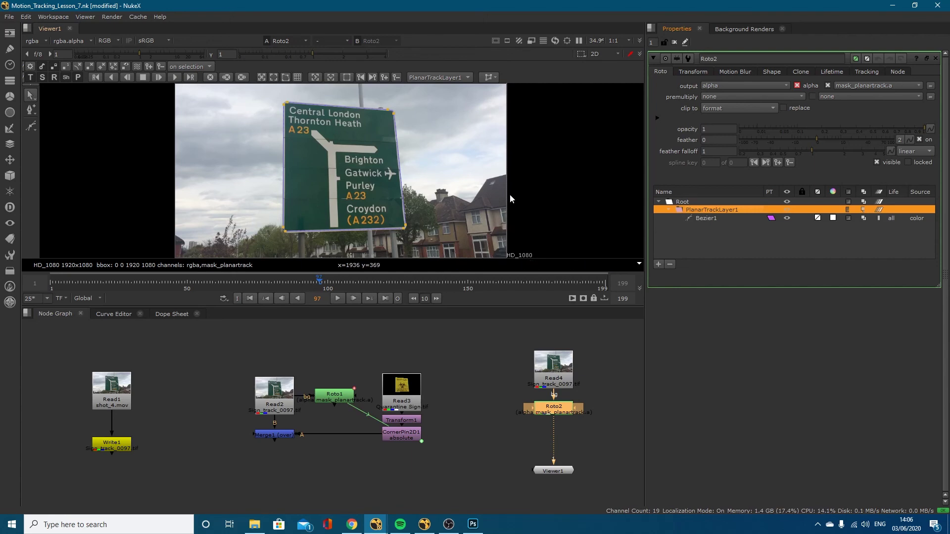
pyautogui.click(725, 216)
pyautogui.click(712, 211)
pyautogui.click(66, 69)
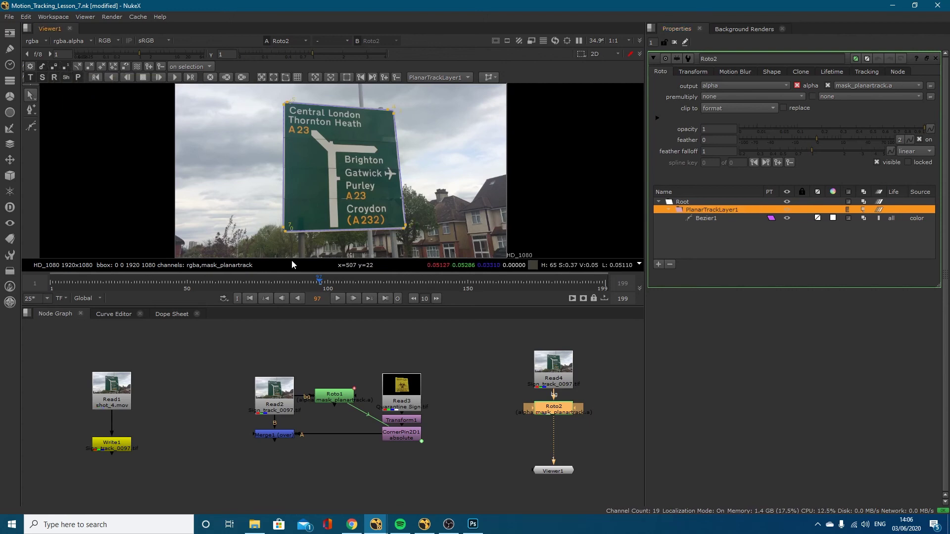
pyautogui.click(68, 65)
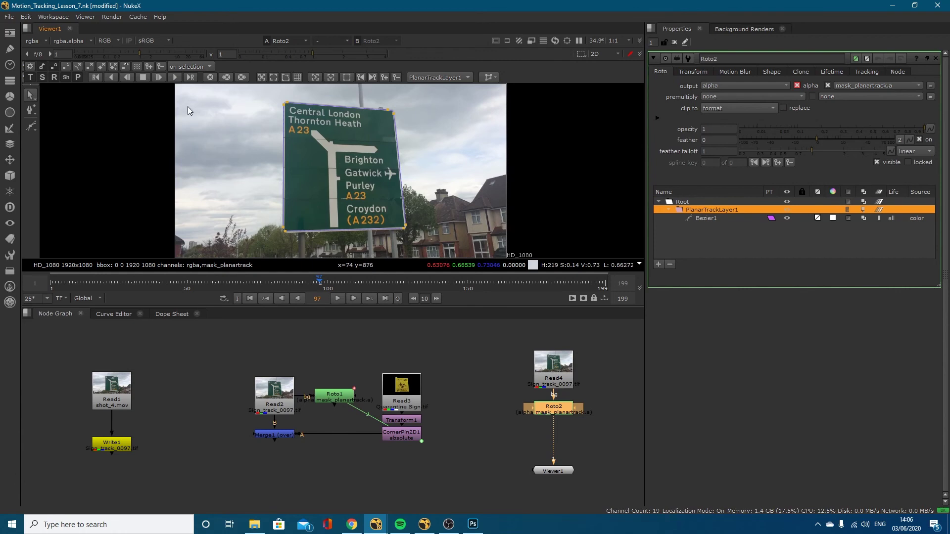
# Planar-track the sign shape backward from frame 97 to frame 1 and forward from frame 97 to frame 199
pyautogui.click(113, 79)
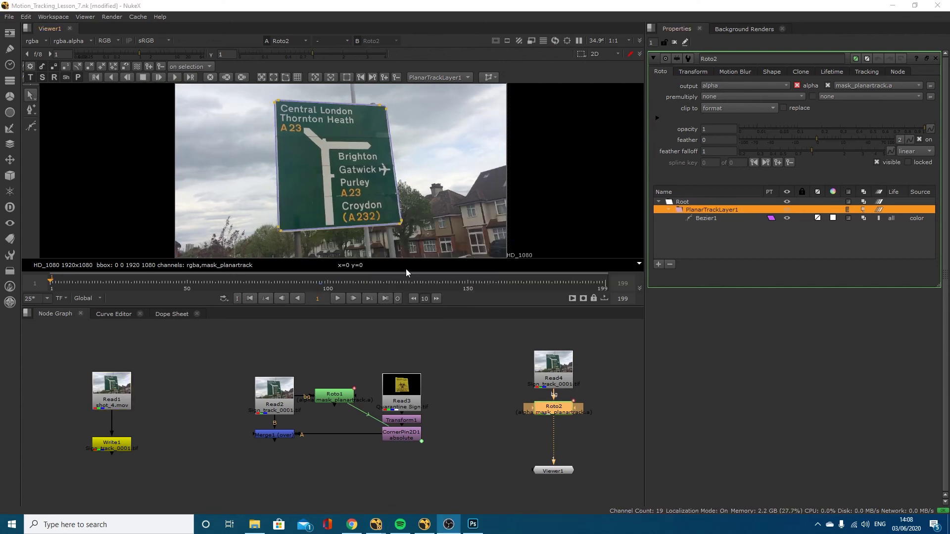
pyautogui.moveTo(311, 280)
pyautogui.mouseDown()
pyautogui.moveTo(63, 286)
pyautogui.moveTo(319, 282)
pyautogui.mouseUp()
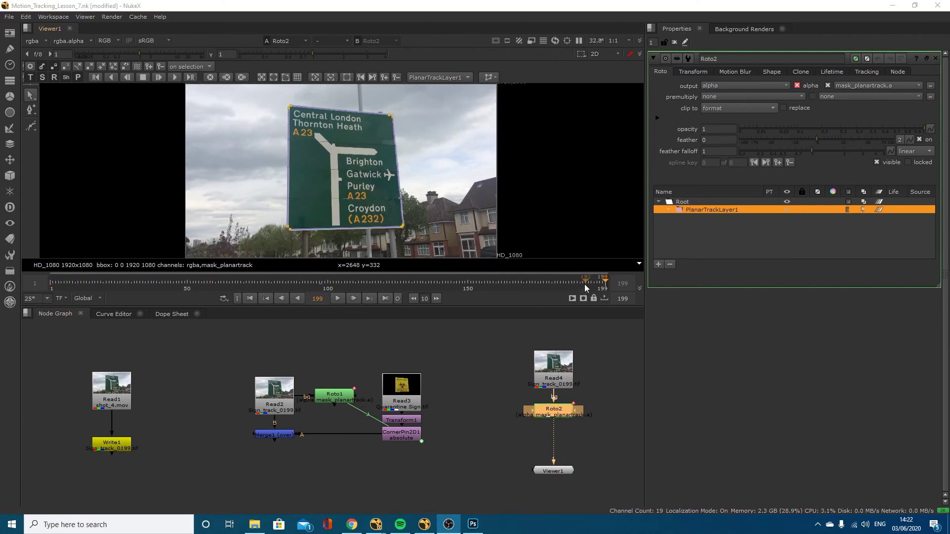
# Keep the viewer centred on the planar surface and scrub through the frames to inspect the track's stability
pyautogui.moveTo(586, 280); pyautogui.dragTo(417, 292)
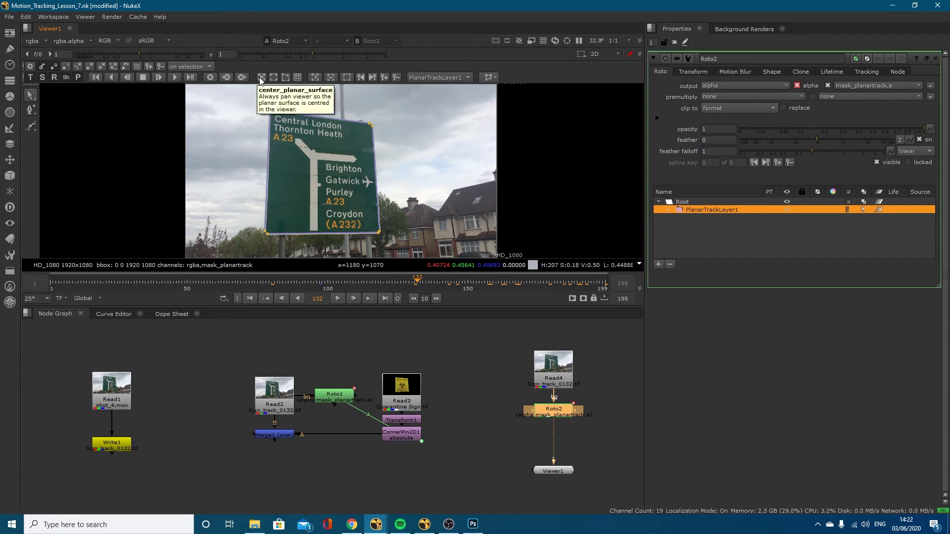
pyautogui.click(261, 78)
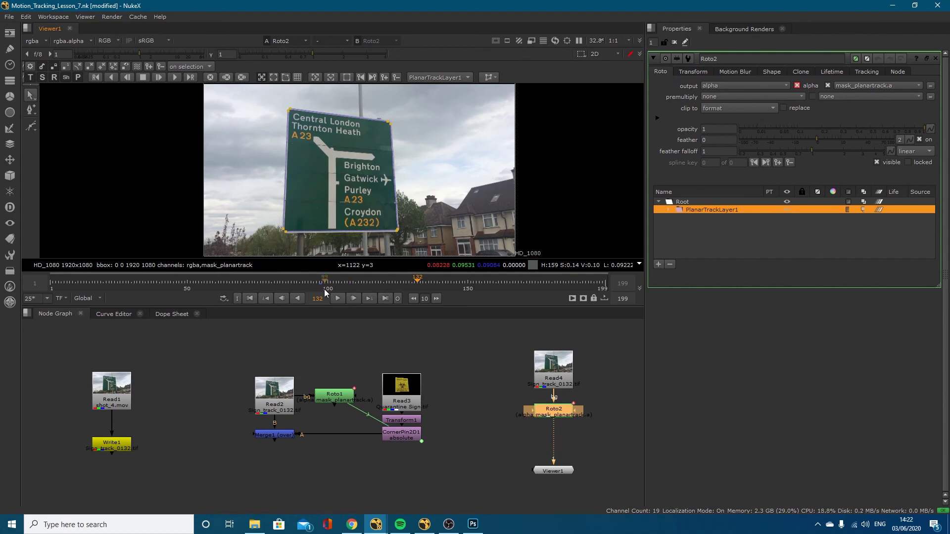
pyautogui.moveTo(335, 283); pyautogui.dragTo(289, 283)
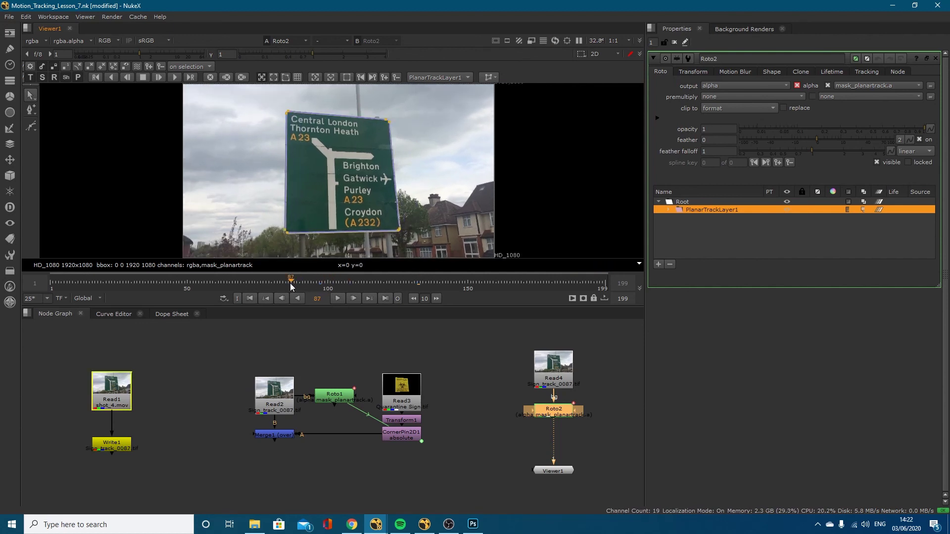
pyautogui.click(239, 283)
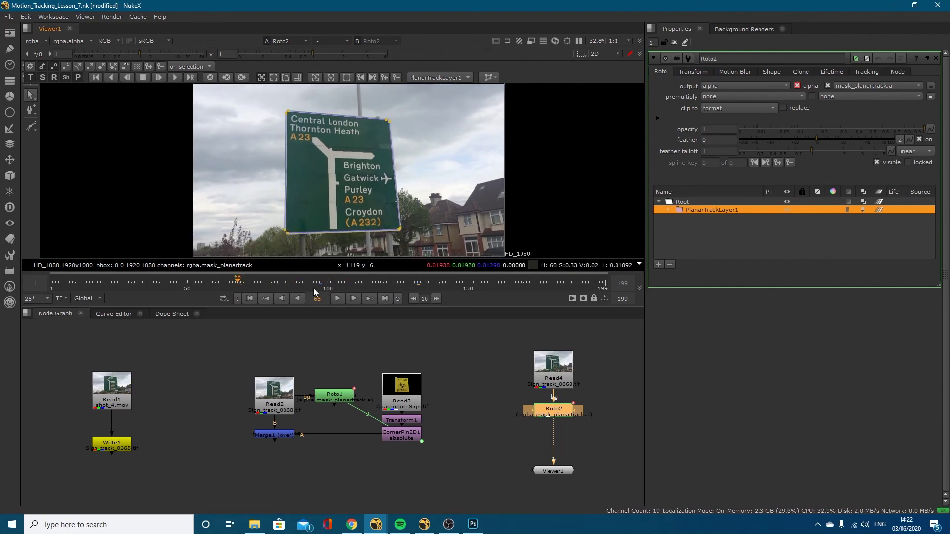
pyautogui.moveTo(268, 283); pyautogui.dragTo(517, 277)
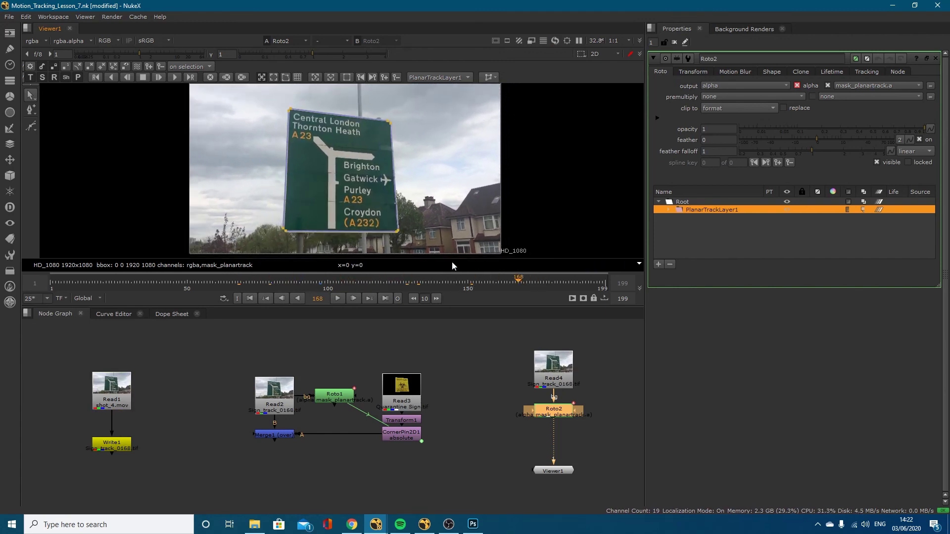
pyautogui.click(542, 280)
pyautogui.click(459, 283)
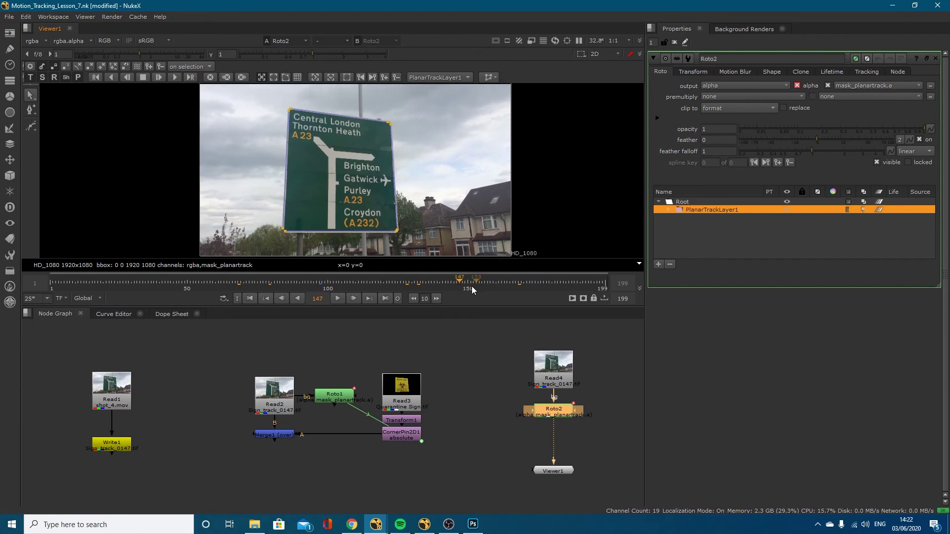
# Play the footage with the tracked sign centred, then stop and return to frame 147
pyautogui.click(338, 299)
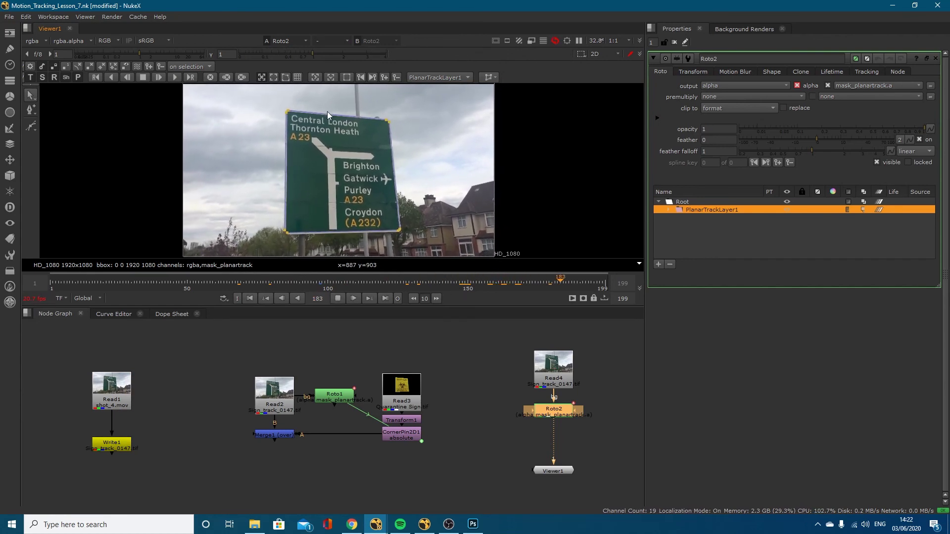
pyautogui.click(338, 298)
pyautogui.click(472, 284)
pyautogui.click(460, 285)
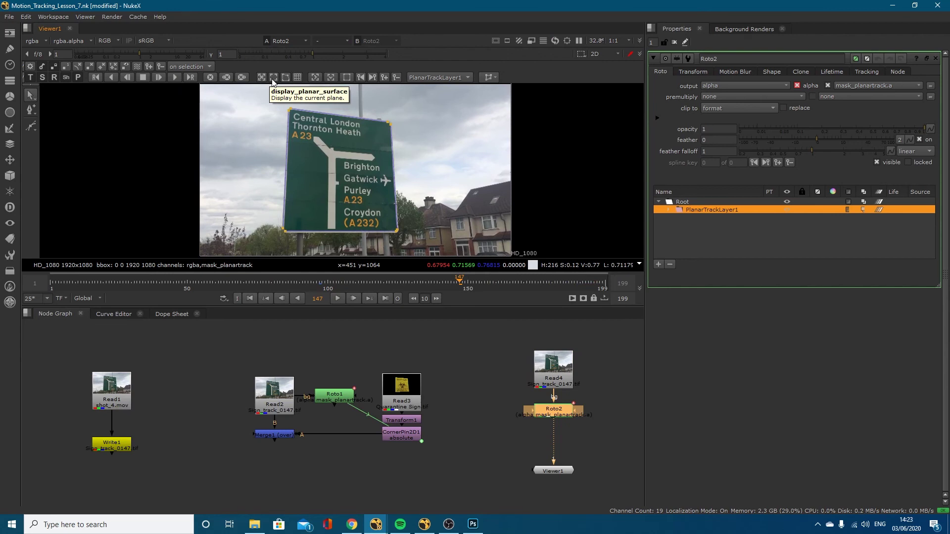
# Display the planar surface of PlanarTrackLayer1 in the viewer and keep that layer selected
pyautogui.click(273, 78)
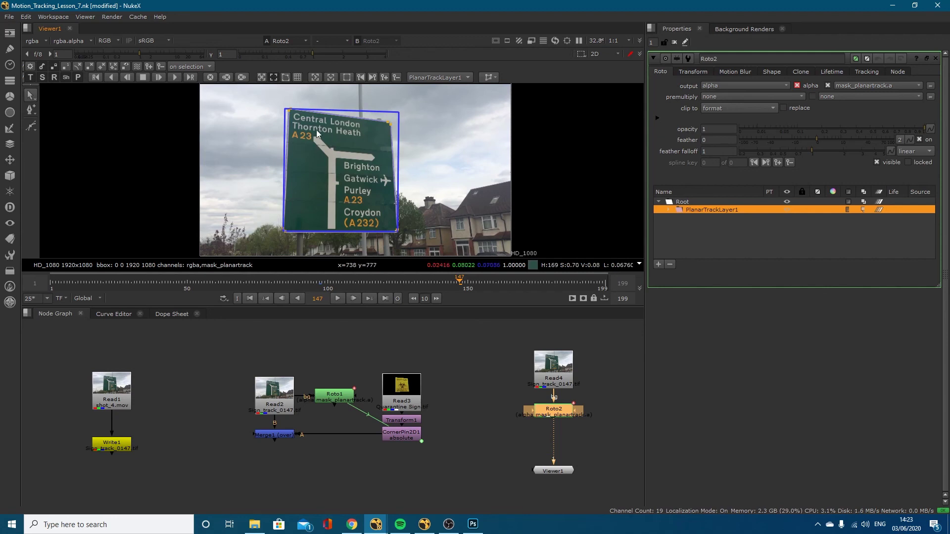
pyautogui.click(395, 115)
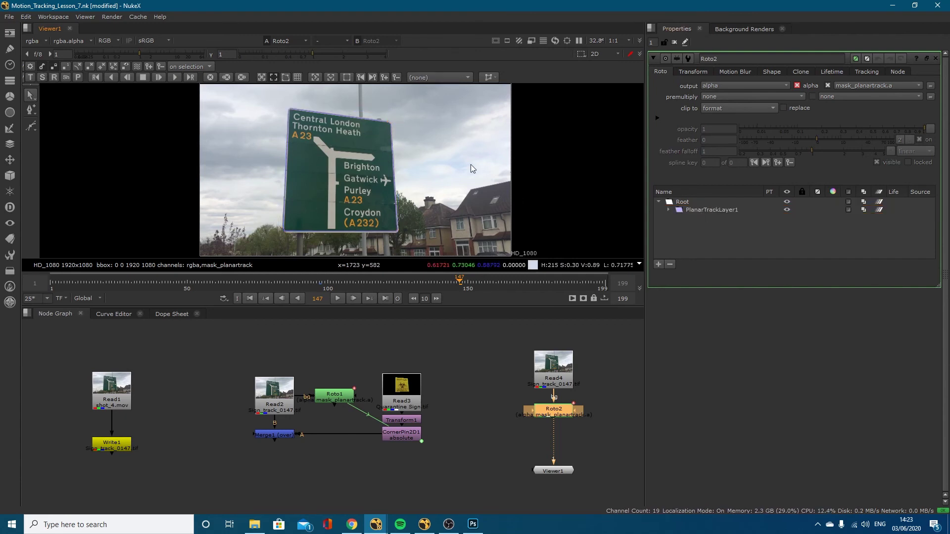
pyautogui.click(709, 208)
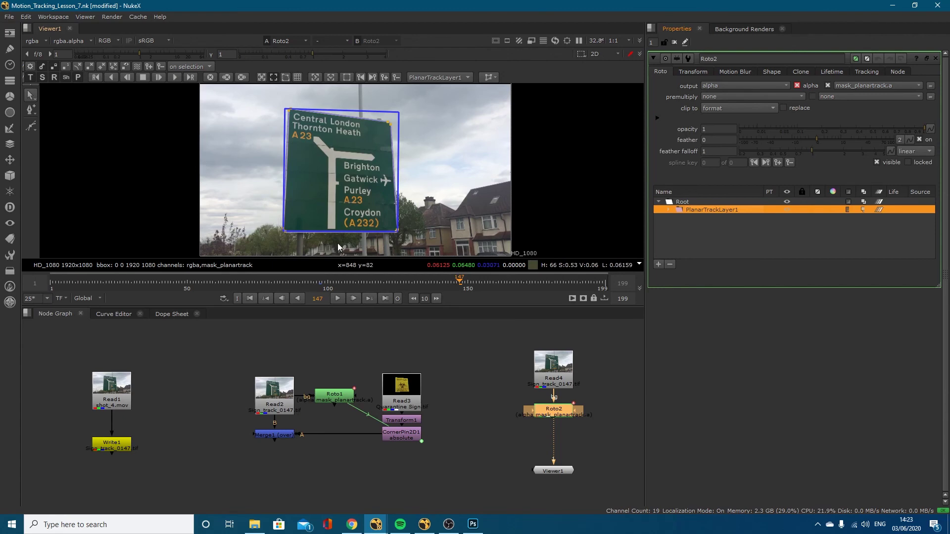
# Move the playhead to the tracker's reference frame at frame 97
pyautogui.click(329, 286)
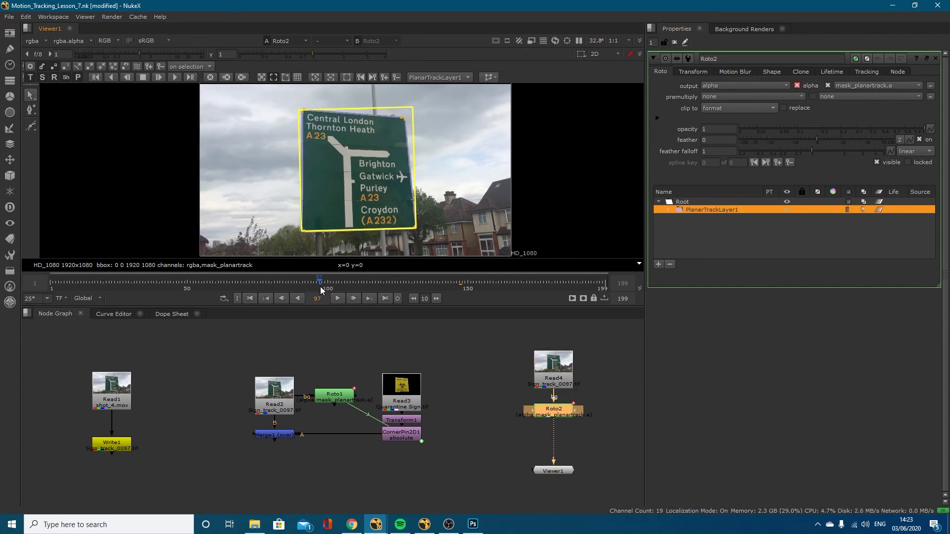
pyautogui.moveTo(329, 284)
pyautogui.mouseDown()
pyautogui.moveTo(356, 284)
pyautogui.moveTo(320, 288)
pyautogui.mouseUp()
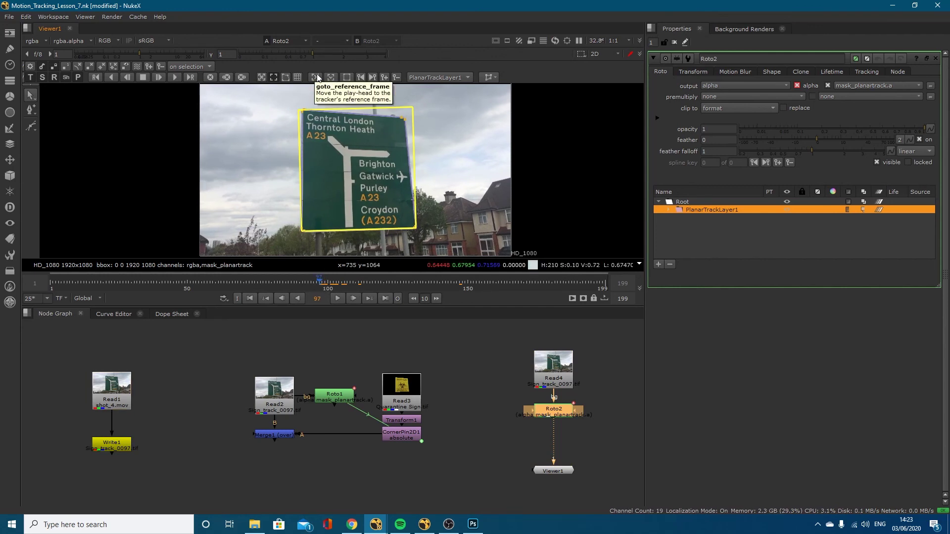
pyautogui.click(393, 286)
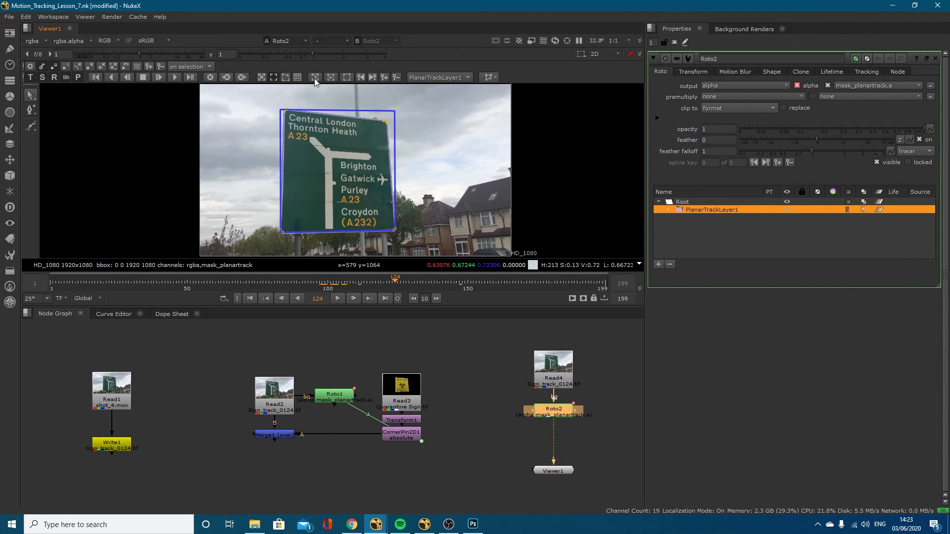
pyautogui.click(314, 78)
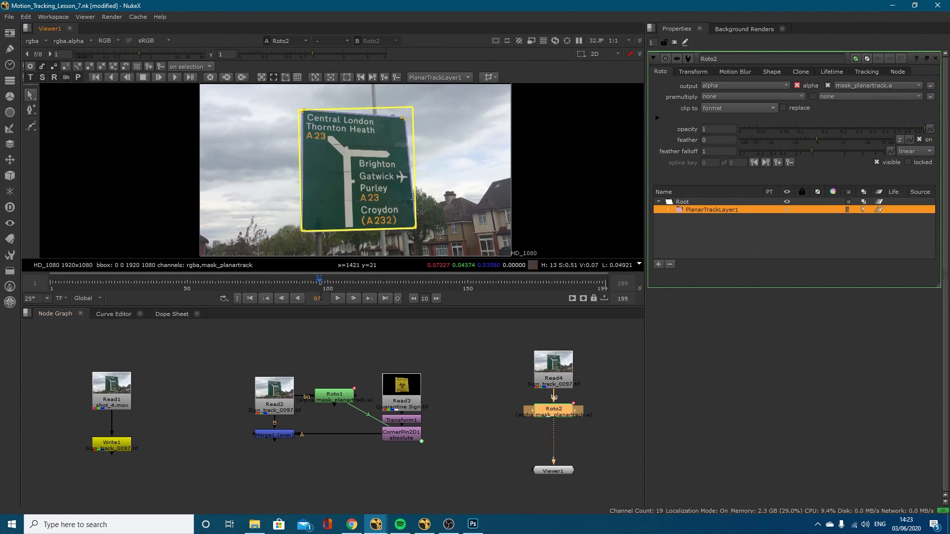
# Show the motion paths of the planar surface's corners and move the upper-right corner onto the sign's matching corner
pyautogui.click(285, 78)
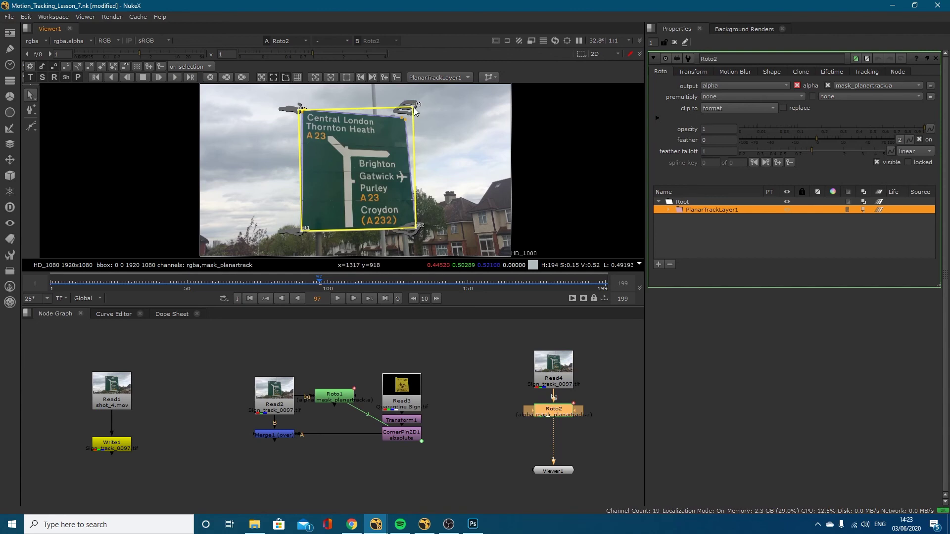
pyautogui.scroll(3, 413, 114)
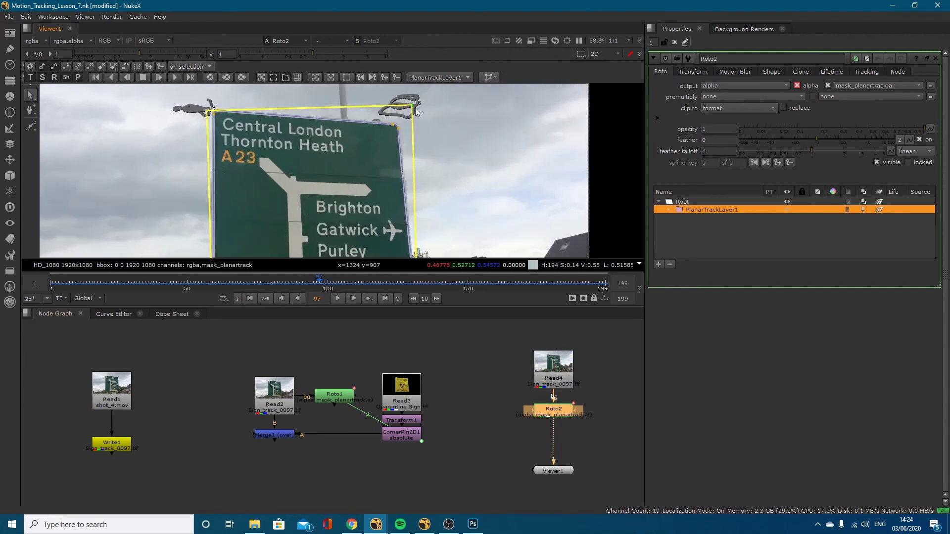
pyautogui.moveTo(412, 106); pyautogui.dragTo(407, 116)
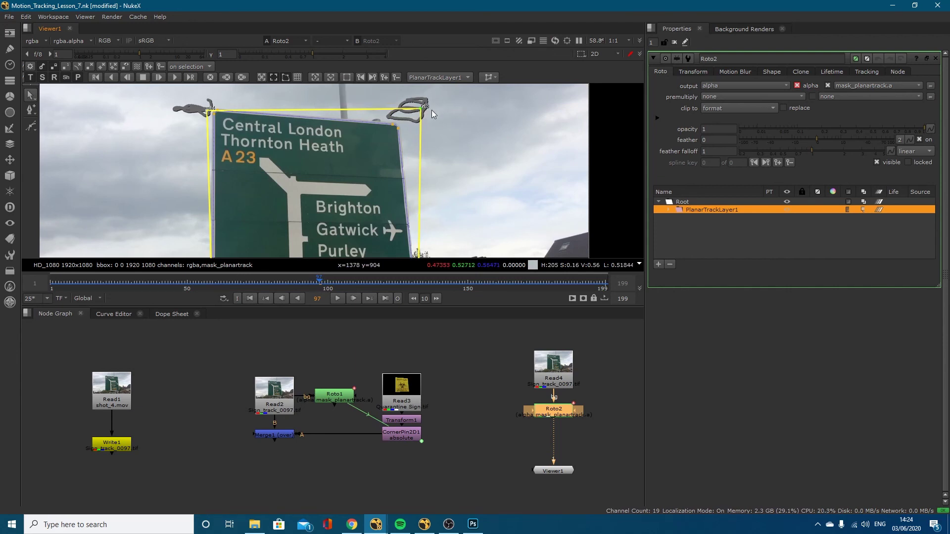
pyautogui.scroll(5, 407, 121)
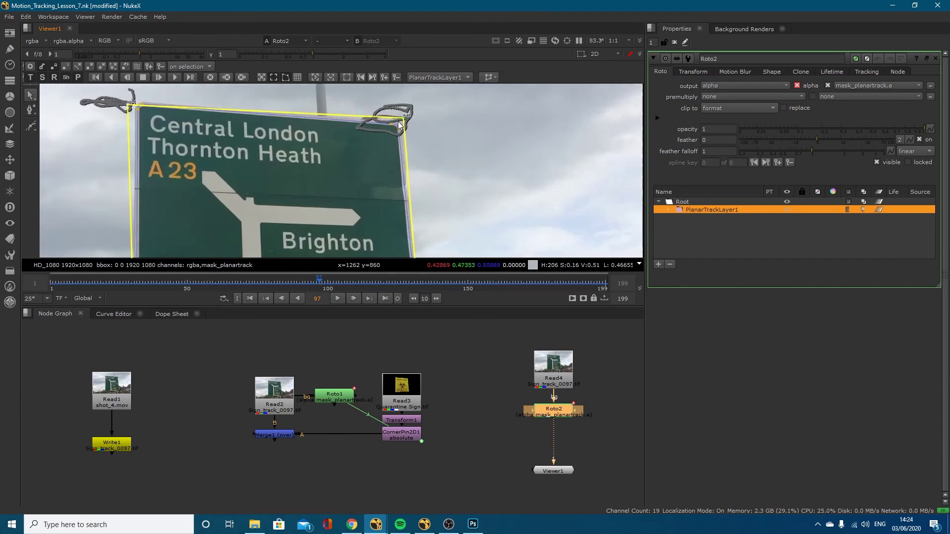
pyautogui.moveTo(408, 117); pyautogui.dragTo(399, 127)
# Overlay the perspective grid on the planar surface and fine-tune its upper-right corner against the sign's green edge
pyautogui.click(297, 77)
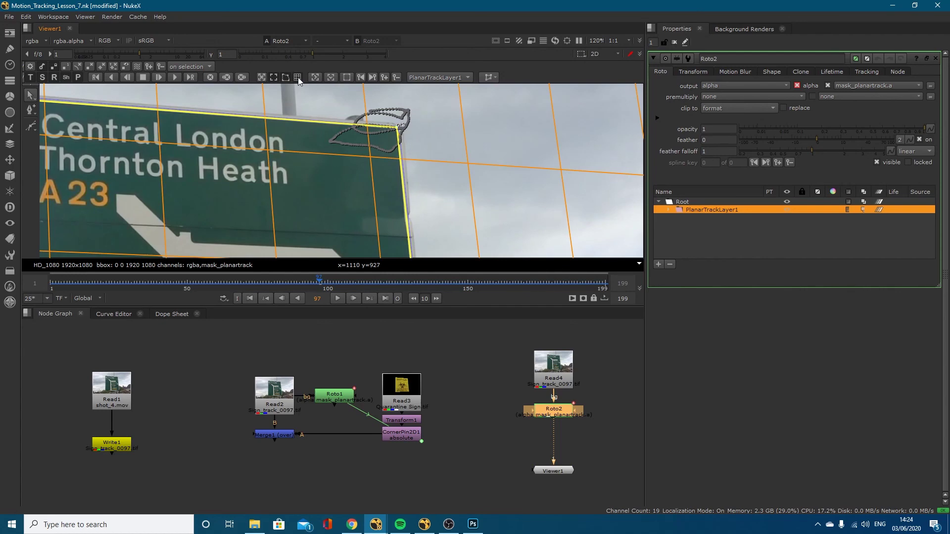
pyautogui.scroll(-3, 297, 78)
pyautogui.scroll(-8, 273, 103)
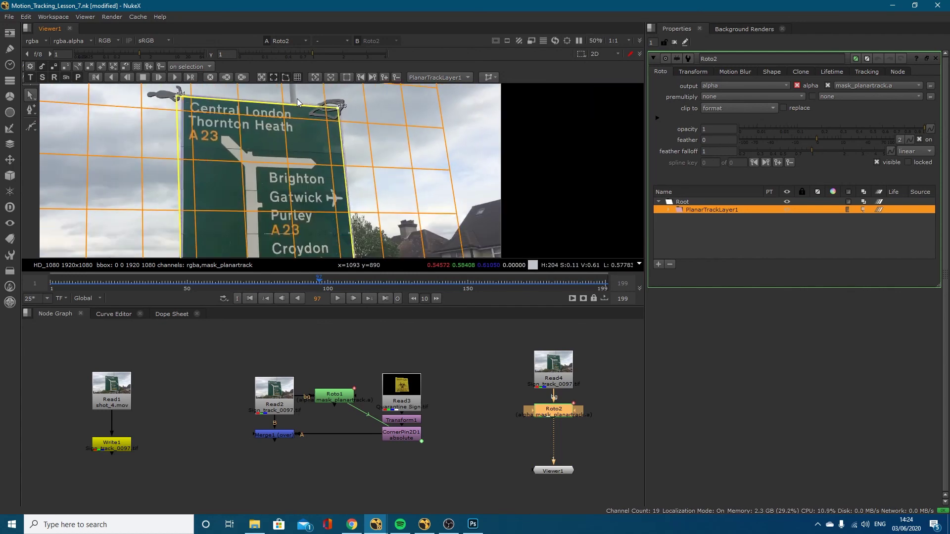
pyautogui.scroll(7, 292, 113)
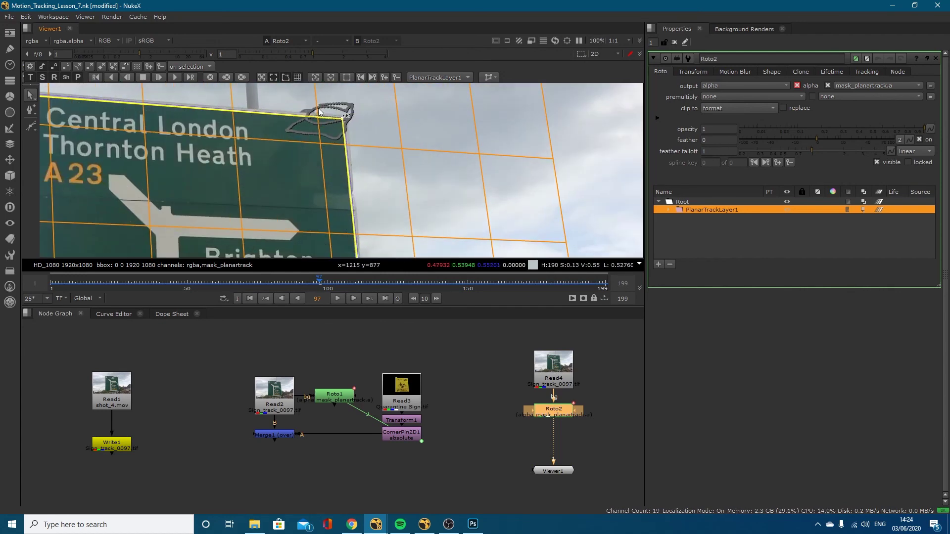
pyautogui.scroll(9, 334, 112)
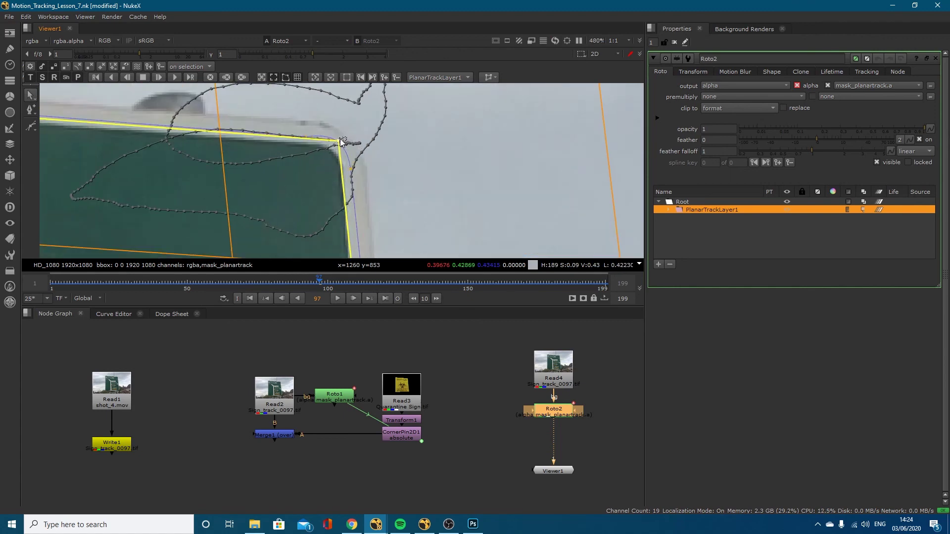
pyautogui.moveTo(340, 142); pyautogui.dragTo(340, 145)
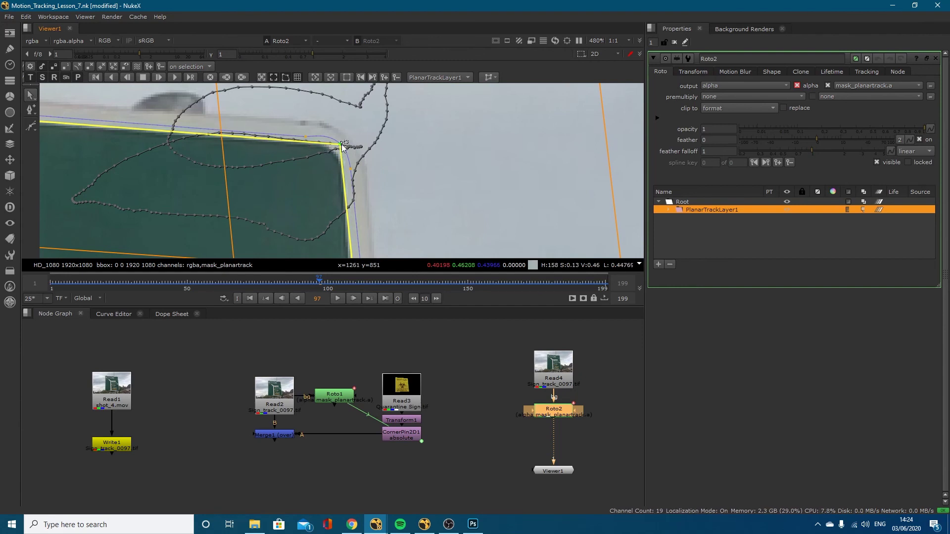
# Move the planar surface's upper-left corner onto the sign's upper-left green corner
pyautogui.moveTo(98, 162); pyautogui.dragTo(368, 173, button='middle')
pyautogui.moveTo(57, 148); pyautogui.dragTo(371, 173, button='middle')
pyautogui.moveTo(148, 161); pyautogui.dragTo(470, 180, button='middle')
pyautogui.moveTo(64, 139); pyautogui.dragTo(188, 129, button='middle')
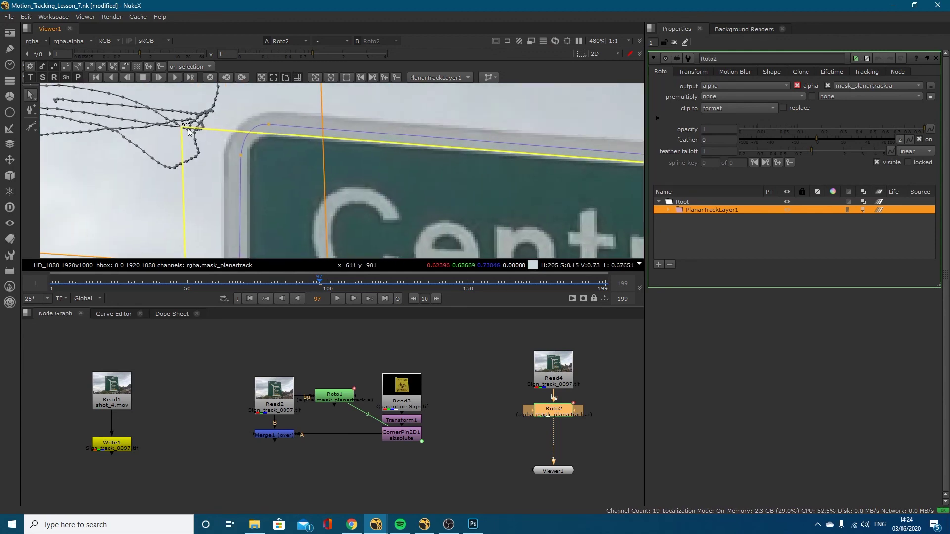
pyautogui.moveTo(182, 127); pyautogui.dragTo(248, 130)
# Align the planar surface's lower-left corner with the sign's lower-left green corner
pyautogui.scroll(-5, 293, 216)
pyautogui.moveTo(293, 216); pyautogui.dragTo(320, 196, button='middle')
pyautogui.moveTo(314, 253); pyautogui.dragTo(313, 79, button='middle')
pyautogui.moveTo(311, 228); pyautogui.dragTo(319, 64, button='middle')
pyautogui.moveTo(299, 252)
pyautogui.mouseDown(button='middle')
pyautogui.moveTo(316, 106)
pyautogui.moveTo(305, 207)
pyautogui.mouseUp(button='middle')
pyautogui.scroll(4, 280, 164)
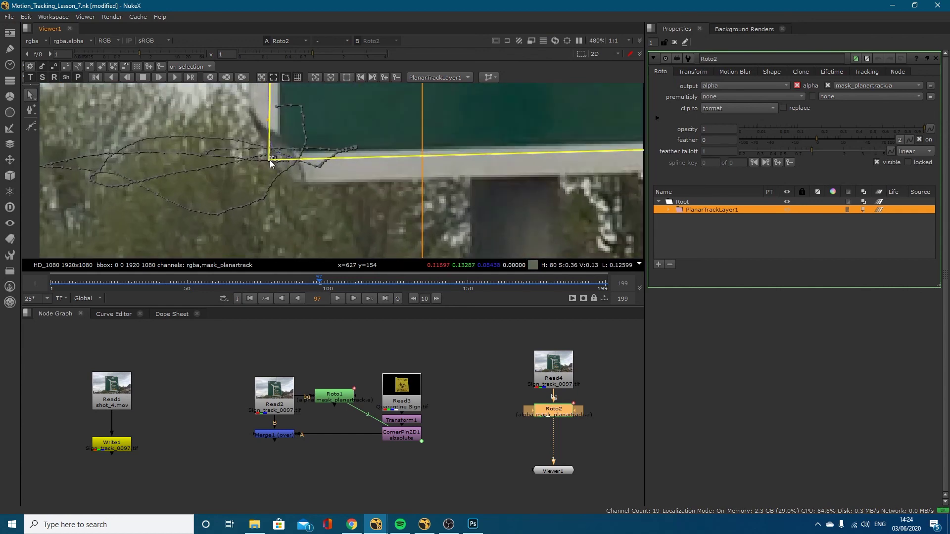
pyautogui.moveTo(269, 161); pyautogui.dragTo(277, 153)
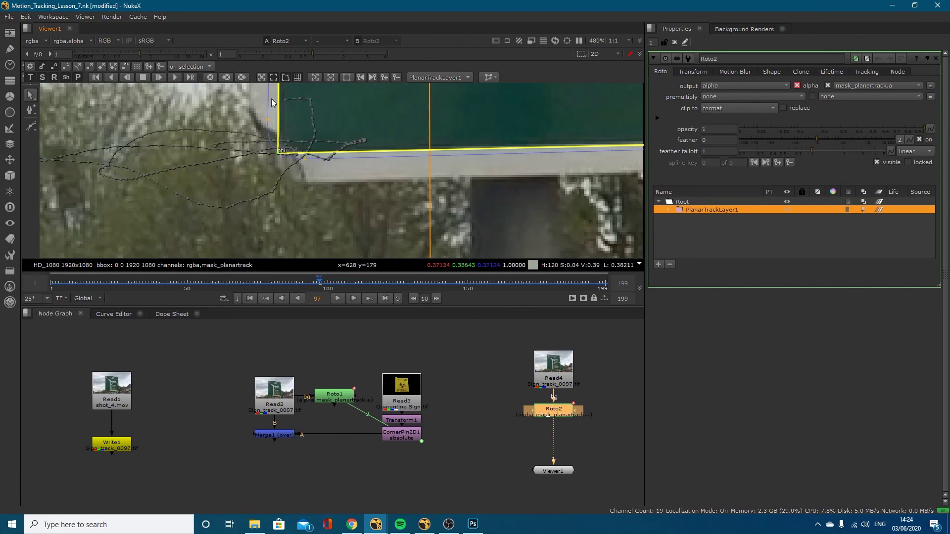
# Fit the planar surface's lower-right corner to the sign's lower-right green corner
pyautogui.moveTo(479, 164); pyautogui.dragTo(274, 179, button='middle')
pyautogui.moveTo(594, 170); pyautogui.dragTo(325, 171, button='middle')
pyautogui.moveTo(619, 160); pyautogui.dragTo(411, 166, button='middle')
pyautogui.moveTo(519, 196); pyautogui.dragTo(426, 214, button='middle')
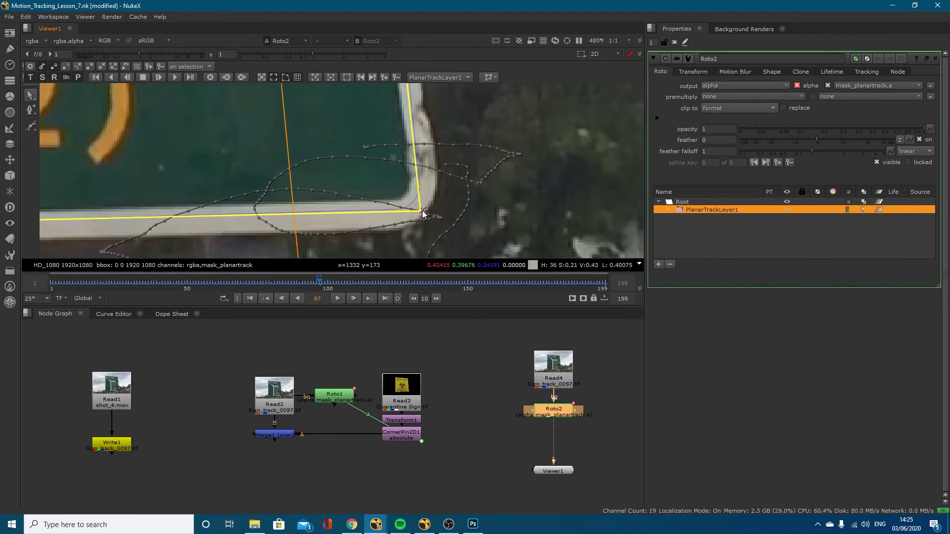
pyautogui.moveTo(422, 210); pyautogui.dragTo(414, 199)
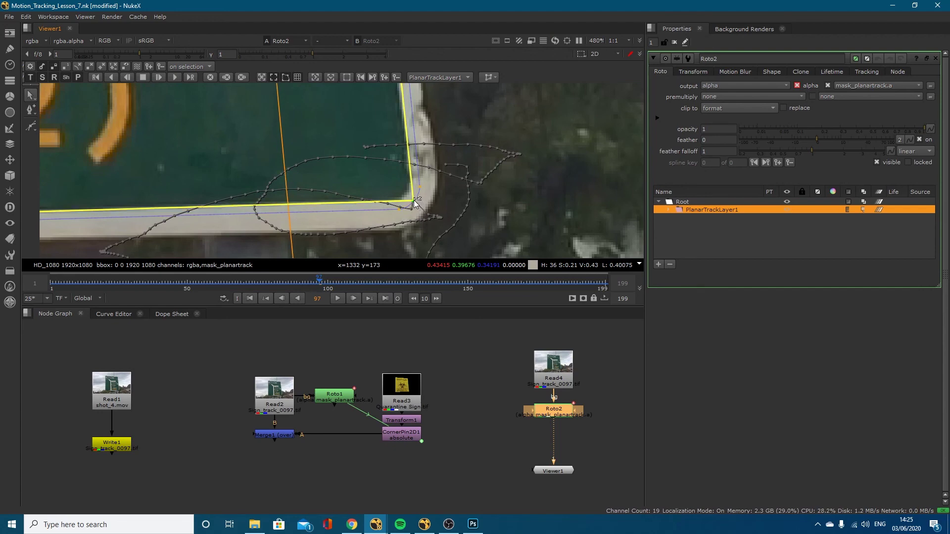
# Examine how the grid lines up with the sign's arrow and vertical white stripe down to its lower edge
pyautogui.scroll(-3, 295, 133)
pyautogui.scroll(-7, 315, 148)
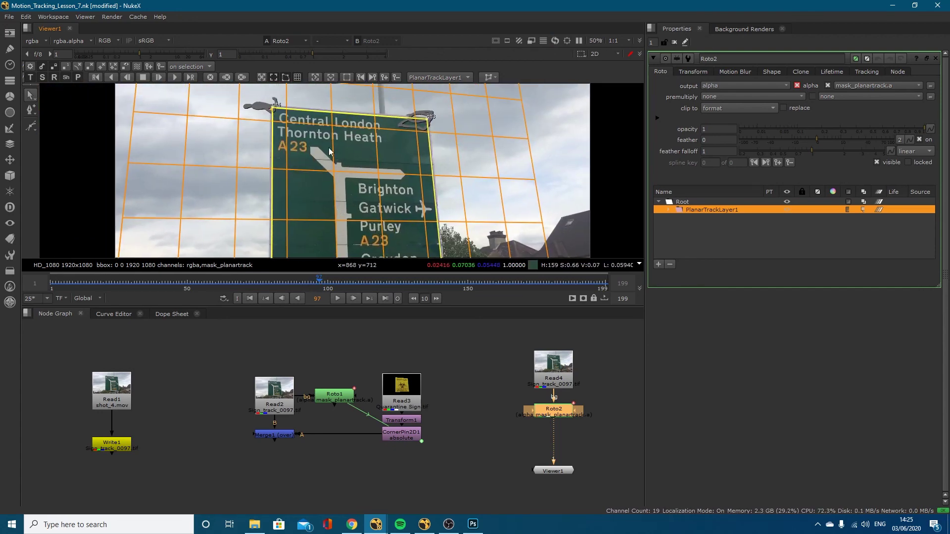
pyautogui.scroll(5, 334, 195)
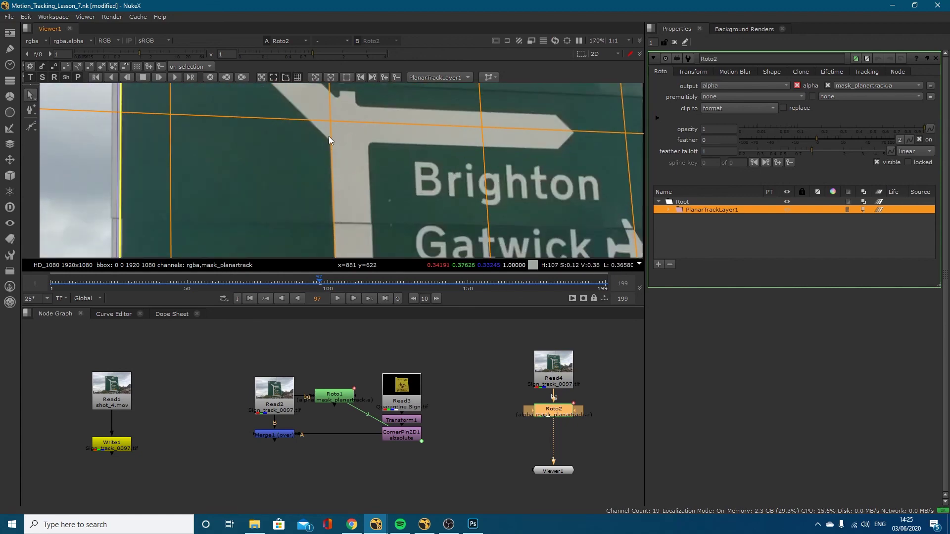
pyautogui.scroll(-3, 331, 195)
pyautogui.moveTo(338, 215); pyautogui.dragTo(342, 150, button='middle')
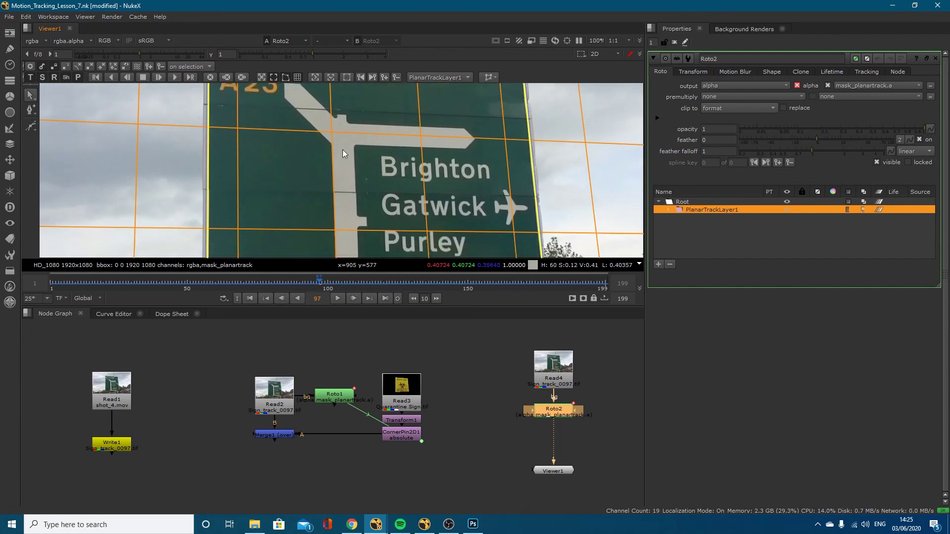
pyautogui.moveTo(347, 237); pyautogui.dragTo(345, 161, button='middle')
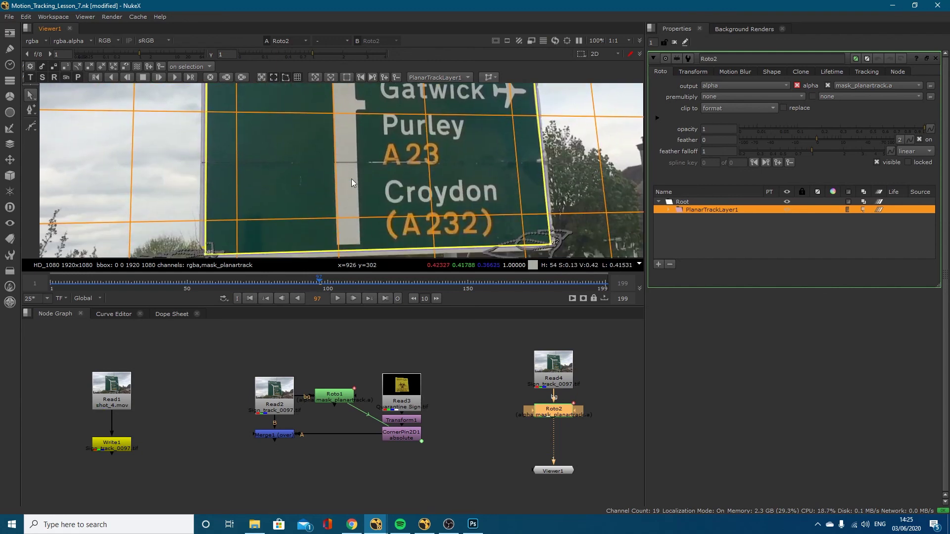
# Fine-tune the planar surface's lower-right corner on the sign's lower-right green corner at frame 97
pyautogui.scroll(6, 343, 153)
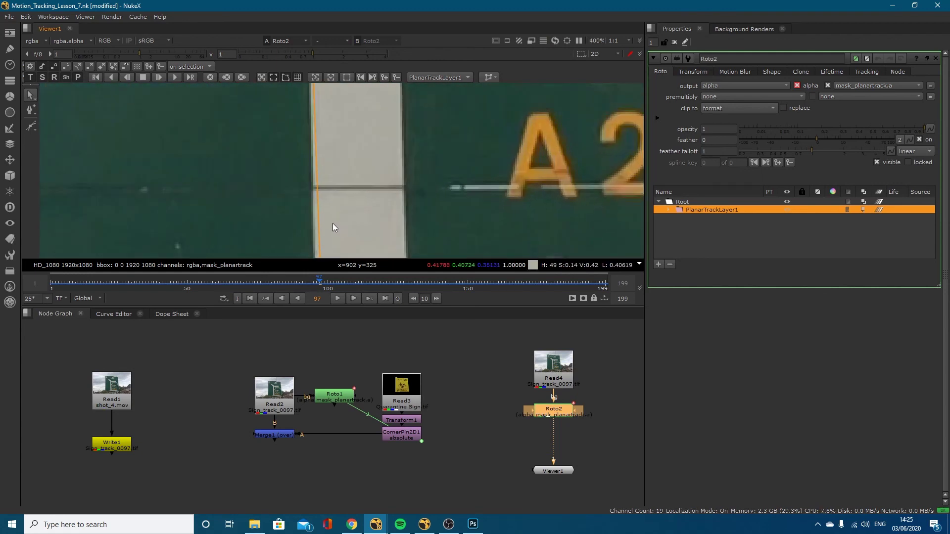
pyautogui.scroll(-6, 326, 158)
pyautogui.moveTo(328, 141); pyautogui.dragTo(351, 137, button='middle')
pyautogui.scroll(3, 344, 192)
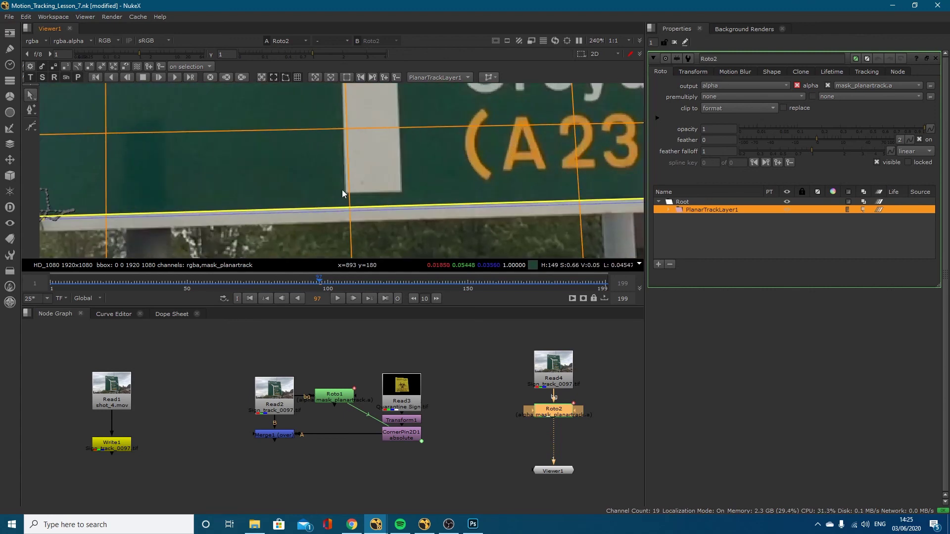
pyautogui.moveTo(312, 187); pyautogui.dragTo(426, 174, button='middle')
pyautogui.scroll(2, 140, 207)
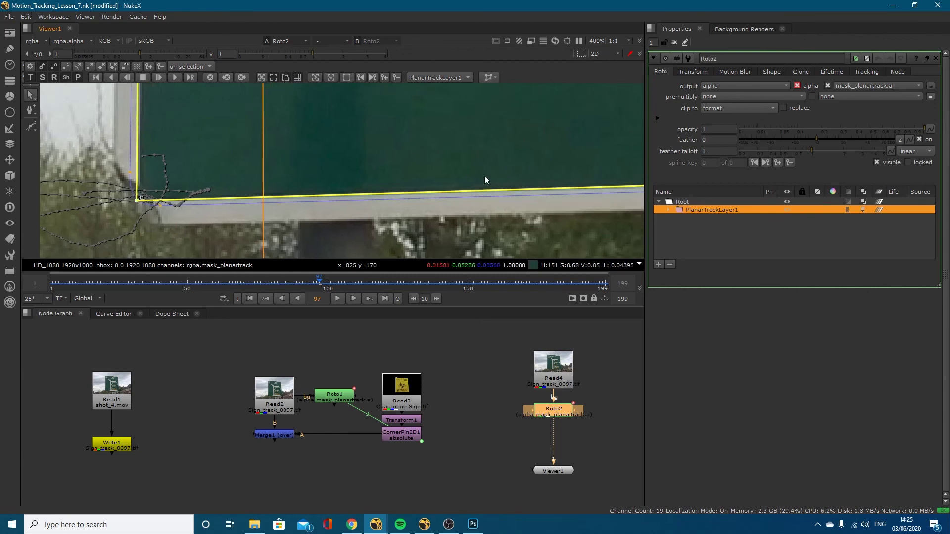
pyautogui.moveTo(484, 176); pyautogui.dragTo(281, 176, button='middle')
pyautogui.moveTo(604, 177); pyautogui.dragTo(233, 179, button='middle')
pyautogui.moveTo(624, 171); pyautogui.dragTo(329, 178, button='middle')
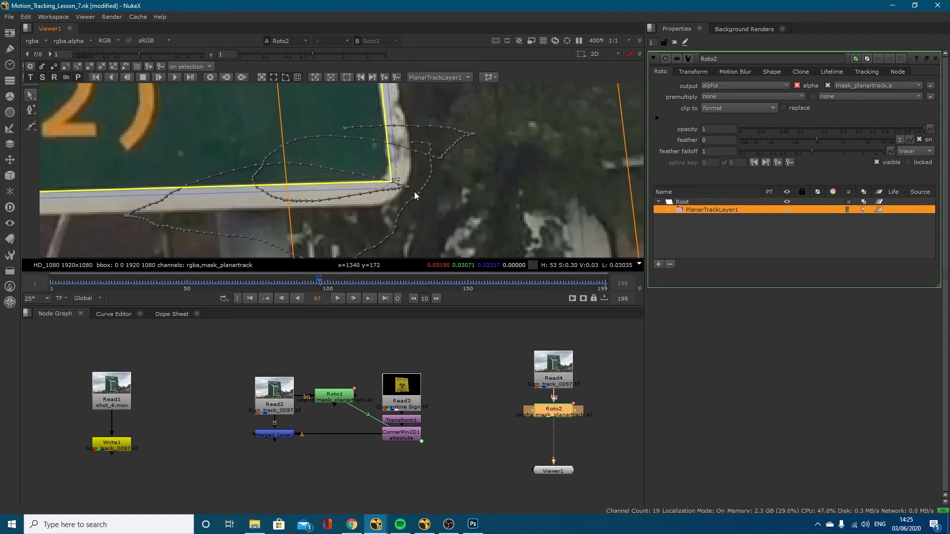
pyautogui.moveTo(394, 185); pyautogui.dragTo(393, 184)
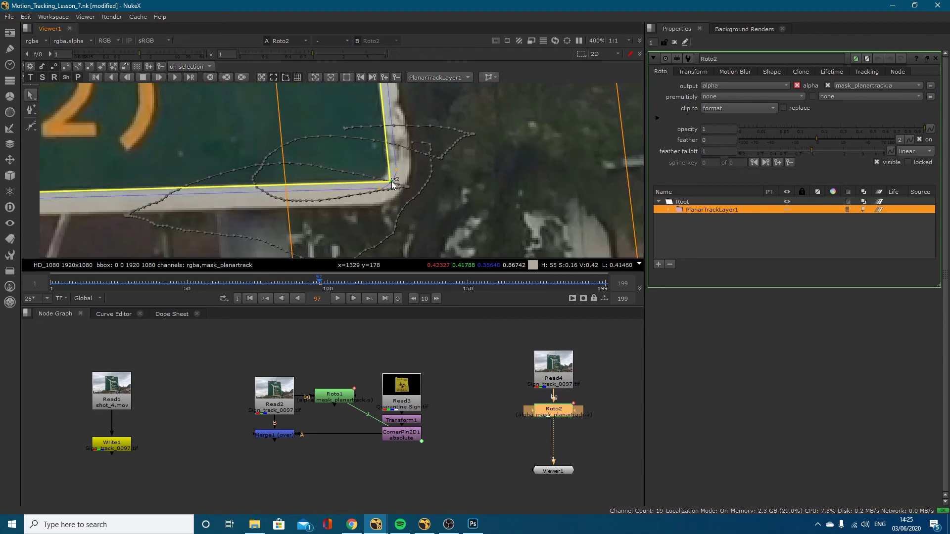
# Nudge the planar surface's upper-left corner slightly down to sit on the sign's upper-left green corner
pyautogui.scroll(-8, 393, 184)
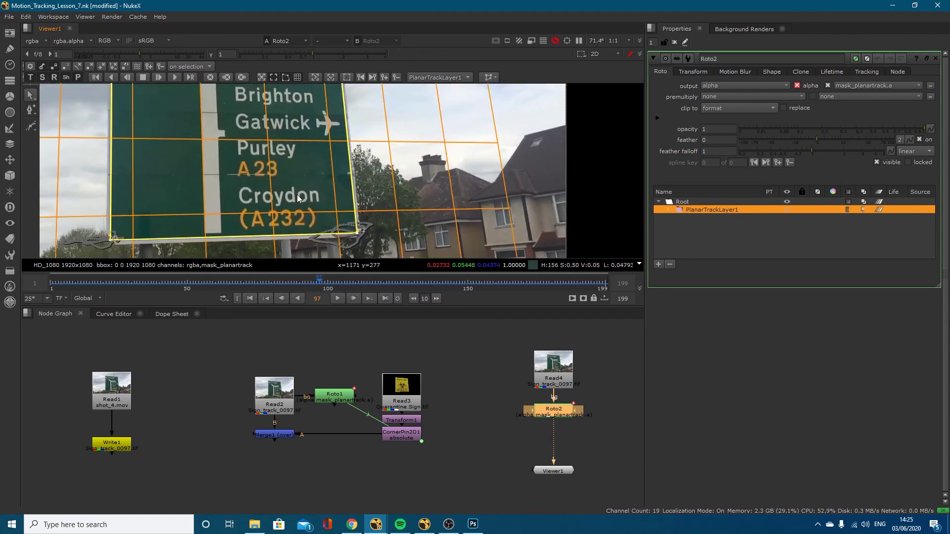
pyautogui.scroll(10, 227, 148)
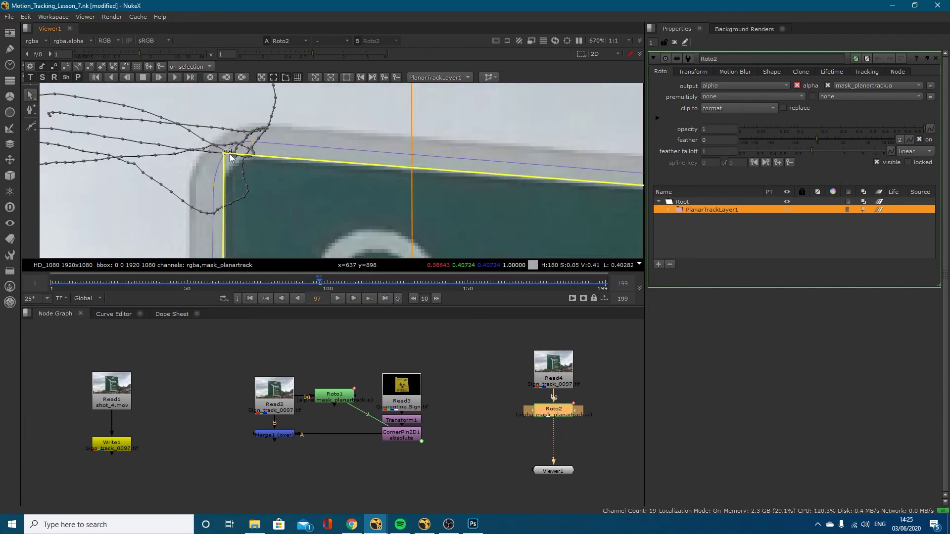
pyautogui.moveTo(226, 153); pyautogui.dragTo(226, 154)
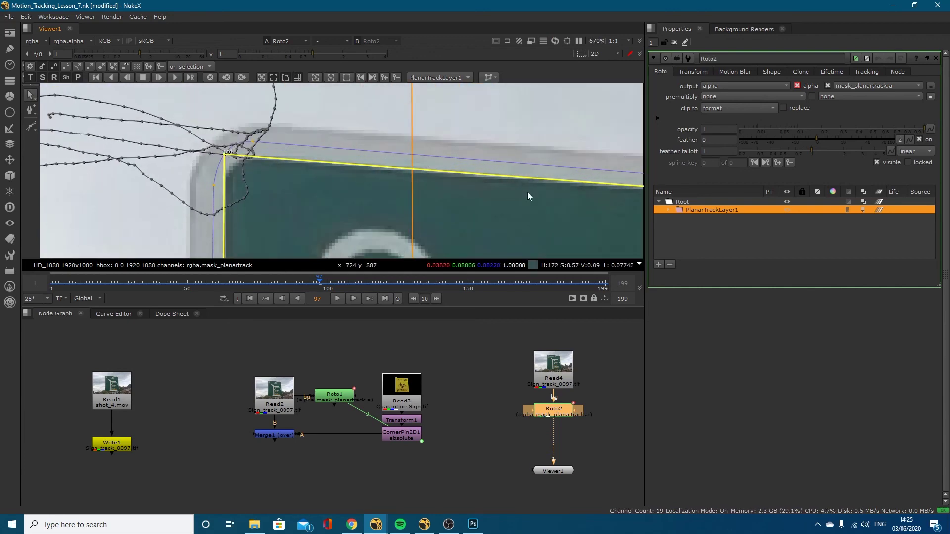
# Examine the planar surface's fit along the sign's upper edge, at its upper-right corner and down the sign
pyautogui.moveTo(604, 210); pyautogui.dragTo(308, 159, button='middle')
pyautogui.moveTo(603, 161); pyautogui.dragTo(226, 168, button='middle')
pyautogui.moveTo(479, 189); pyautogui.dragTo(357, 151, button='middle')
pyautogui.moveTo(87, 133); pyautogui.dragTo(421, 159, button='middle')
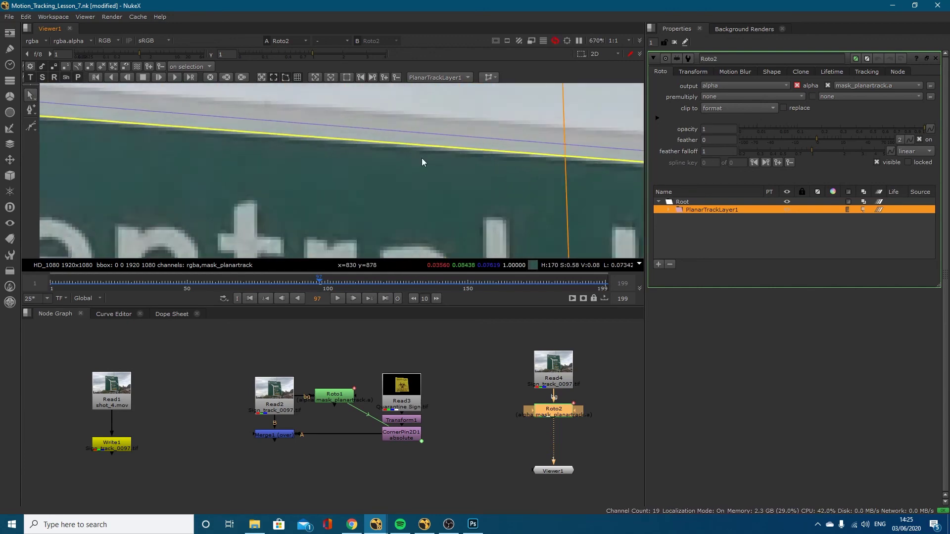
pyautogui.moveTo(40, 114); pyautogui.dragTo(423, 145, button='middle')
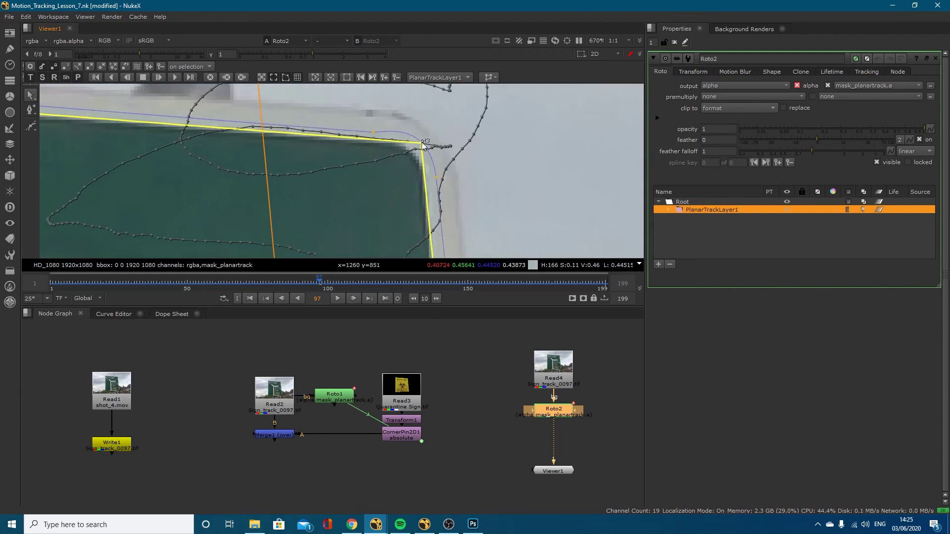
pyautogui.scroll(-3, 332, 157)
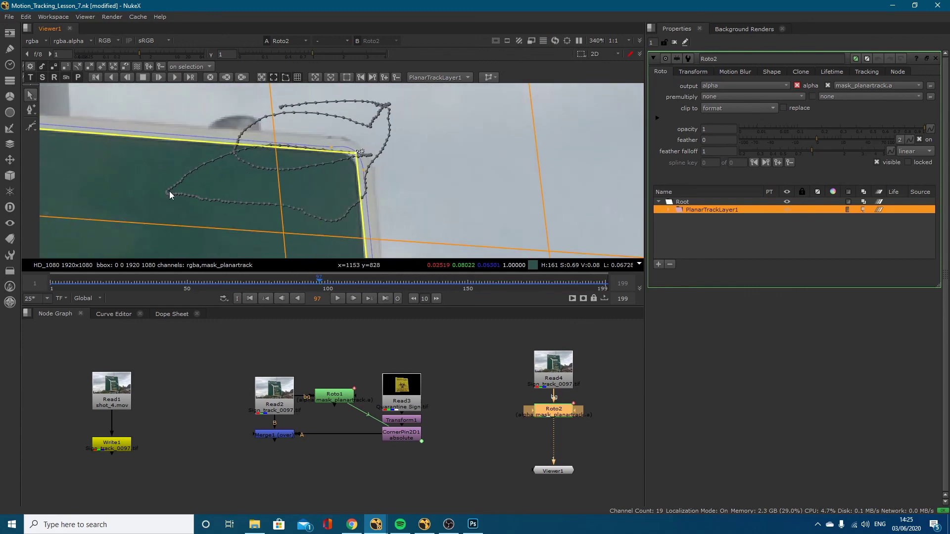
pyautogui.moveTo(41, 188); pyautogui.dragTo(308, 86, button='middle')
pyautogui.scroll(-2, 249, 156)
pyautogui.scroll(-3, 311, 131)
pyautogui.moveTo(239, 237); pyautogui.dragTo(254, 128, button='middle')
pyautogui.moveTo(228, 243); pyautogui.dragTo(232, 156, button='middle')
pyautogui.moveTo(224, 210)
pyautogui.mouseDown(button='middle')
pyautogui.moveTo(254, 133)
pyautogui.moveTo(242, 157)
pyautogui.mouseUp(button='middle')
pyautogui.scroll(-6, 243, 180)
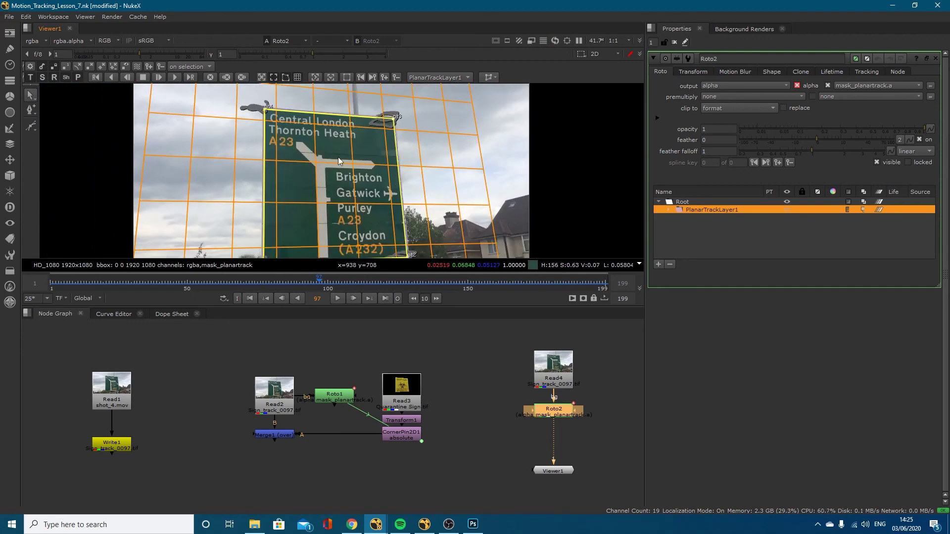
pyautogui.scroll(-2, 340, 147)
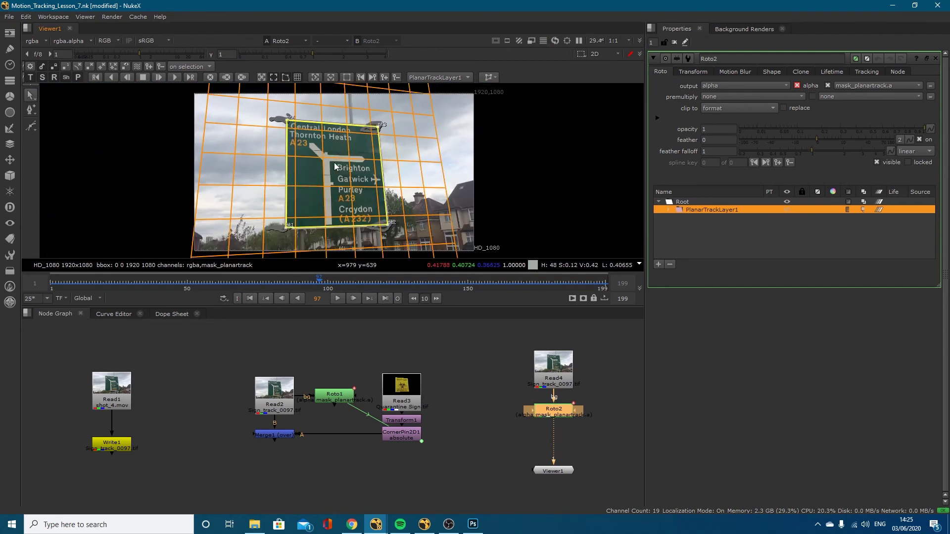
# Play the track forward from frame 97 to check the surface follows the sign, and return to frame 97
pyautogui.click(339, 299)
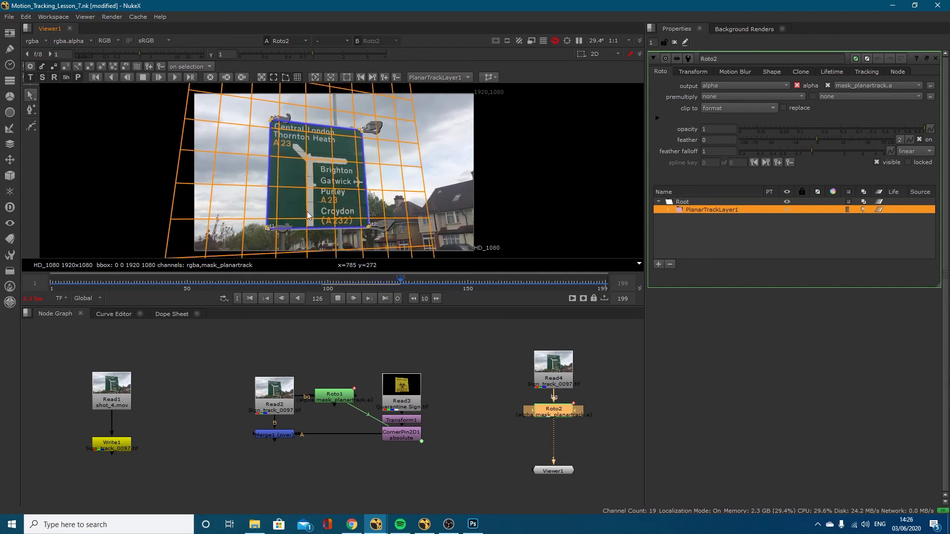
pyautogui.click(338, 299)
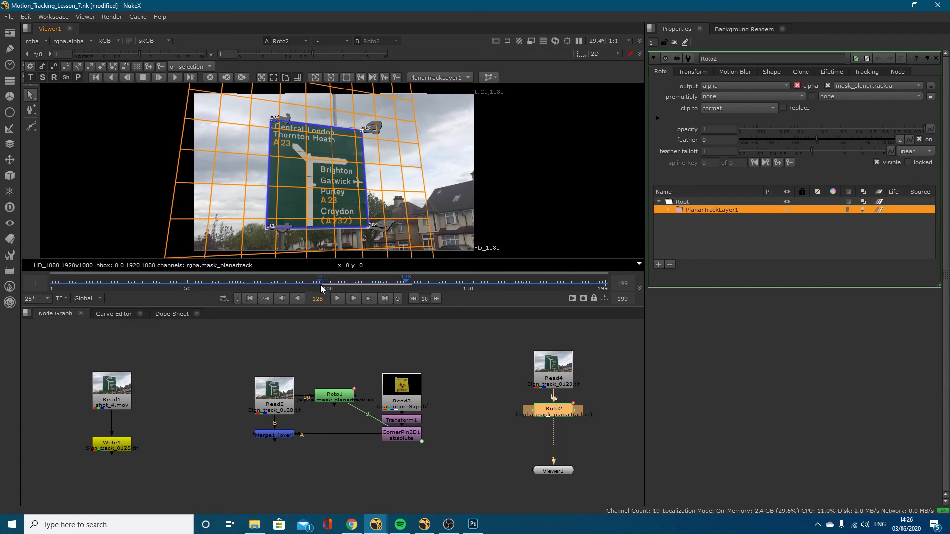
pyautogui.click(321, 288)
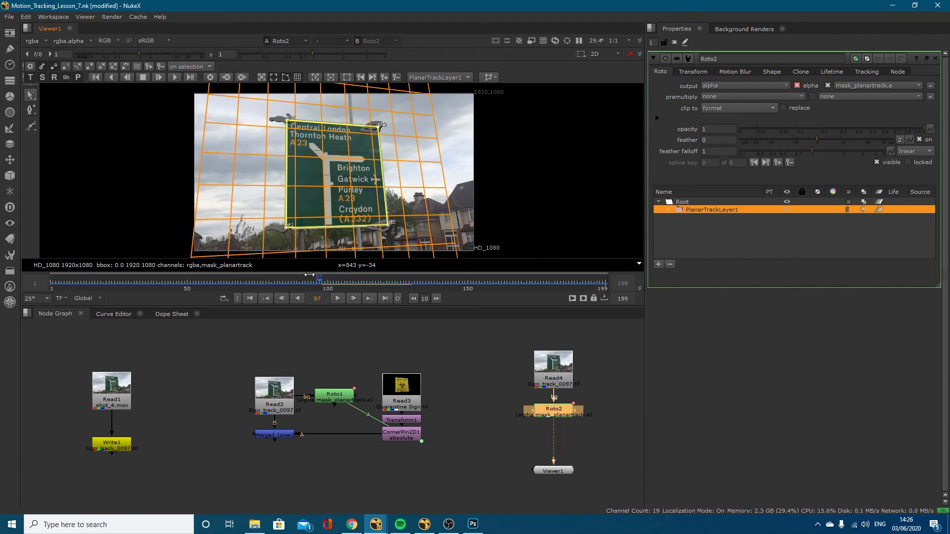
# Examine Roto2's keyframes in the Dope Sheet, comparing frames 94 and 97 at the surface's lower-left corner
pyautogui.click(166, 313)
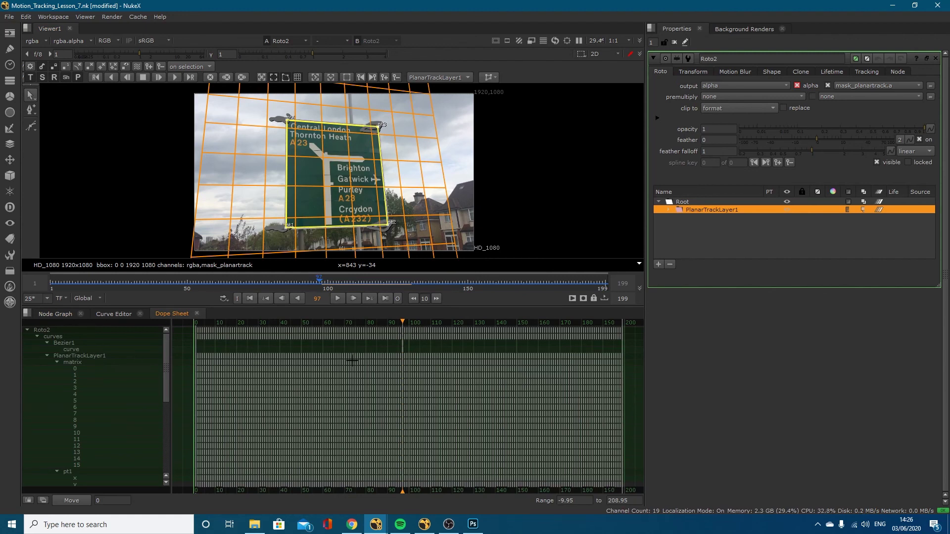
pyautogui.click(400, 322)
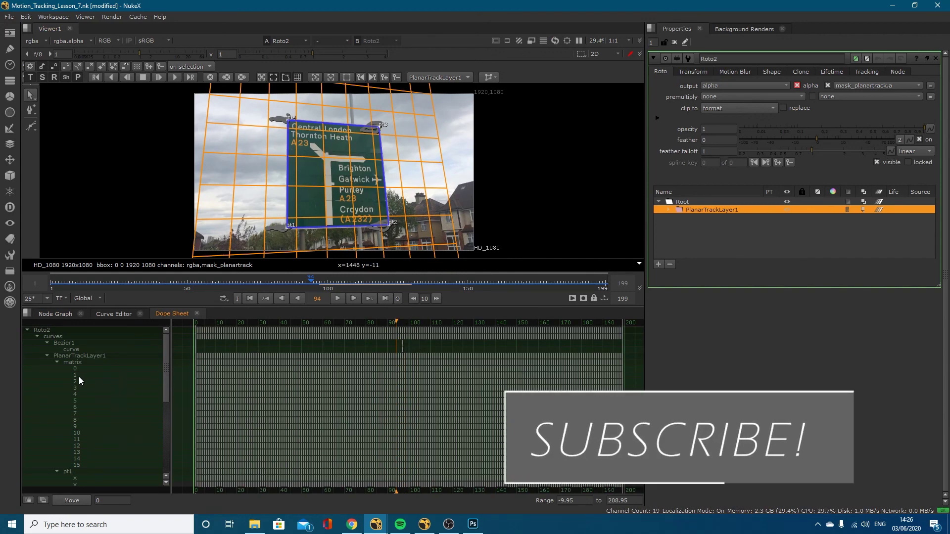
pyautogui.scroll(-2, 262, 444)
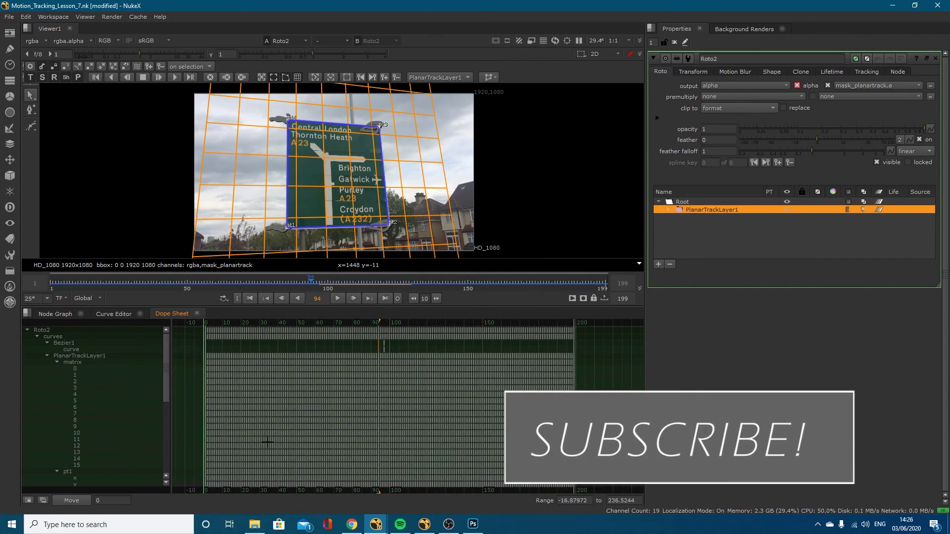
pyautogui.scroll(-3, 111, 424)
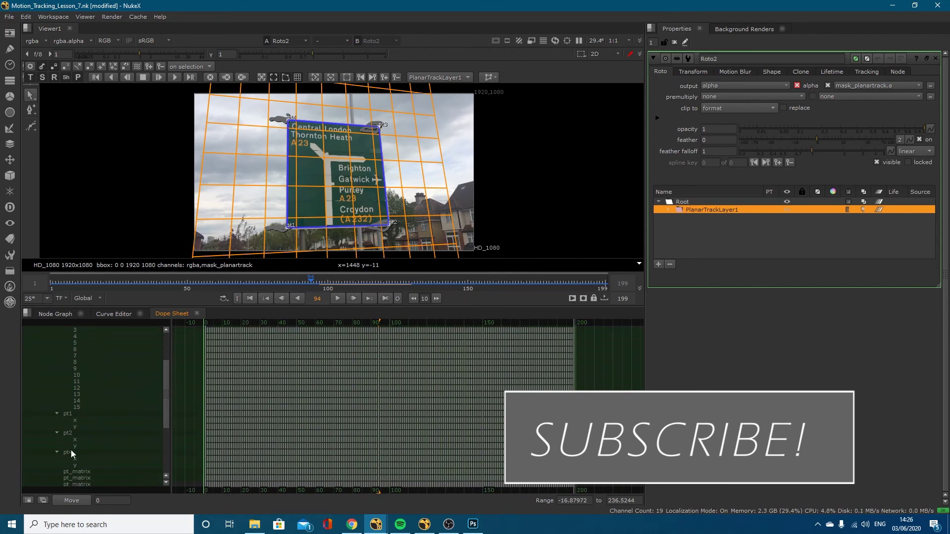
pyautogui.scroll(8, 292, 220)
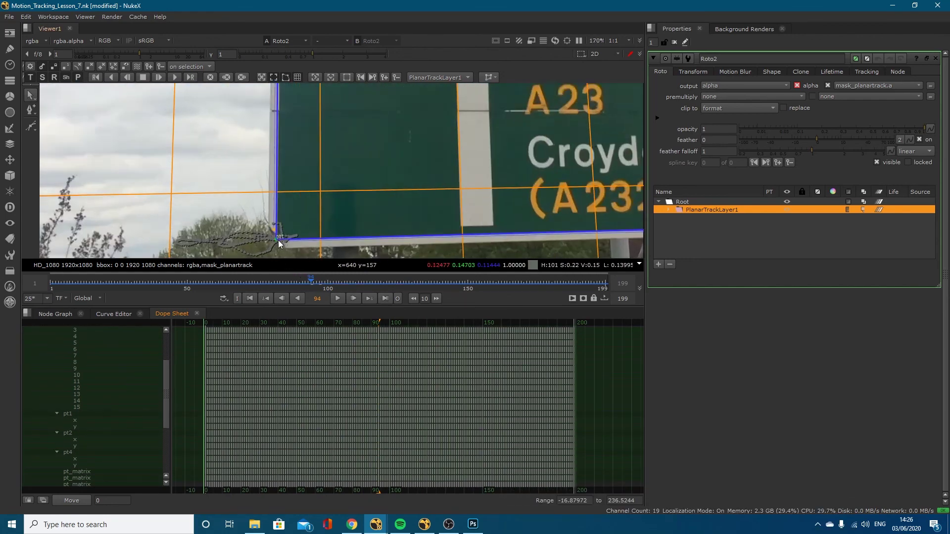
pyautogui.scroll(1, 278, 239)
pyautogui.scroll(3, 143, 393)
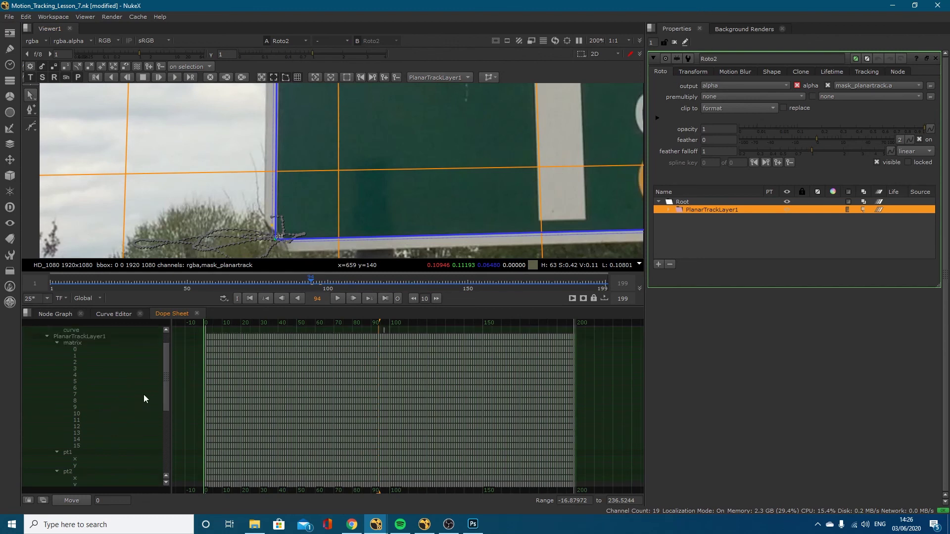
pyautogui.moveTo(378, 324); pyautogui.dragTo(384, 324)
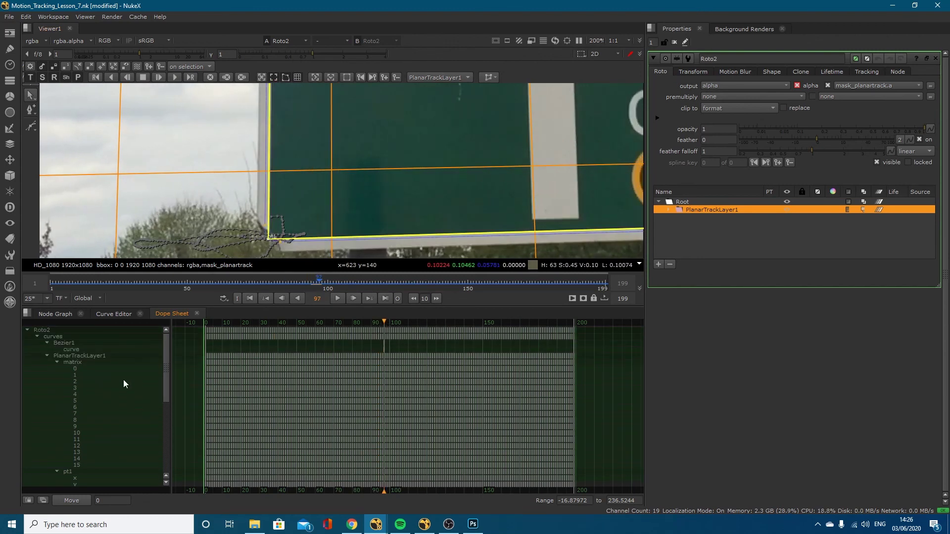
# Examine the corner point entries under PlanarTrackLayer1 and the surface's fit over the whole sign at frame 97
pyautogui.press('-')
pyautogui.scroll(-5, 102, 423)
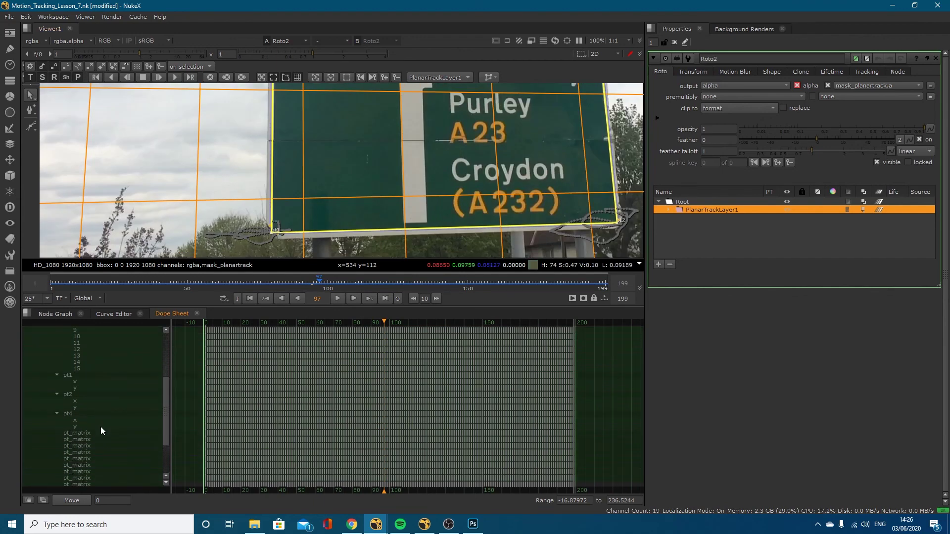
pyautogui.moveTo(478, 187); pyautogui.dragTo(444, 235, button='middle')
pyautogui.scroll(-3, 444, 235)
pyautogui.moveTo(463, 145); pyautogui.dragTo(461, 185, button='middle')
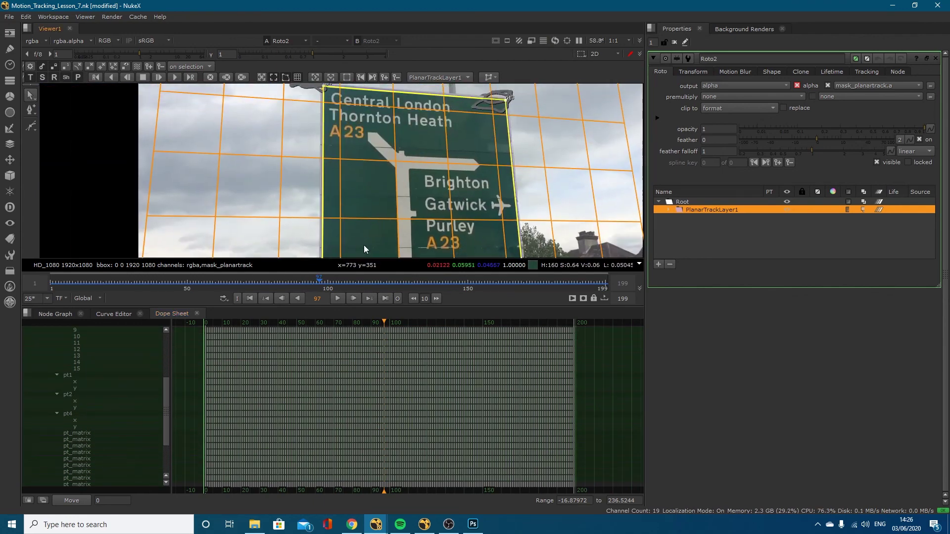
pyautogui.moveTo(363, 244); pyautogui.dragTo(370, 226, button='middle')
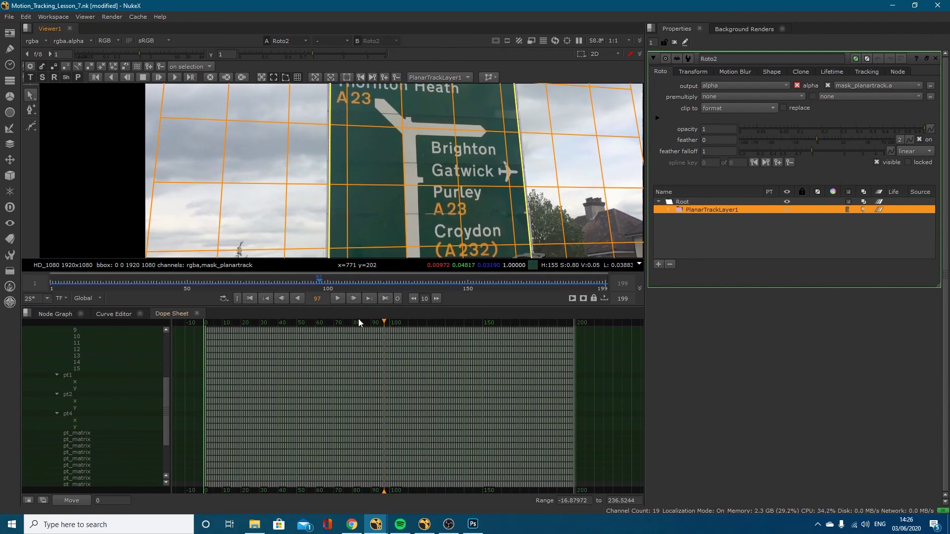
pyautogui.scroll(-2, 352, 208)
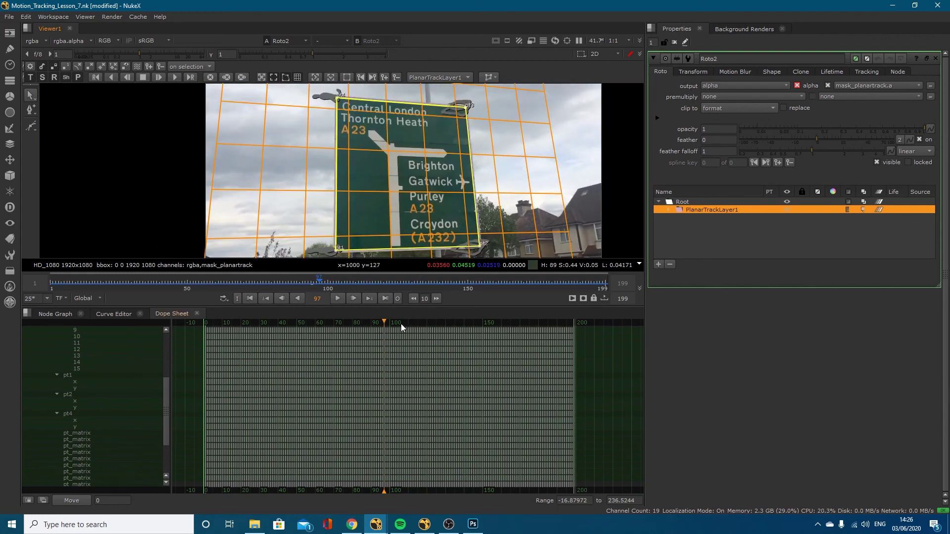
# At frame 146, move the planar surface's lower-right corner off the sign, outward and down over the neighbouring house
pyautogui.moveTo(401, 324); pyautogui.dragTo(474, 323)
pyautogui.scroll(3, 460, 243)
pyautogui.moveTo(463, 177); pyautogui.dragTo(464, 118, button='middle')
pyautogui.click(455, 194)
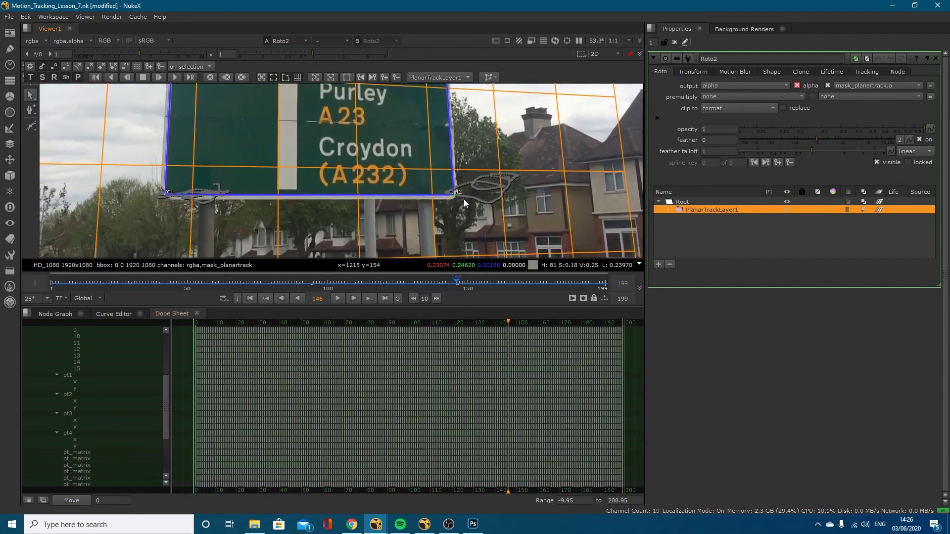
pyautogui.moveTo(455, 195); pyautogui.dragTo(506, 219)
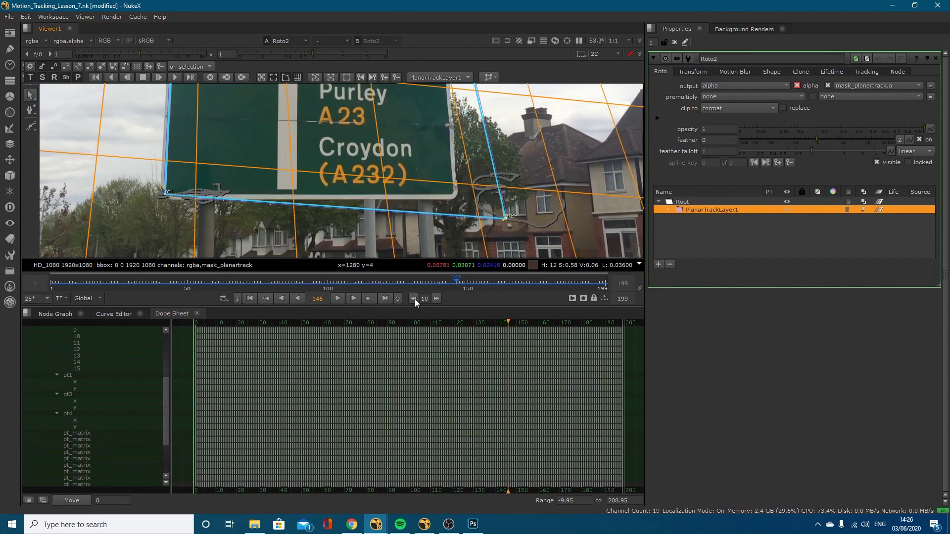
# Check Roto2's keyframes in the Dope Sheet, deselect PlanarTrackLayer1 and scrub the timeline, ending at frame 148
pyautogui.scroll(-1, 450, 393)
pyautogui.scroll(-3, 125, 422)
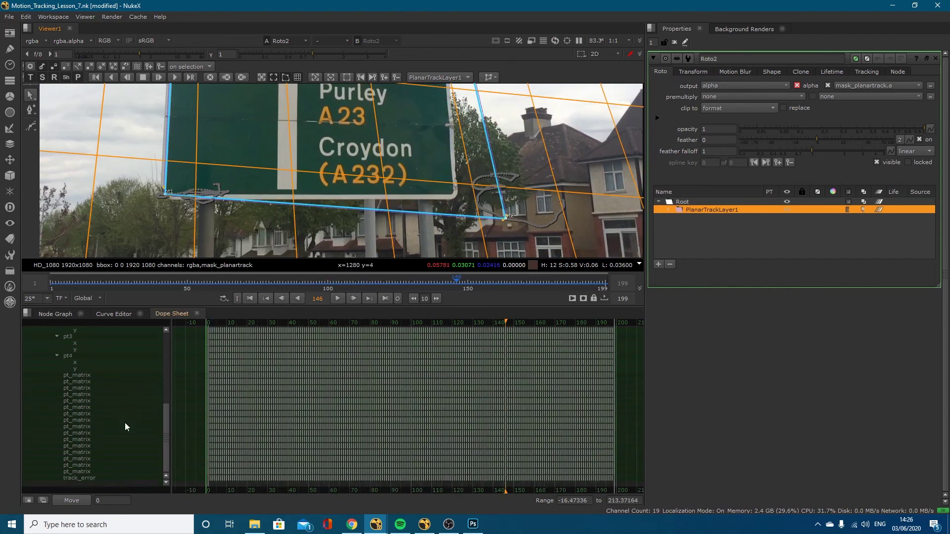
pyautogui.scroll(5, 124, 420)
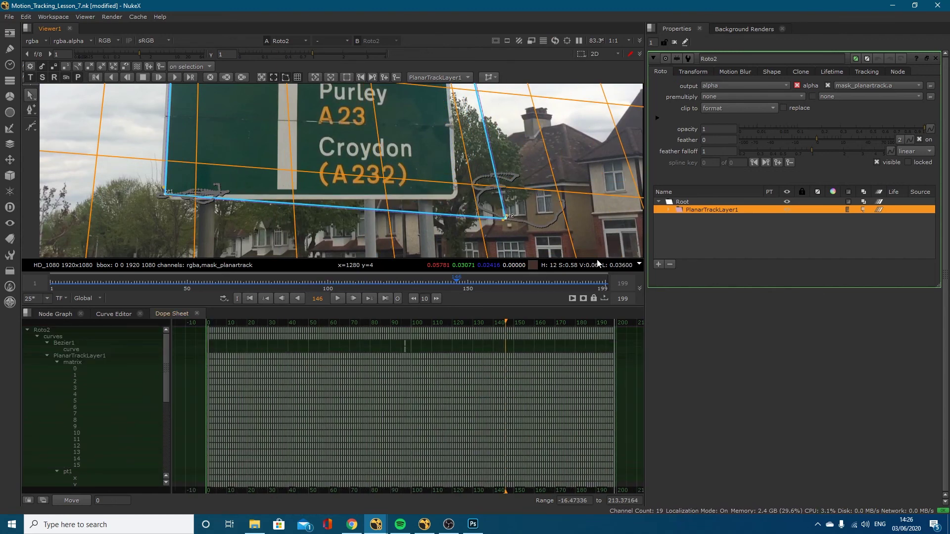
pyautogui.click(688, 230)
pyautogui.click(435, 282)
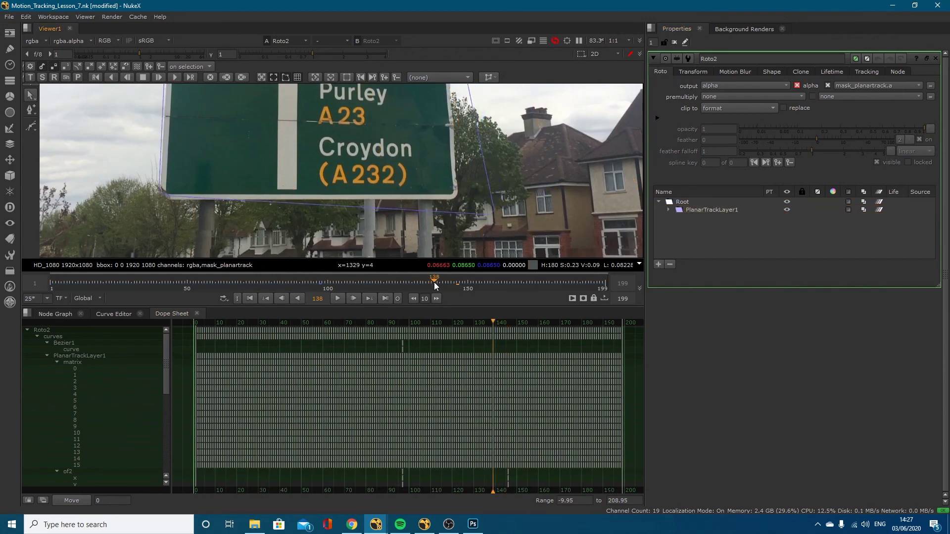
pyautogui.moveTo(434, 282); pyautogui.dragTo(462, 297)
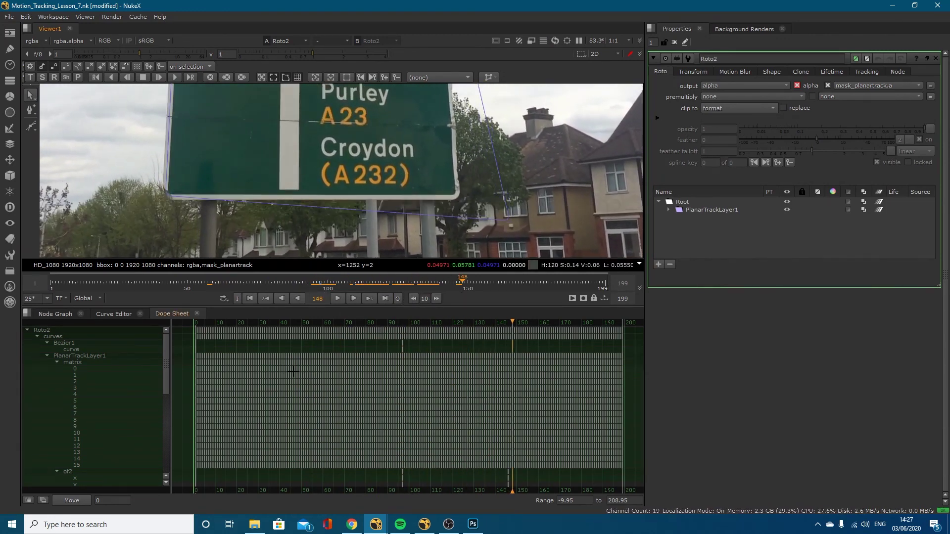
# Reselect PlanarTrackLayer1 and bring Roto2's Dope Sheet back into view
pyautogui.click(695, 203)
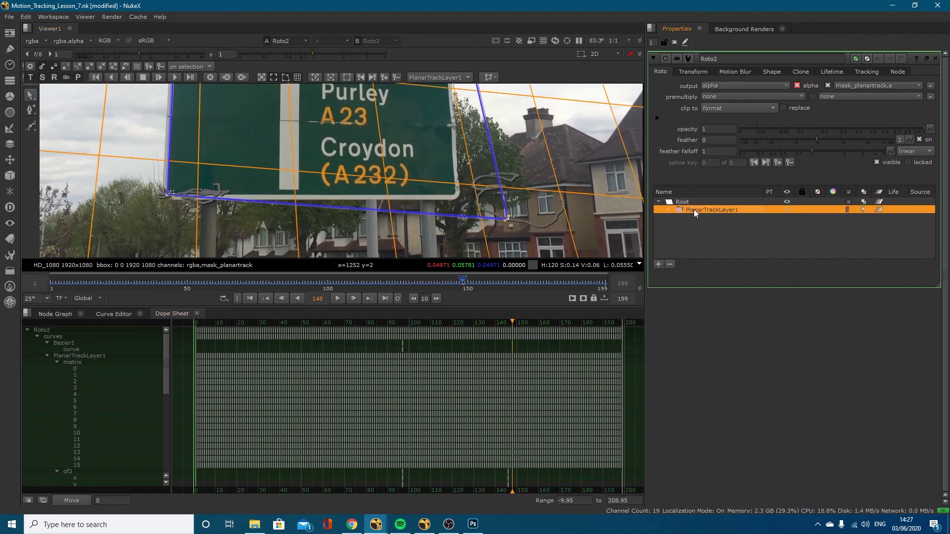
pyautogui.click(56, 313)
pyautogui.click(164, 314)
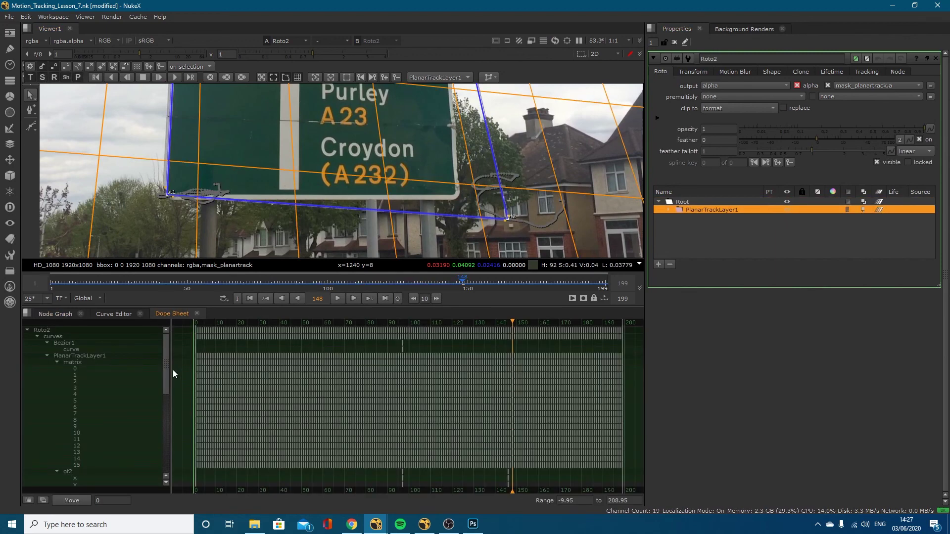
# Look through PlanarTrackLayer1's point keyframes, check the surface's fit at frame 109 and bring the Node Graph back into view
pyautogui.scroll(-2, 134, 420)
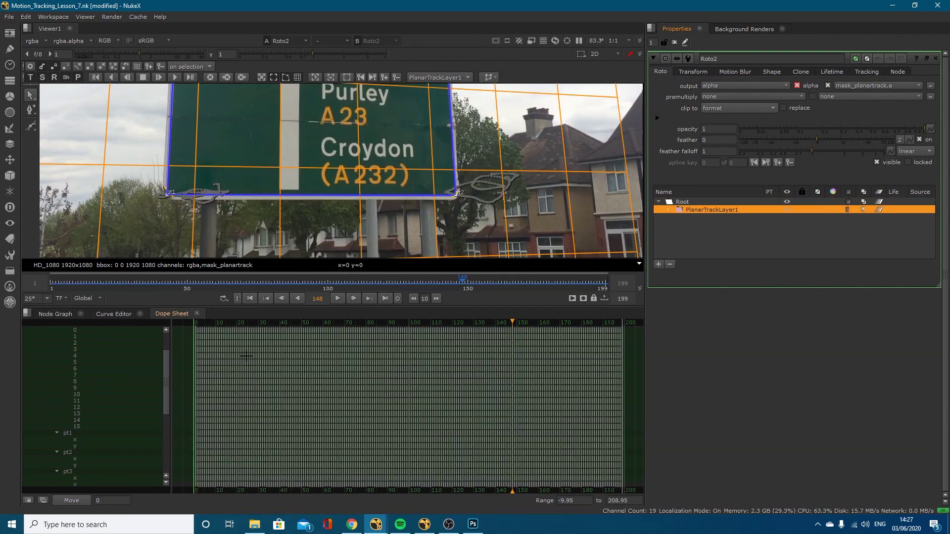
pyautogui.moveTo(342, 284)
pyautogui.mouseDown()
pyautogui.moveTo(315, 283)
pyautogui.moveTo(520, 292)
pyautogui.moveTo(353, 286)
pyautogui.mouseUp()
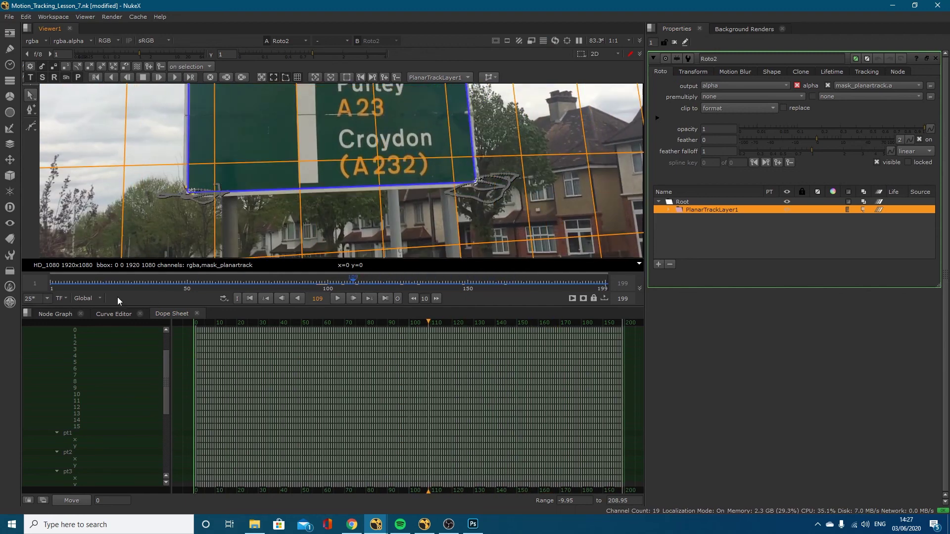
pyautogui.click(54, 314)
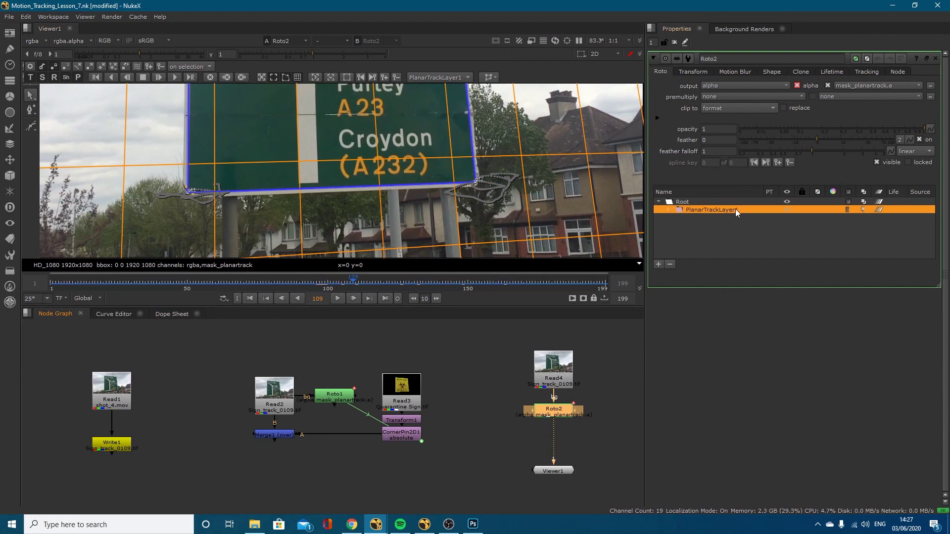
pyautogui.scroll(-5, 432, 209)
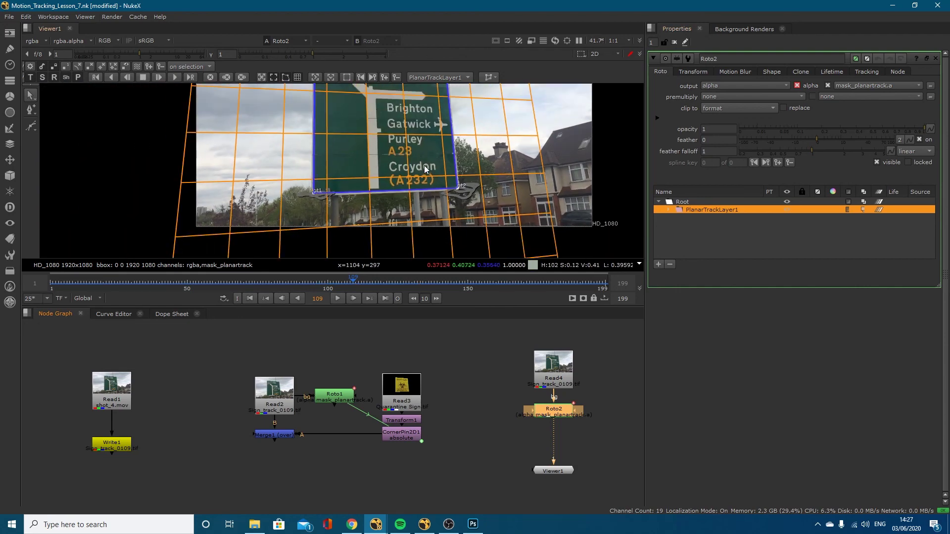
pyautogui.scroll(-1, 432, 210)
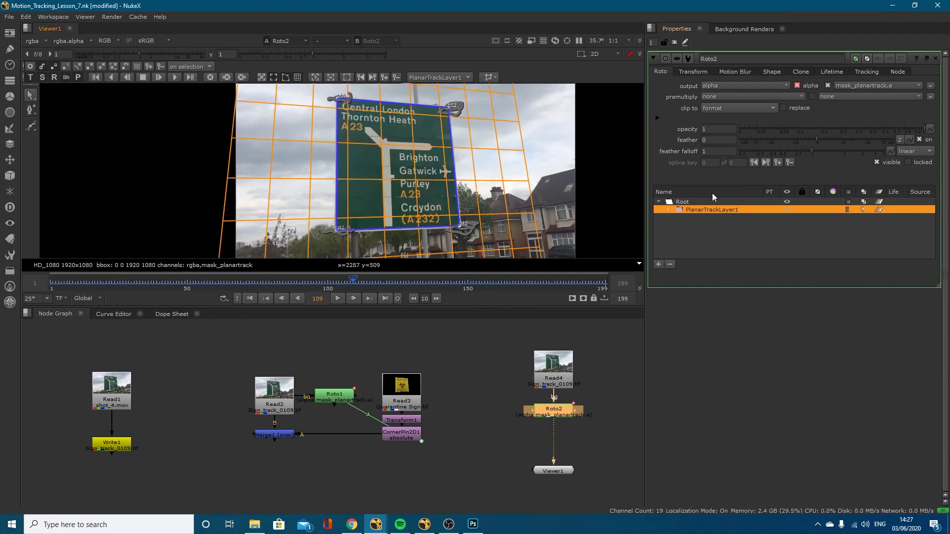
# Try exporting Roto2's planar track as a CornerPin2D (stabilize) node connected to Read4, and delete that node
pyautogui.click(865, 72)
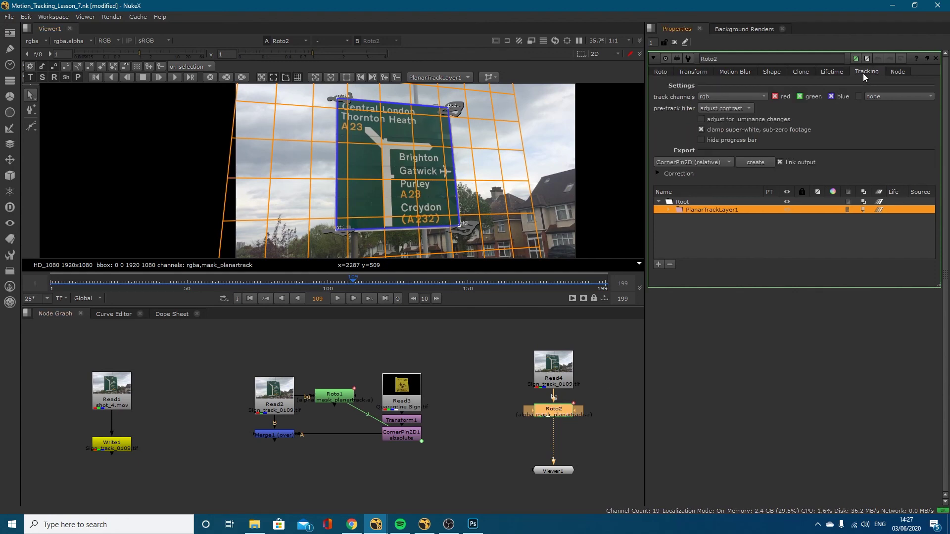
pyautogui.click(703, 161)
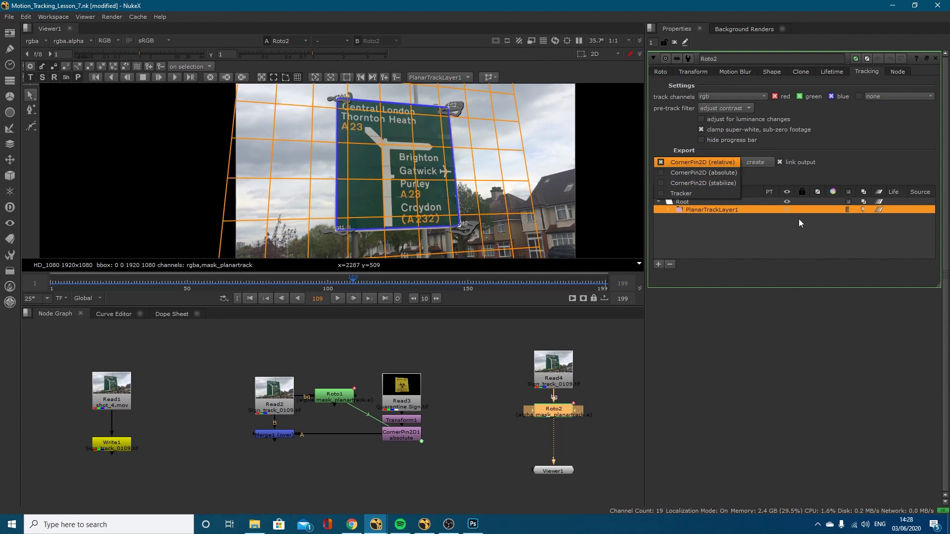
pyautogui.click(701, 182)
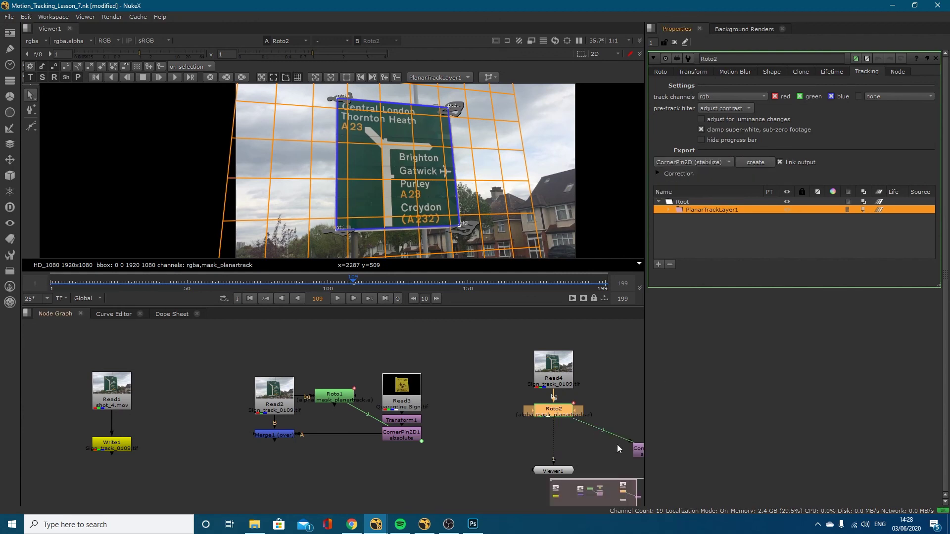
pyautogui.moveTo(640, 448); pyautogui.dragTo(568, 372)
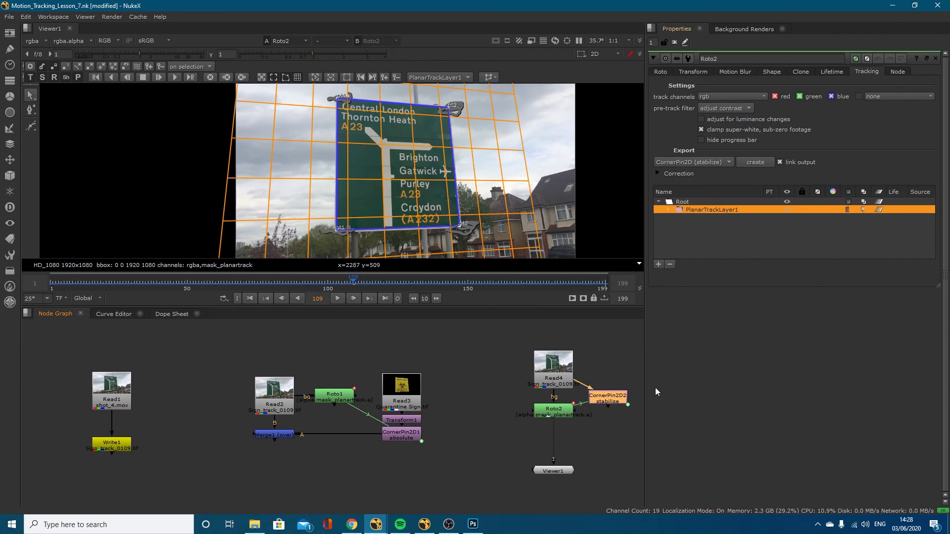
pyautogui.press('Delete')
# Export Roto2's planar track as a CornerPin2D (relative) node and place it between Read3's branch and Roto2
pyautogui.click(714, 162)
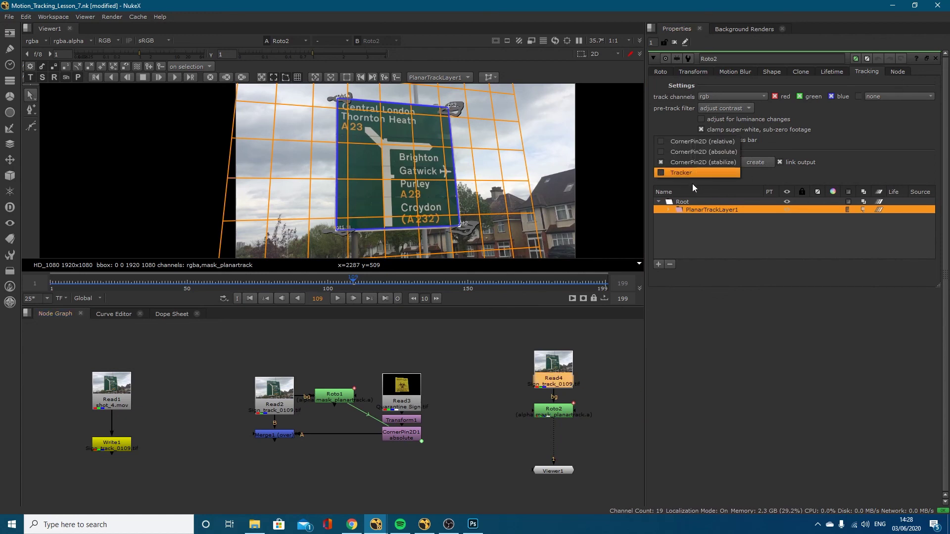
pyautogui.click(687, 163)
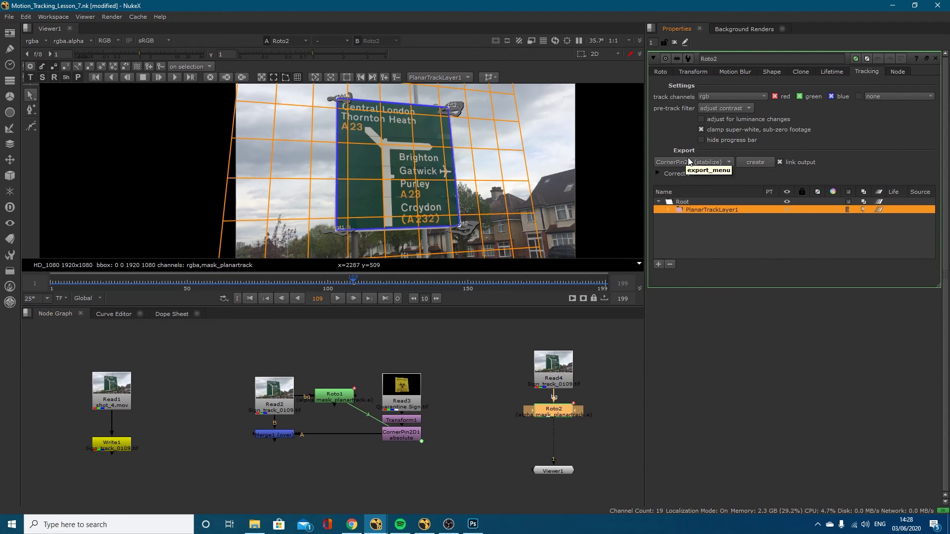
pyautogui.click(687, 162)
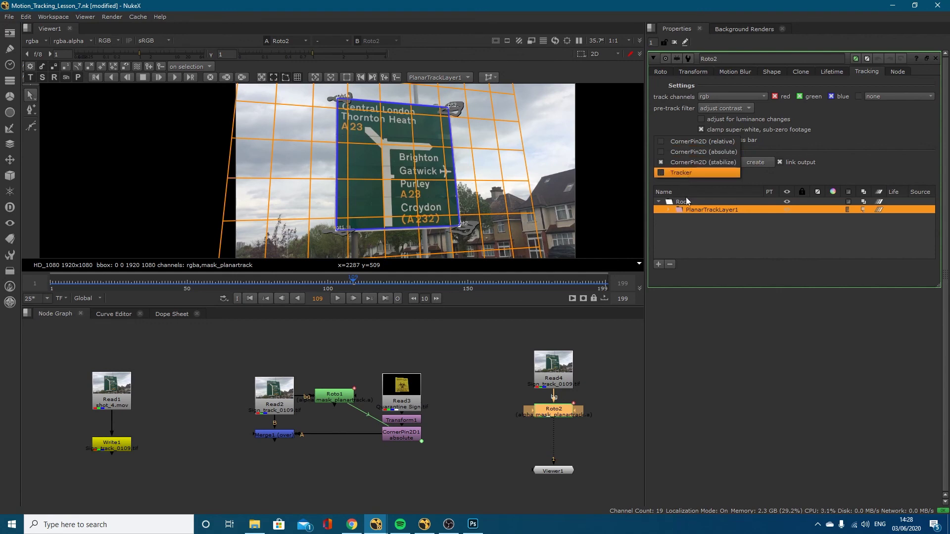
pyautogui.click(720, 142)
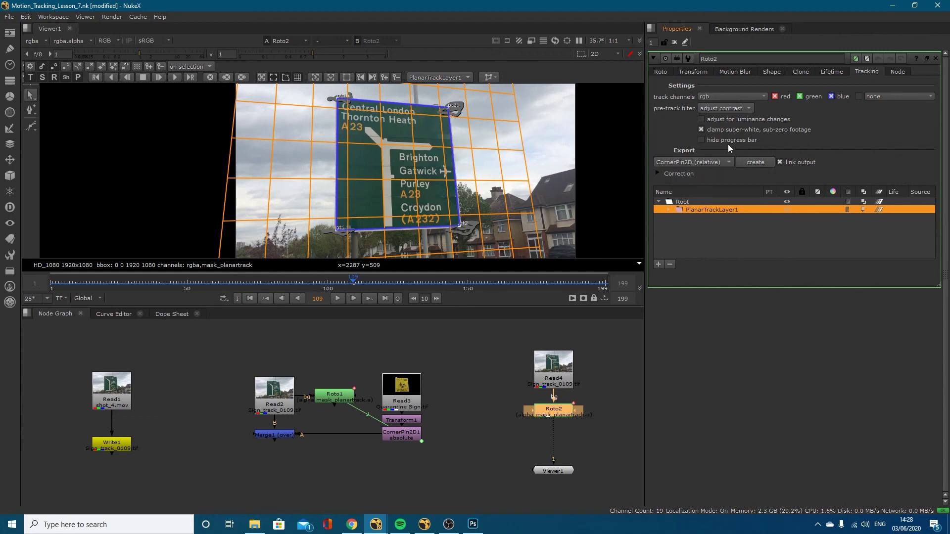
pyautogui.click(753, 163)
pyautogui.moveTo(641, 453); pyautogui.dragTo(463, 450)
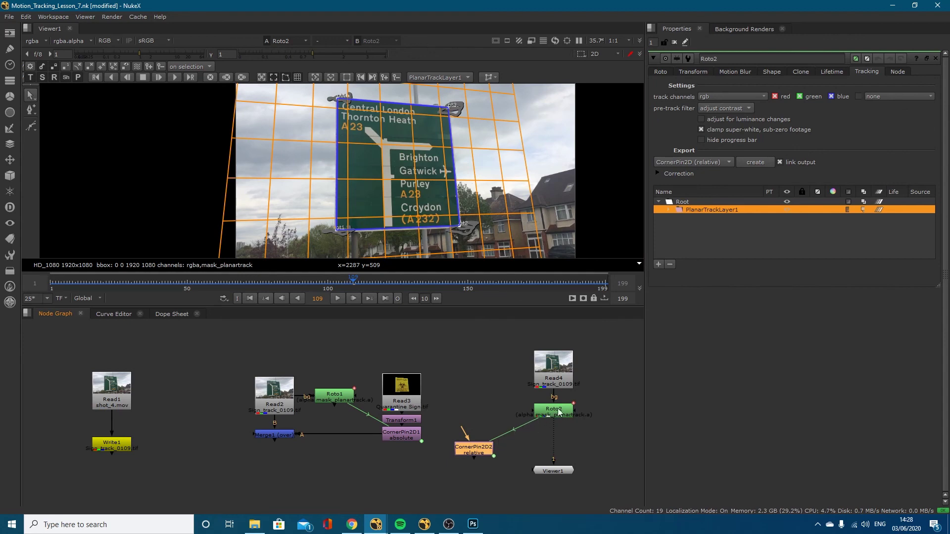
# Export Roto2's planar track as a CornerPin2D (absolute) node and disconnect its input from the relative corner pin
pyautogui.click(723, 162)
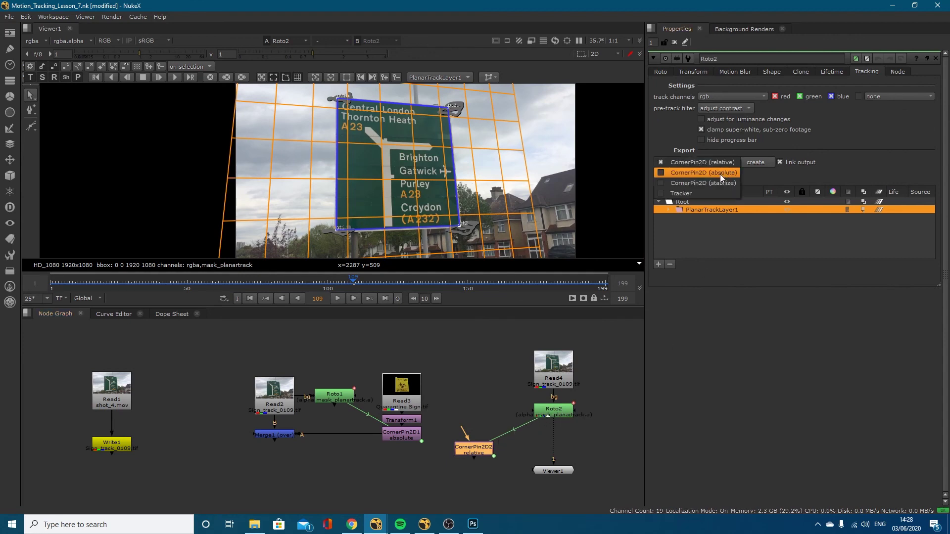
pyautogui.click(720, 162)
pyautogui.click(752, 163)
pyautogui.moveTo(582, 419); pyautogui.dragTo(527, 412, button='middle')
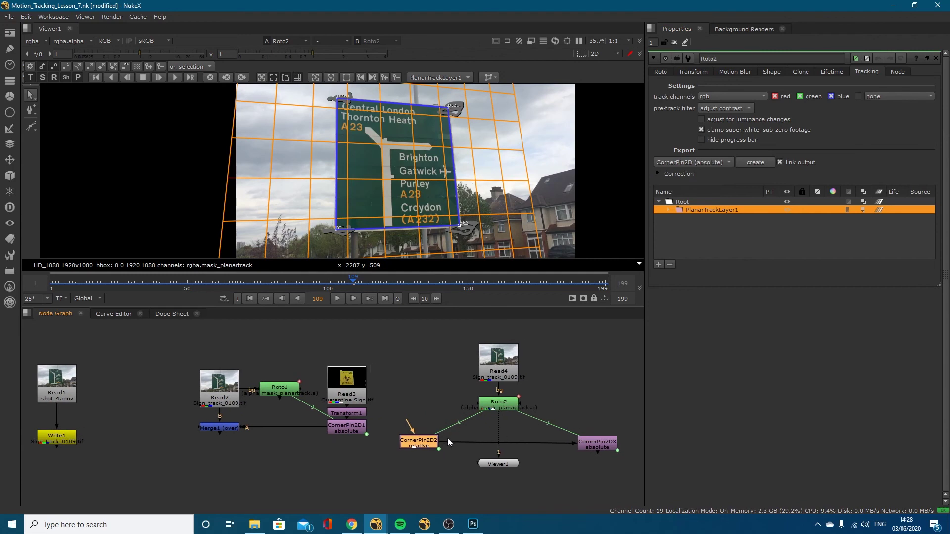
pyautogui.moveTo(447, 439); pyautogui.dragTo(583, 405)
pyautogui.click(576, 368)
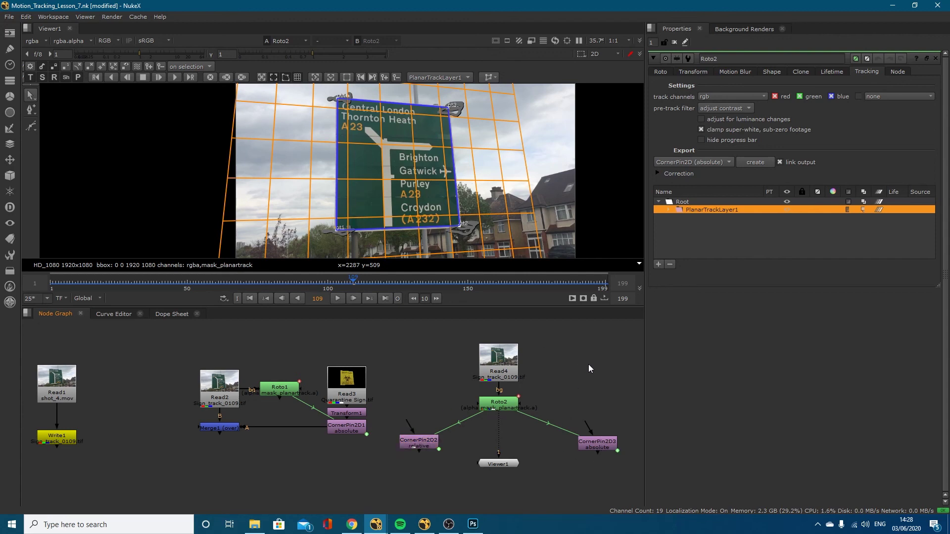
# Add a ColorWheel node, place it above the relative CornerPin2D and connect it as that node's input
pyautogui.press('Tab')
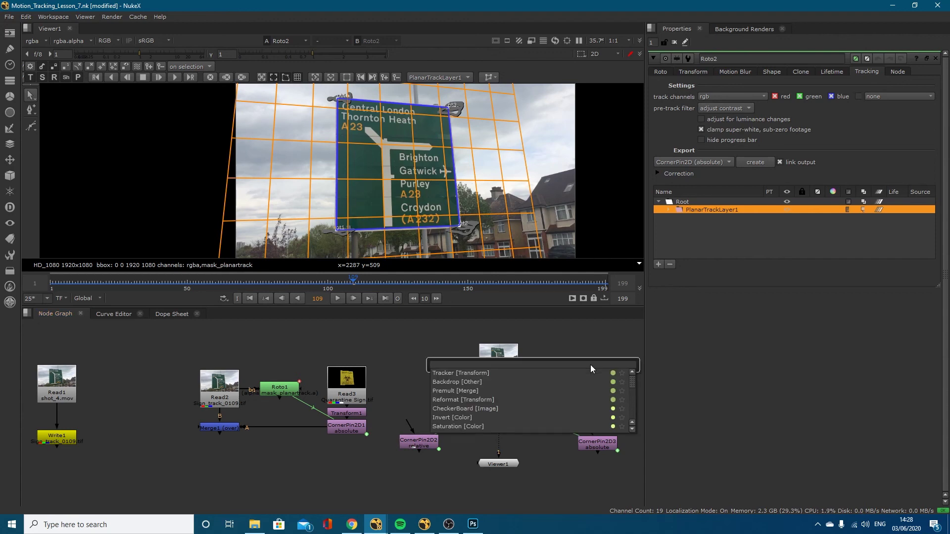
pyautogui.write('colo')
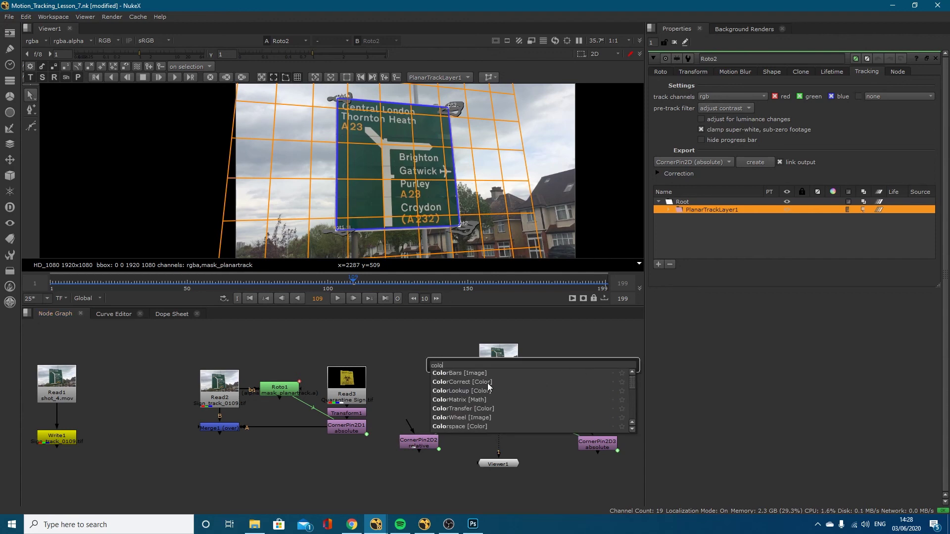
pyautogui.click(460, 417)
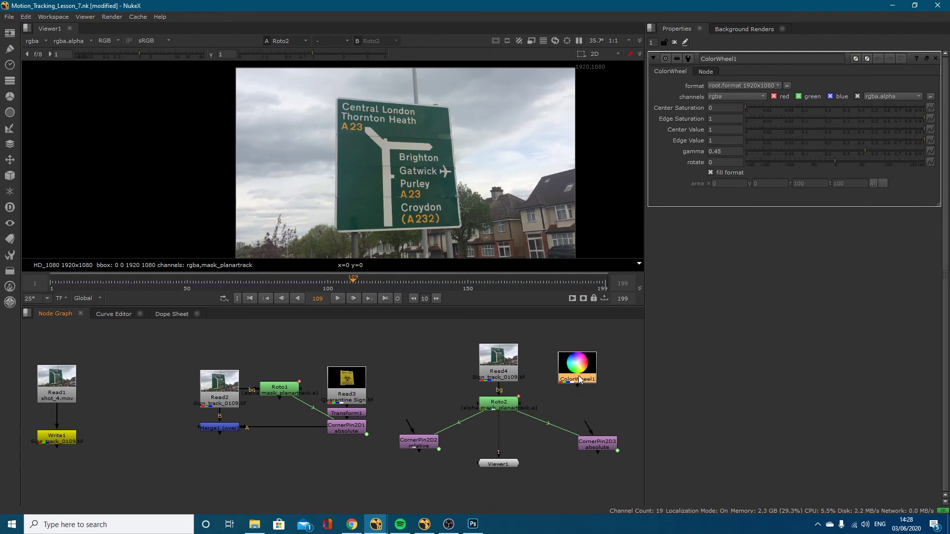
pyautogui.moveTo(578, 376); pyautogui.dragTo(598, 393)
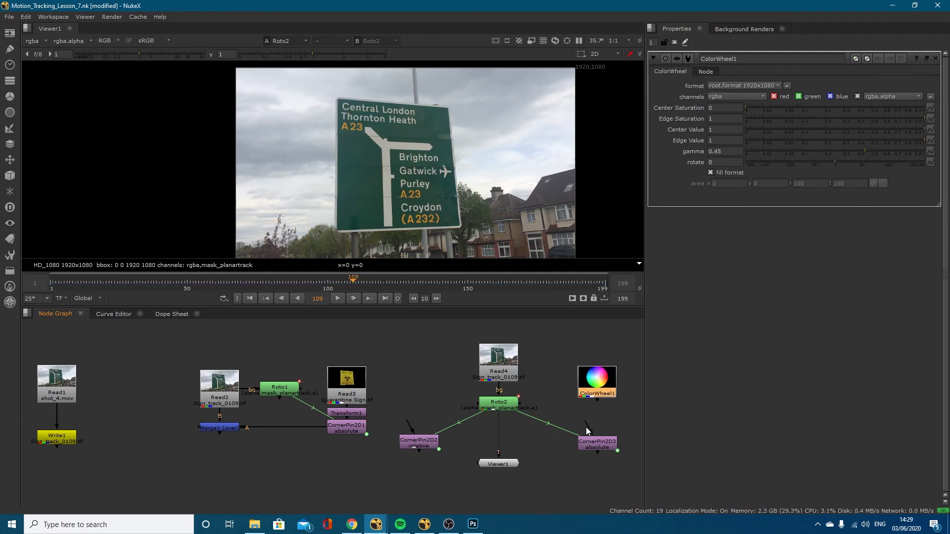
pyautogui.moveTo(592, 390); pyautogui.dragTo(404, 378)
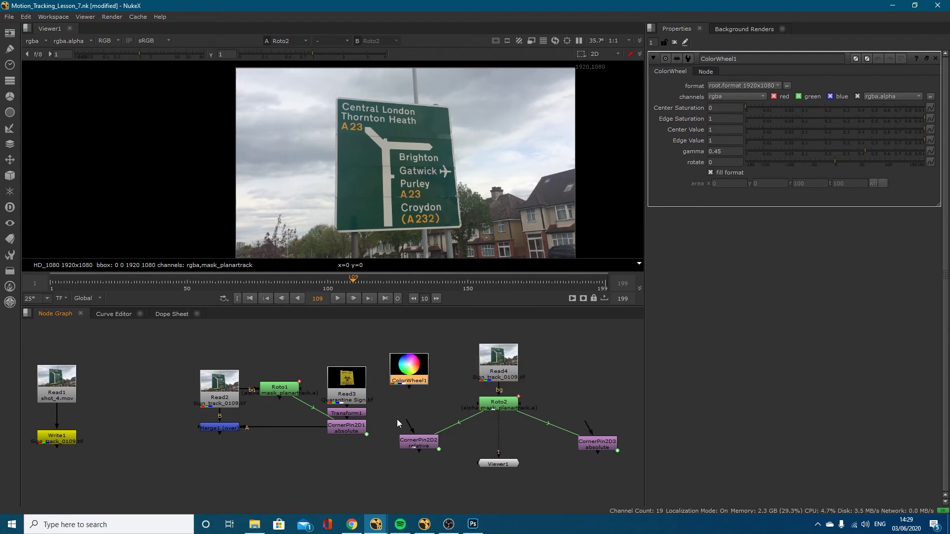
pyautogui.moveTo(405, 422); pyautogui.dragTo(410, 389)
pyautogui.moveTo(413, 442); pyautogui.dragTo(404, 435)
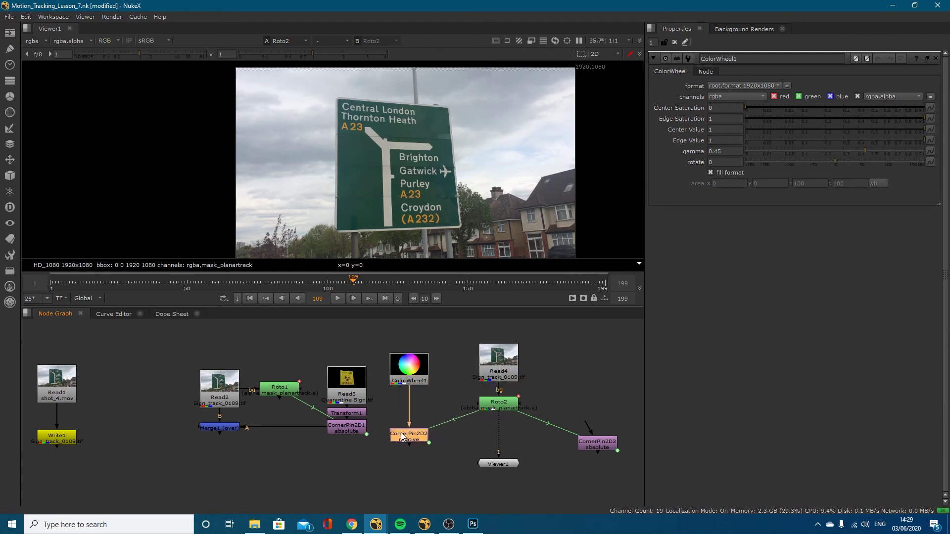
# Detach Roto2 from Read4, merge the relative corner pin over Read4 and view the merged result at frame 68
pyautogui.keyDown('shift'); pyautogui.click(493, 374); pyautogui.keyUp('shift')
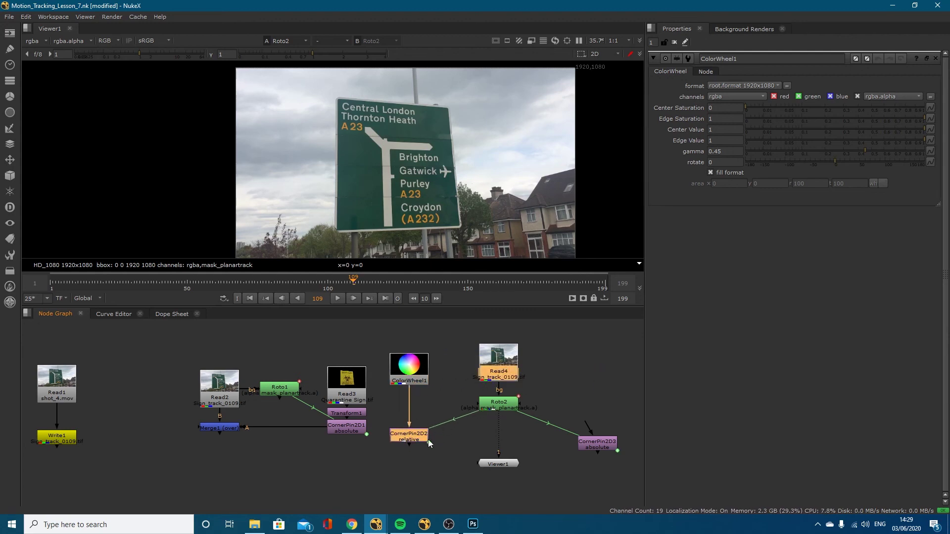
pyautogui.moveTo(501, 410); pyautogui.dragTo(524, 372)
pyautogui.click(497, 374)
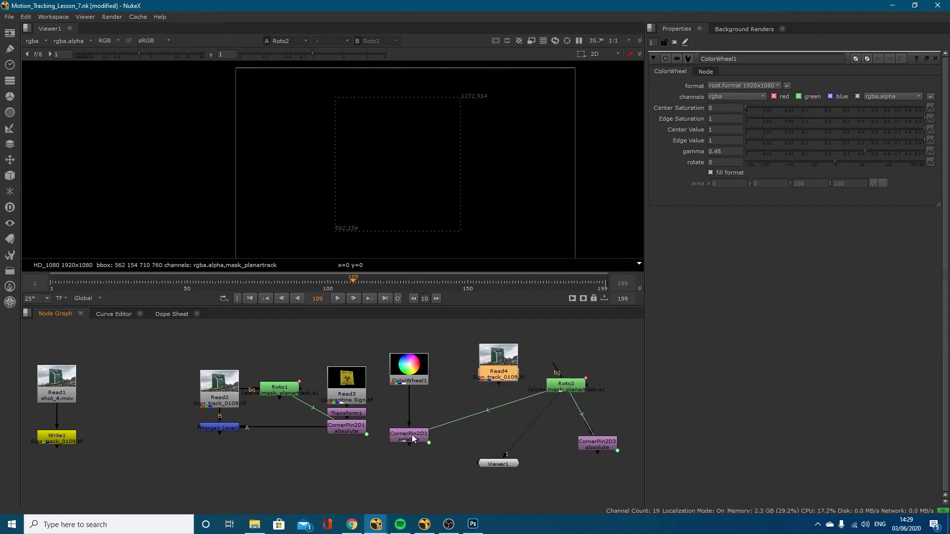
pyautogui.keyDown('shift'); pyautogui.click(413, 439); pyautogui.keyUp('shift')
pyautogui.press('m')
pyautogui.moveTo(495, 445); pyautogui.dragTo(494, 437)
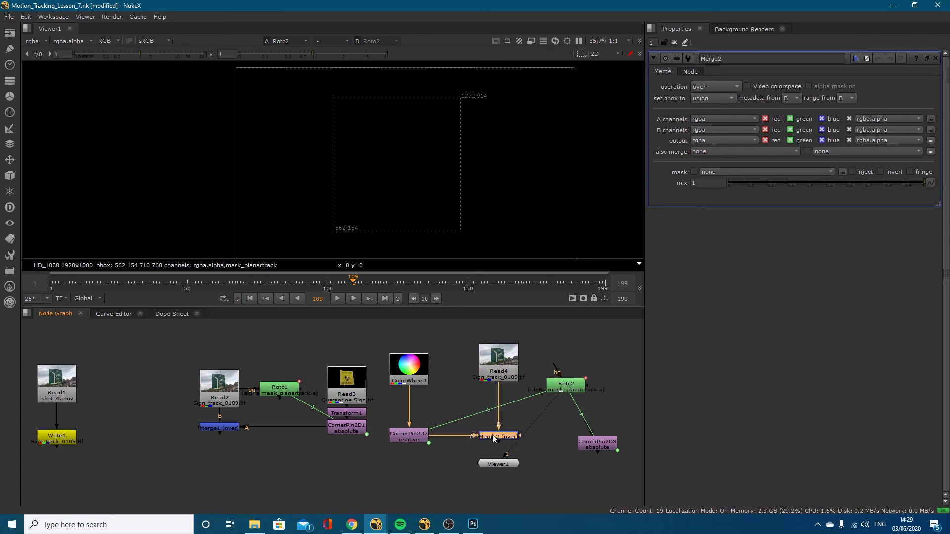
pyautogui.press('1')
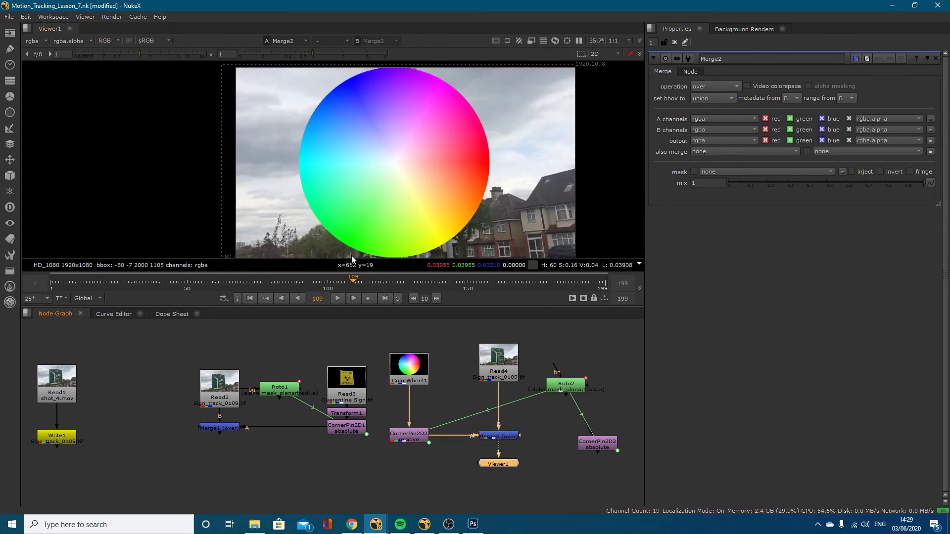
pyautogui.moveTo(341, 282); pyautogui.dragTo(238, 283)
# Insert a Transform between the ColorWheel and the relative corner pin, set its scale to 0.365 and check the result at frame 85
pyautogui.click(379, 405)
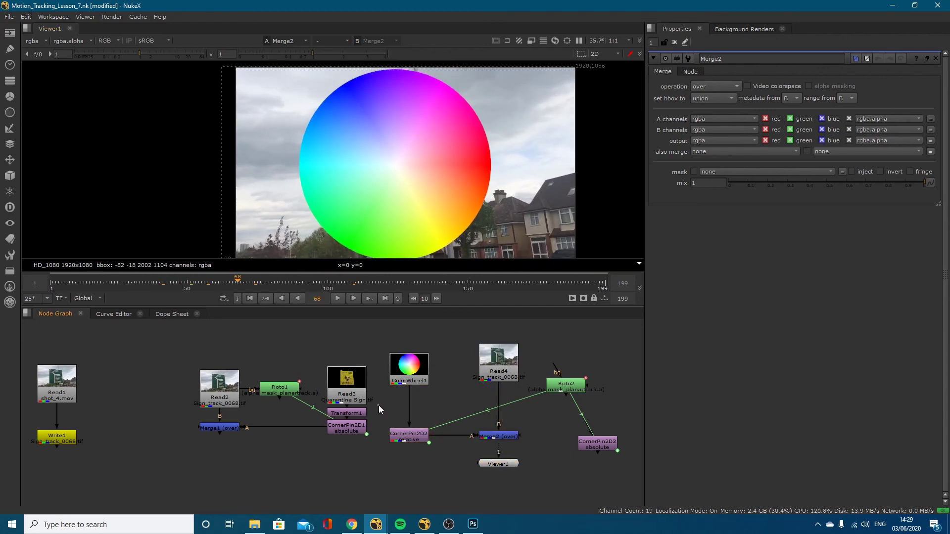
pyautogui.press('t')
pyautogui.moveTo(388, 404); pyautogui.dragTo(417, 398)
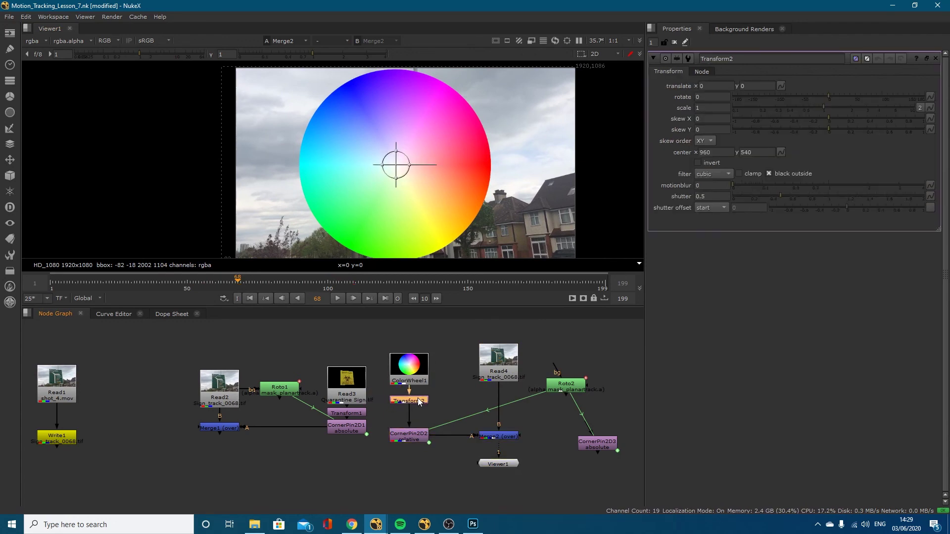
pyautogui.moveTo(813, 107); pyautogui.dragTo(783, 107)
pyautogui.moveTo(192, 281); pyautogui.dragTo(285, 282)
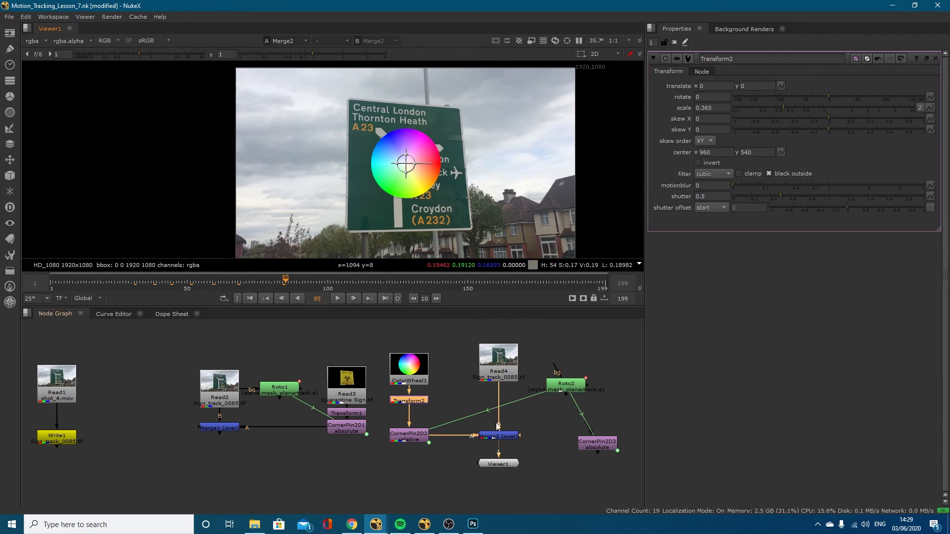
# Feed a copy of the ColorWheel through the absolute corner pin into the merge's A input and check it at frame 150
pyautogui.click(408, 376)
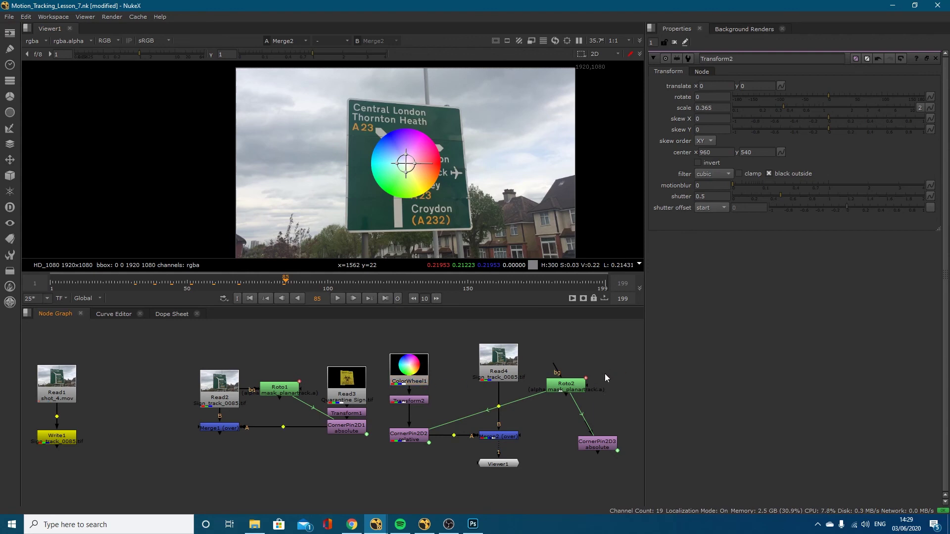
pyautogui.moveTo(610, 385); pyautogui.dragTo(608, 384)
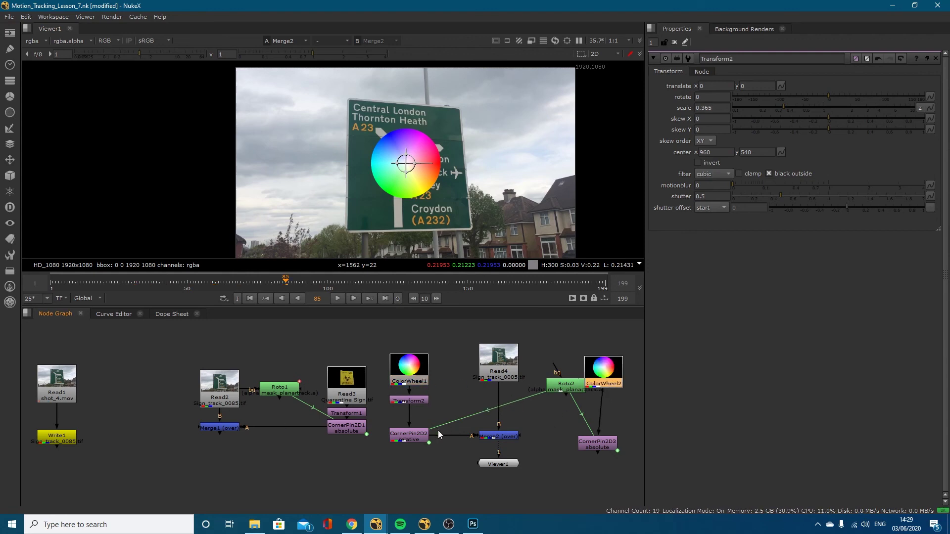
pyautogui.moveTo(473, 435); pyautogui.dragTo(591, 442)
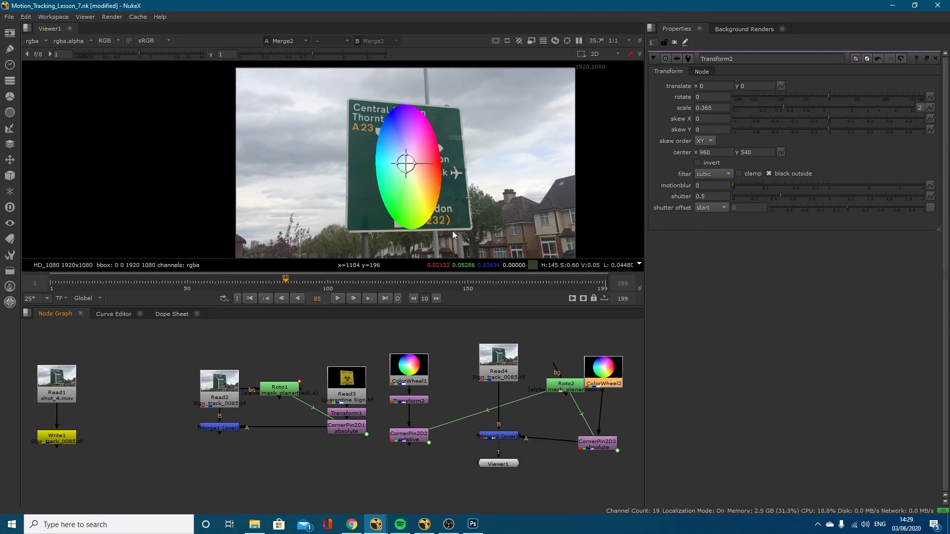
pyautogui.moveTo(603, 380); pyautogui.dragTo(604, 365)
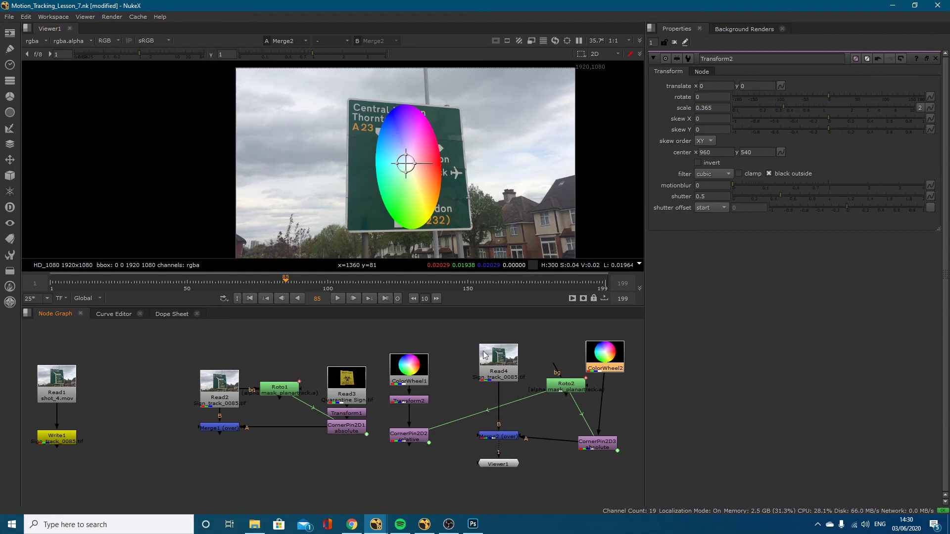
pyautogui.moveTo(373, 281); pyautogui.dragTo(469, 292)
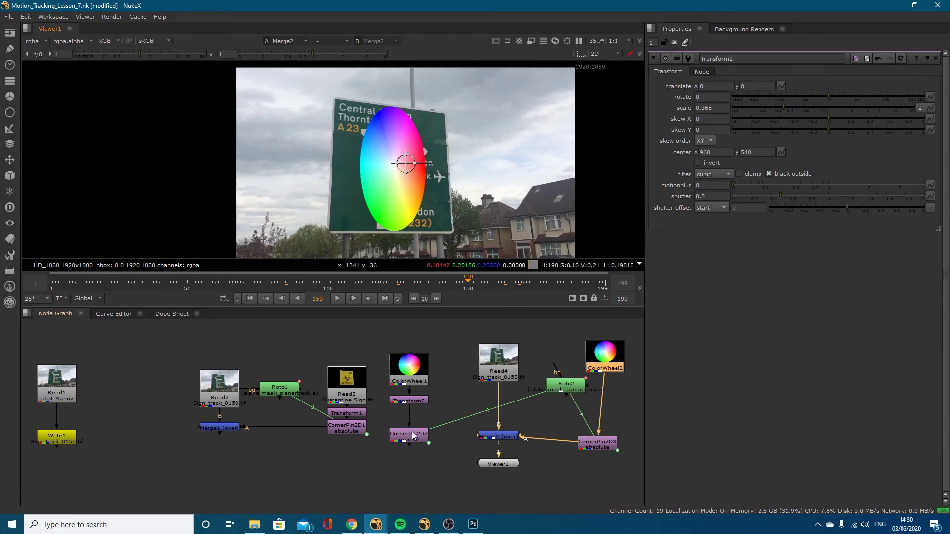
# Connect the merge's A input to the relative corner pin and insert a new CornerPin between Transform2 and that pin
pyautogui.moveTo(571, 444); pyautogui.dragTo(418, 435)
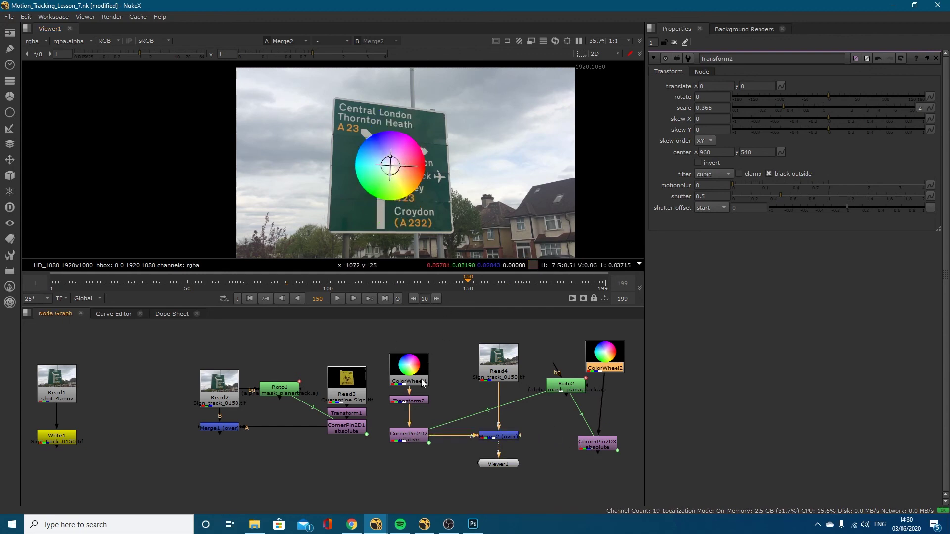
pyautogui.moveTo(424, 400); pyautogui.dragTo(423, 394)
pyautogui.click(441, 401)
pyautogui.press('Tab')
pyautogui.write('corn')
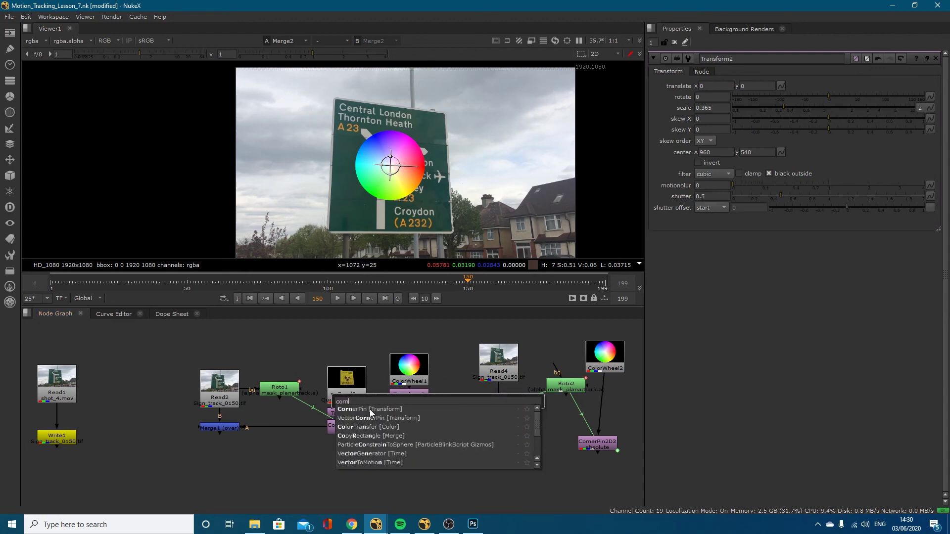
pyautogui.click(369, 408)
pyautogui.moveTo(419, 417); pyautogui.dragTo(411, 415)
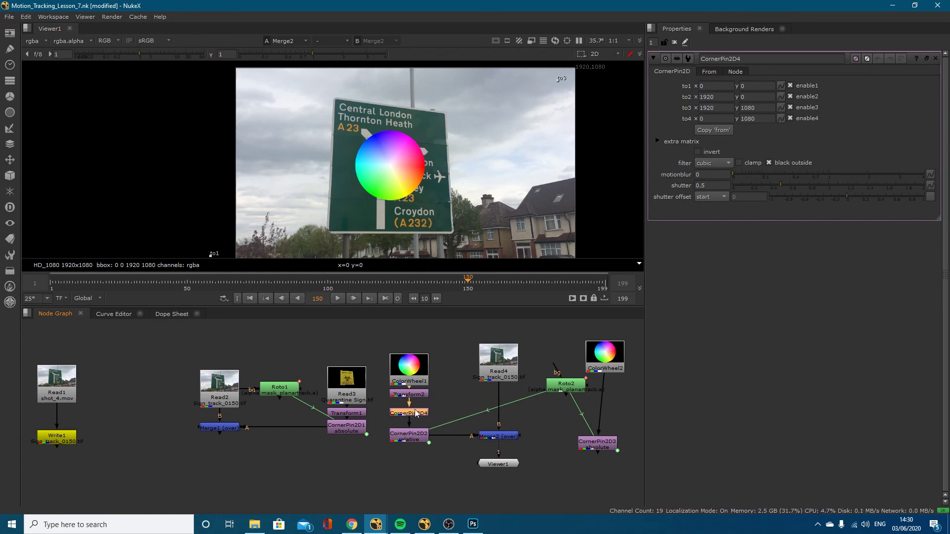
# With the new corner pin temporarily disabled, move its to1–to4 corners to about (470, 162), (1406, 330), (1352, 802) and (620, 830), and re-enable it
pyautogui.moveTo(557, 77); pyautogui.dragTo(542, 73)
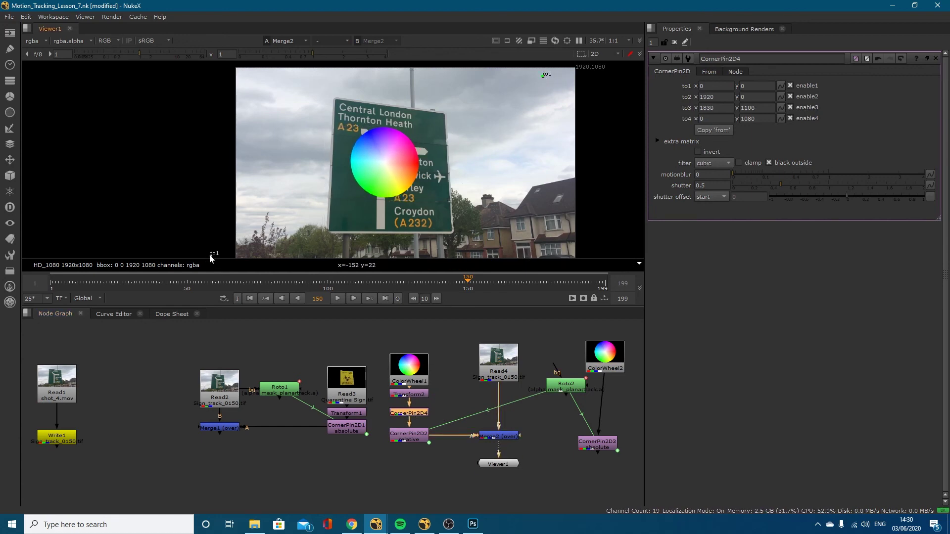
pyautogui.press('d')
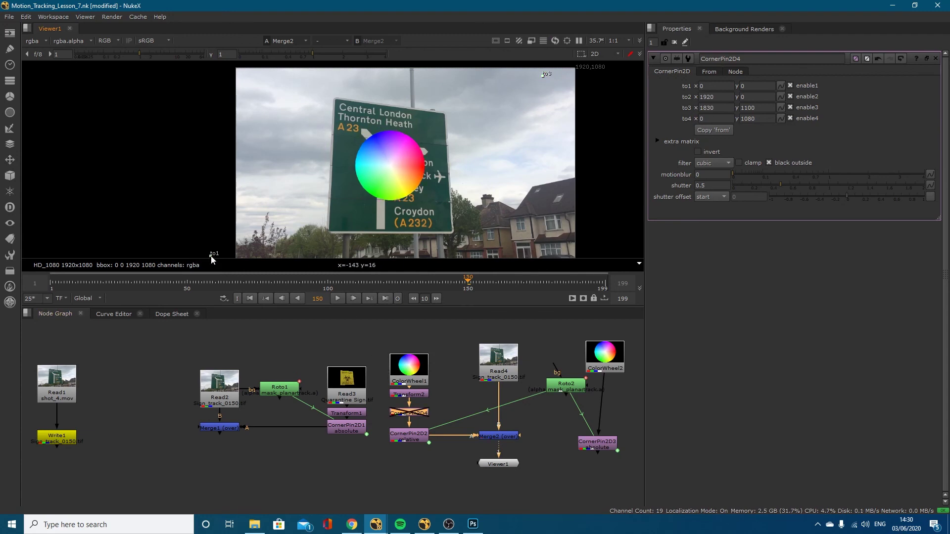
pyautogui.moveTo(211, 254); pyautogui.dragTo(300, 231)
pyautogui.scroll(-2, 425, 130)
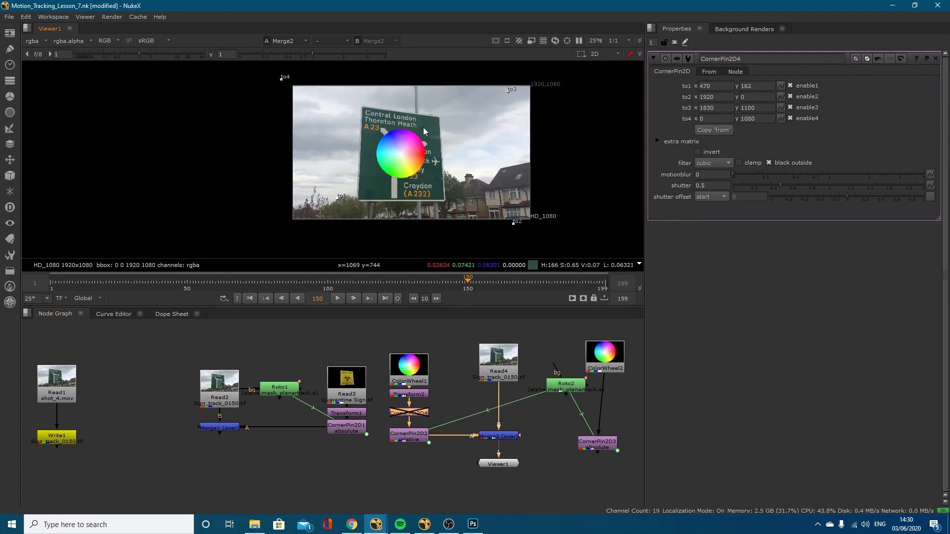
pyautogui.moveTo(282, 81); pyautogui.dragTo(362, 117)
pyautogui.moveTo(510, 90); pyautogui.dragTo(487, 108)
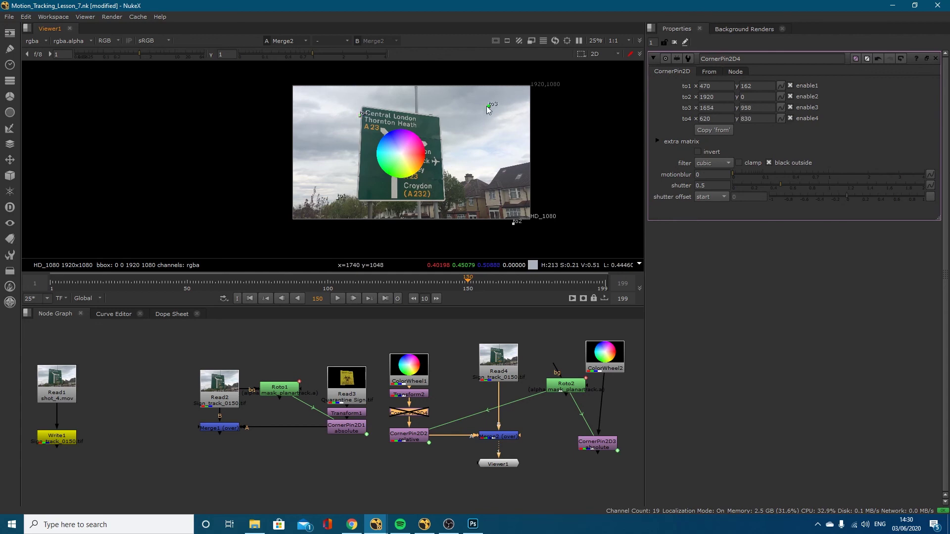
pyautogui.moveTo(513, 223); pyautogui.dragTo(454, 181)
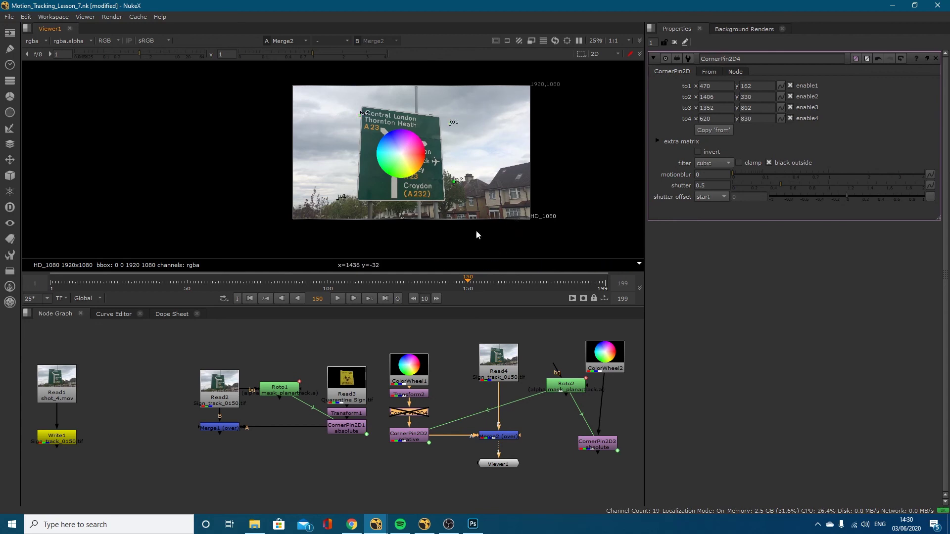
pyautogui.press('d')
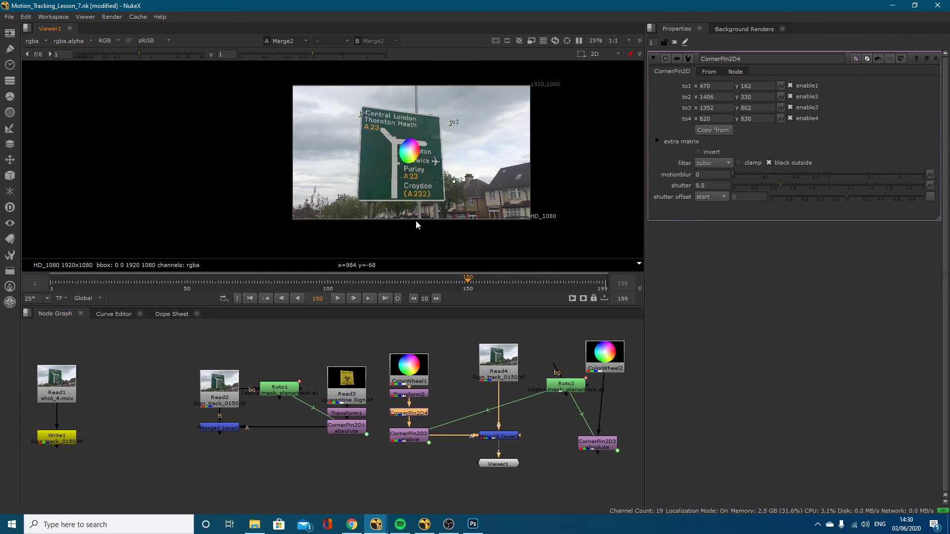
# Reshape the colour wheel by moving the new corner pin's to3 to about (1488, 840) and to4 to about (363, 989)
pyautogui.moveTo(356, 114); pyautogui.dragTo(327, 107)
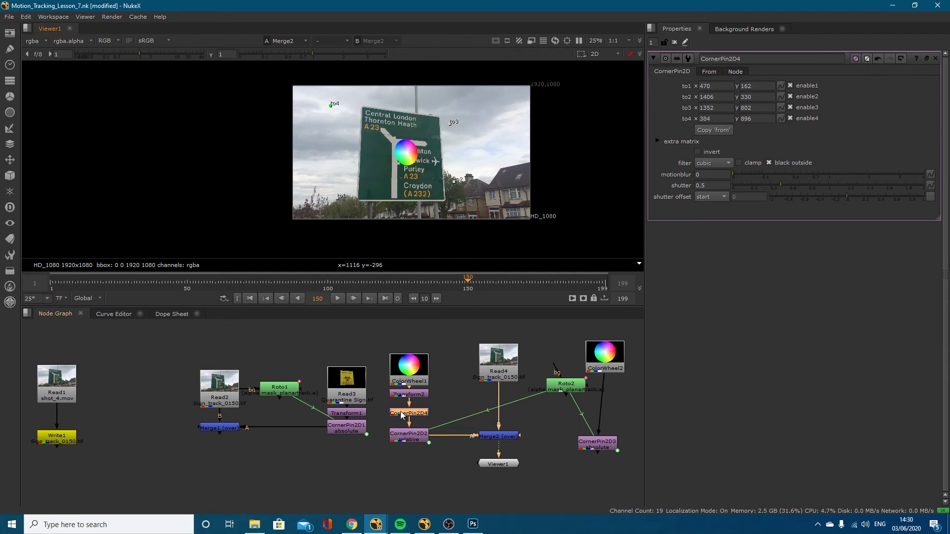
pyautogui.scroll(3, 418, 141)
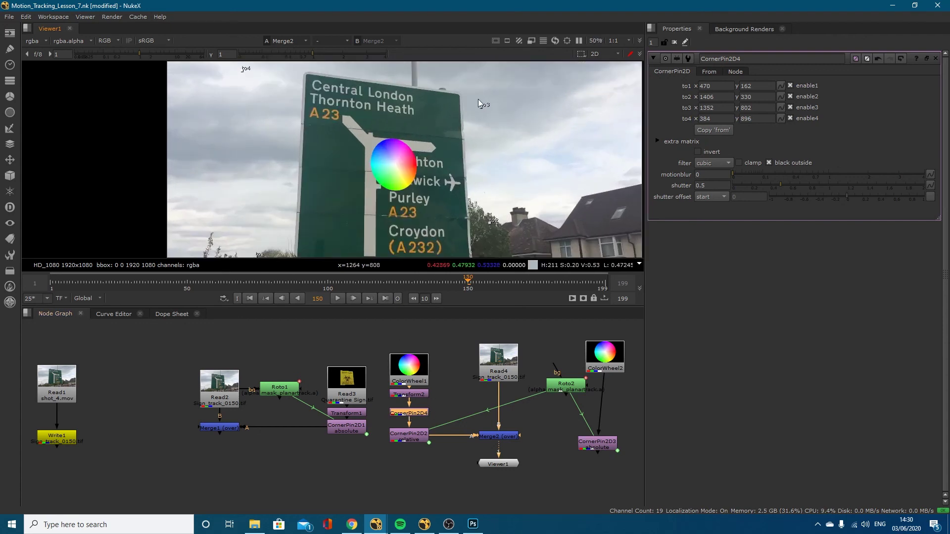
pyautogui.moveTo(482, 106); pyautogui.dragTo(514, 98)
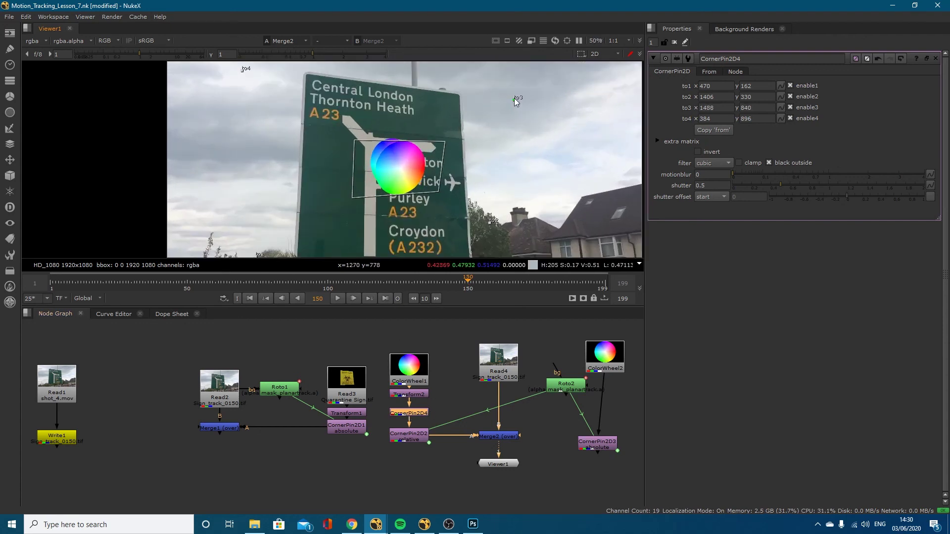
pyautogui.moveTo(238, 44); pyautogui.dragTo(237, 44)
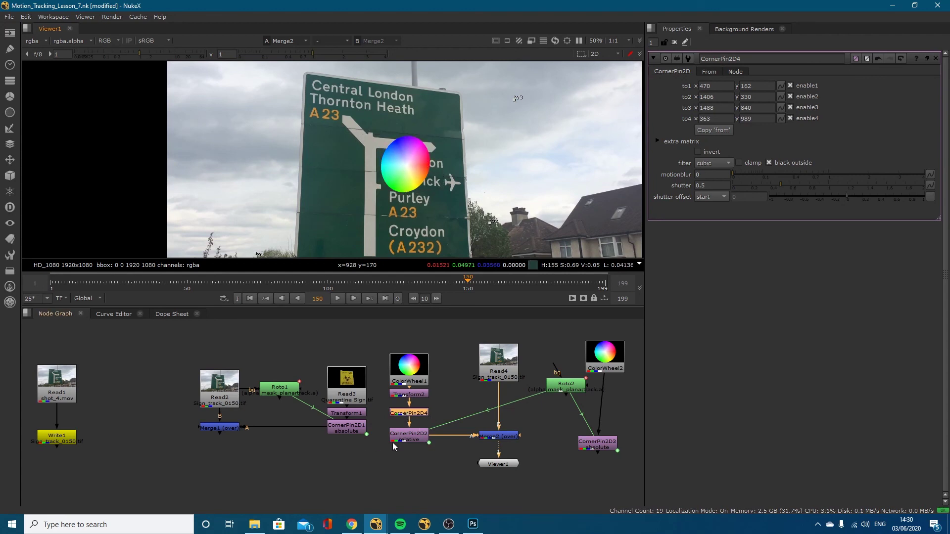
# Delete both ColorWheels, Transform2, the extra corner pin and the relative corner pin, keeping Roto2 and its absolute pin
pyautogui.moveTo(441, 462); pyautogui.dragTo(384, 404)
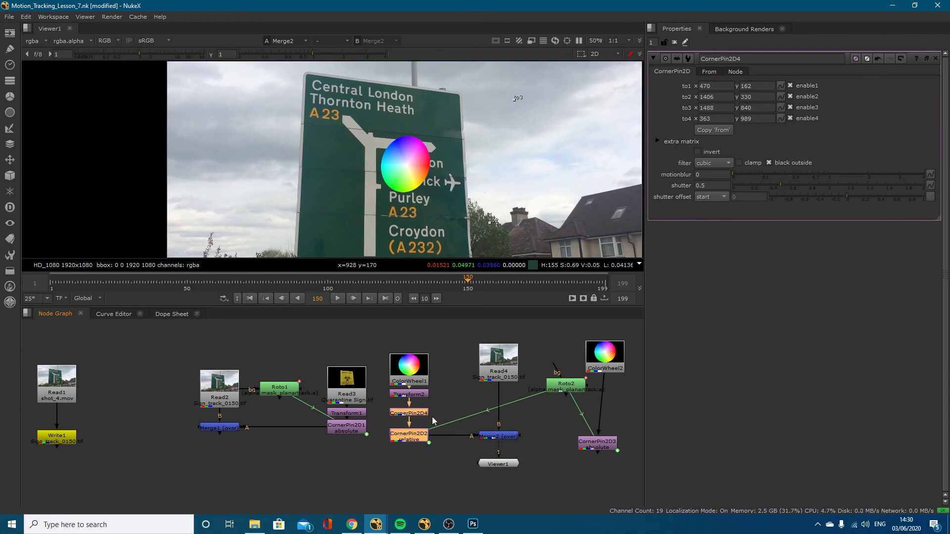
pyautogui.moveTo(445, 423); pyautogui.dragTo(380, 331)
pyautogui.press('Delete')
pyautogui.moveTo(622, 399); pyautogui.dragTo(586, 343)
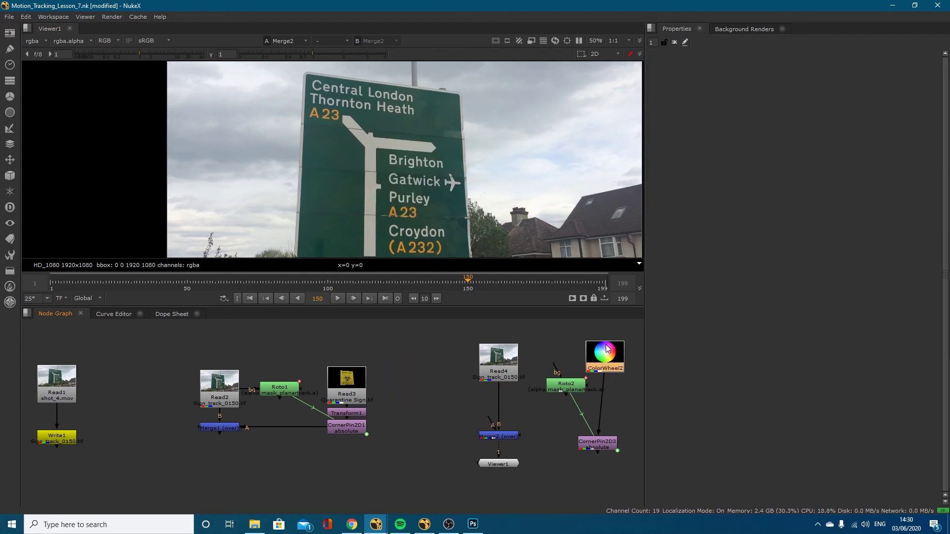
pyautogui.press('Delete')
# Go to frame 97, bring the whole sign into view and add a Write node fed by Read4
pyautogui.click(561, 386)
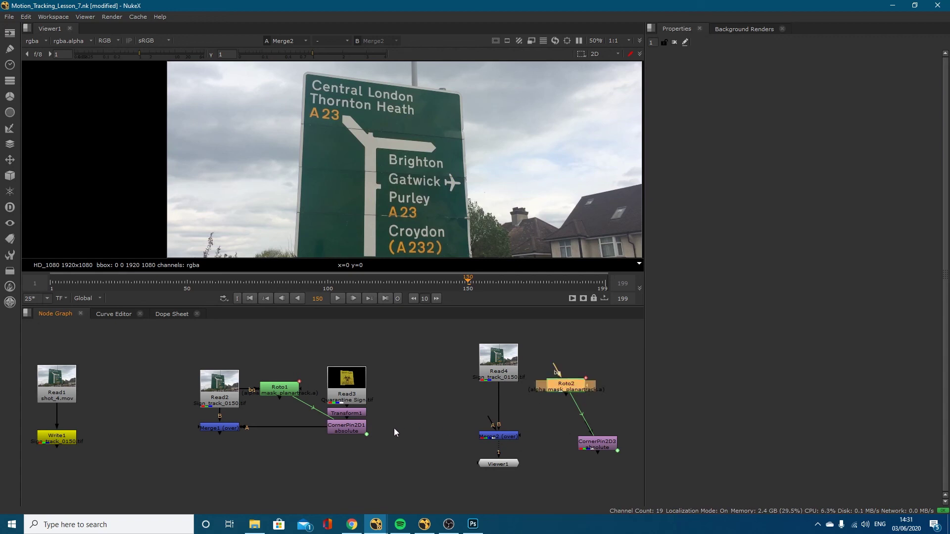
pyautogui.moveTo(304, 286); pyautogui.dragTo(319, 285)
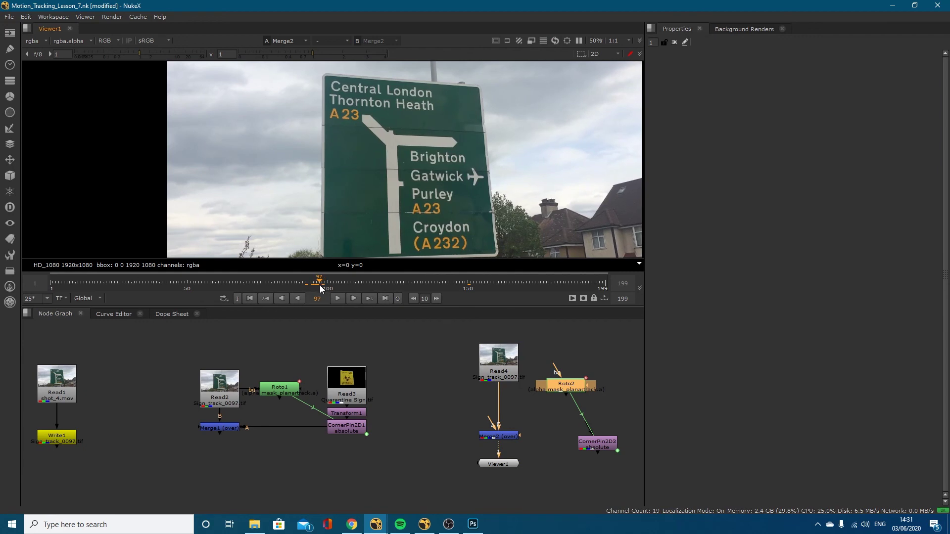
pyautogui.scroll(-2, 386, 175)
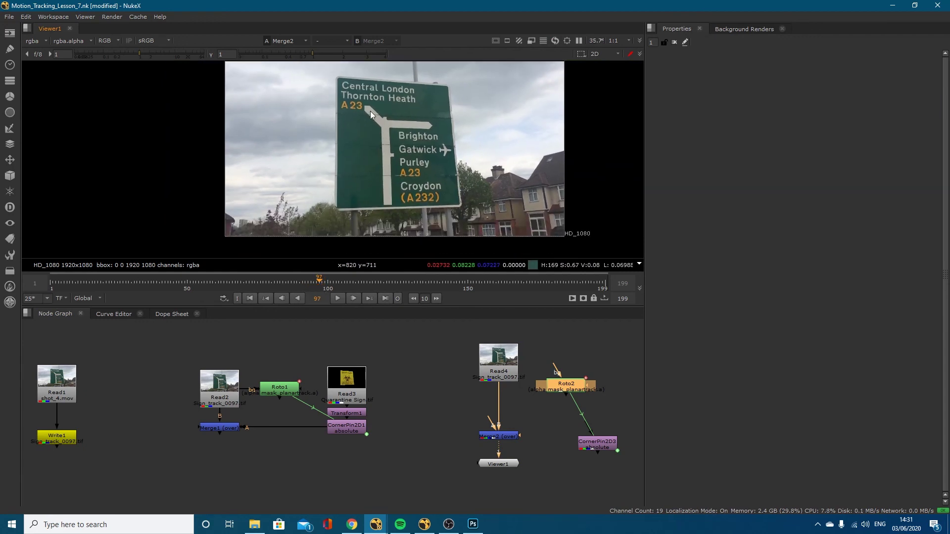
pyautogui.moveTo(370, 111); pyautogui.dragTo(352, 132, button='middle')
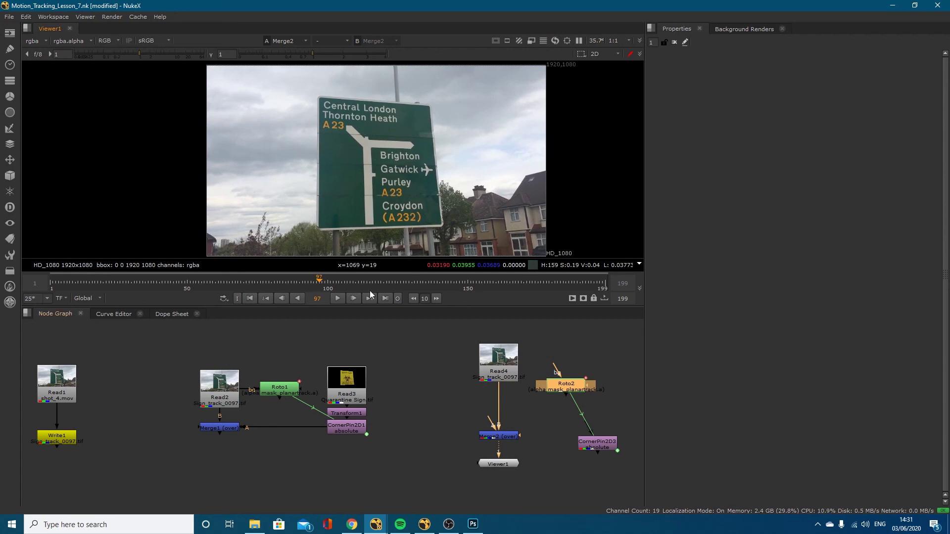
pyautogui.click(406, 409)
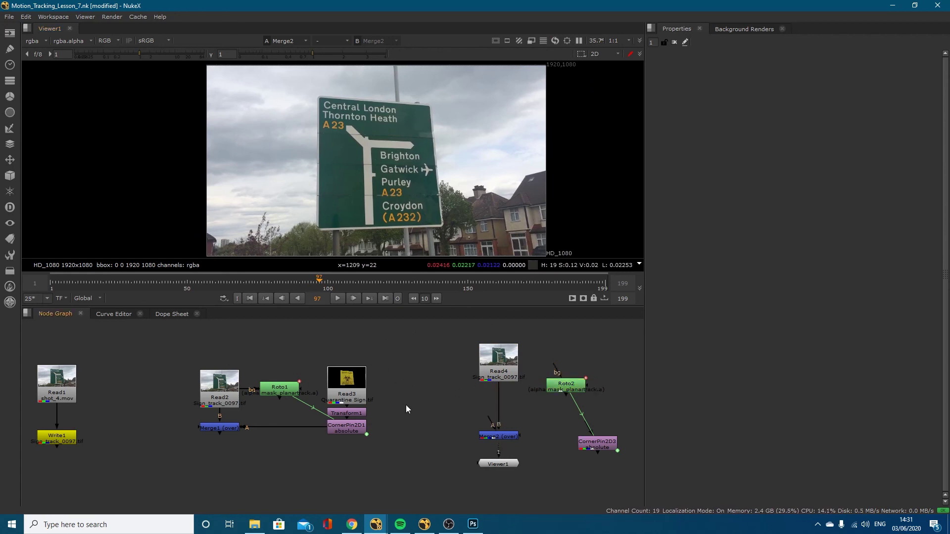
pyautogui.press('w')
pyautogui.moveTo(406, 400); pyautogui.dragTo(501, 367)
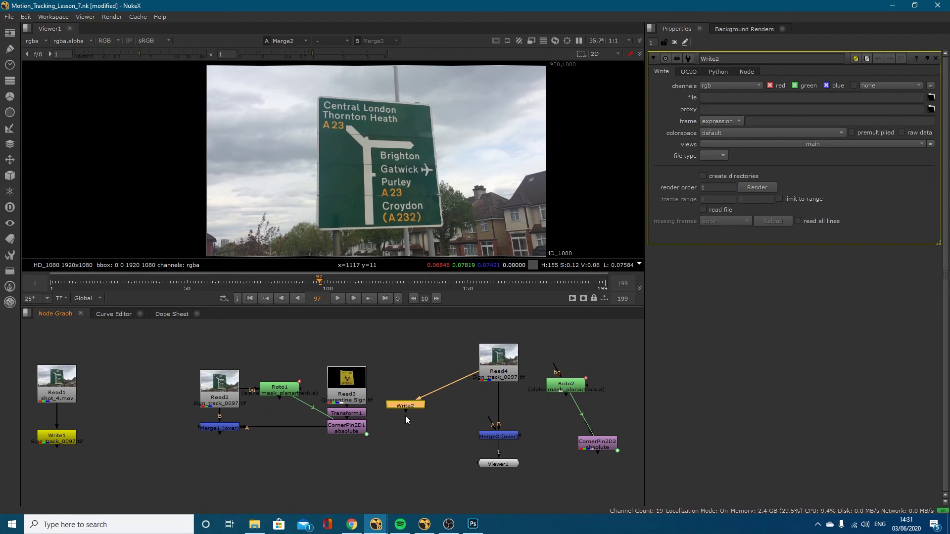
pyautogui.moveTo(417, 399); pyautogui.dragTo(421, 397)
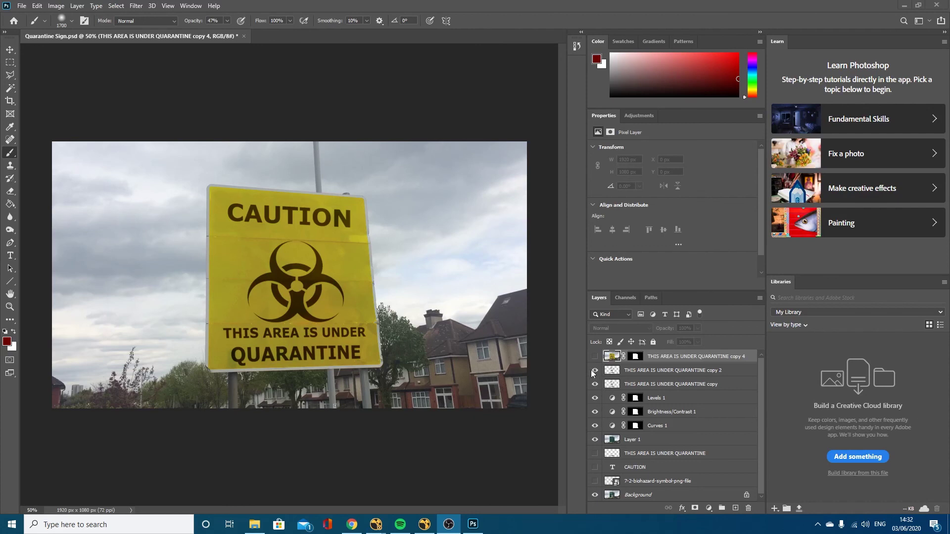
# In Photoshop's Quarantine Sign.psd, hide the caution sign layers, adjustment layers and Layer 1, and duplicate the Background layer
pyautogui.moveTo(594, 370); pyautogui.dragTo(596, 428)
pyautogui.click(595, 440)
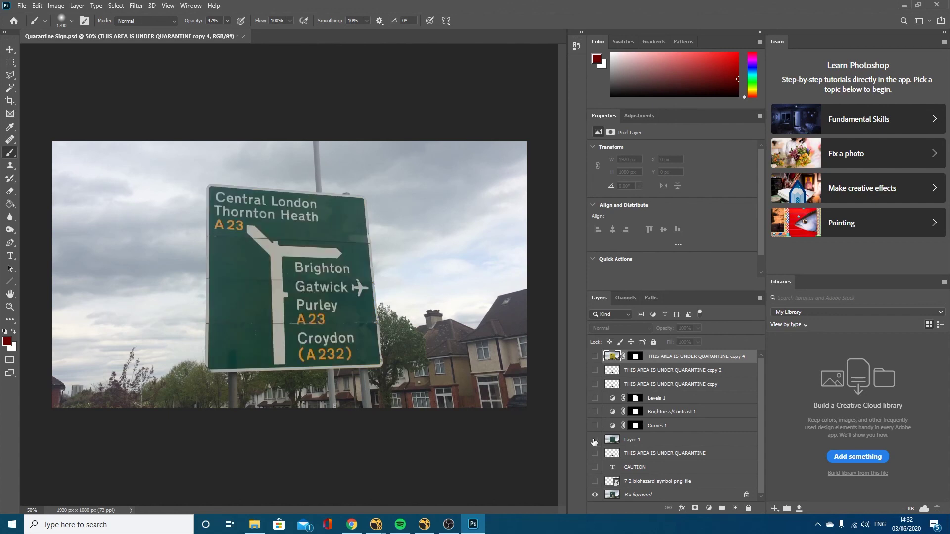
pyautogui.click(652, 455)
pyautogui.keyDown('shift'); pyautogui.click(679, 481); pyautogui.keyUp('shift')
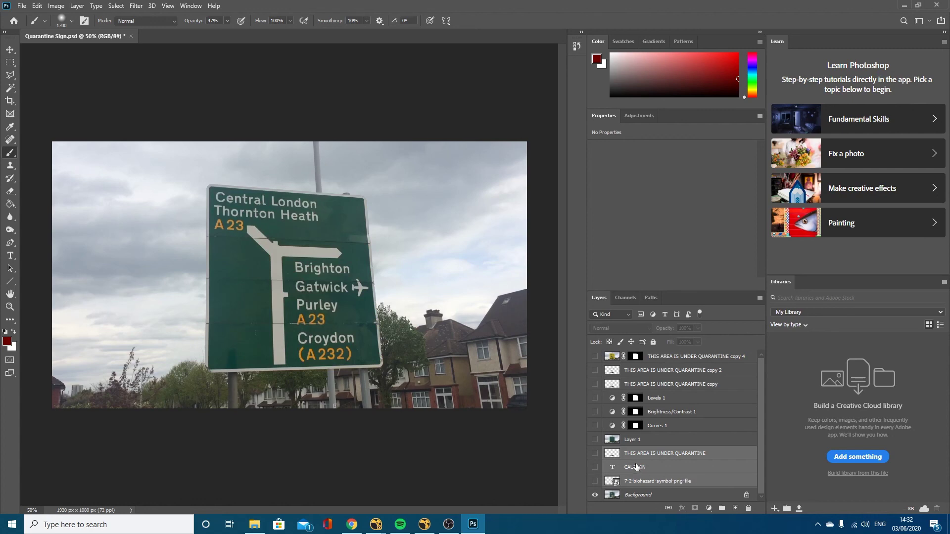
pyautogui.click(645, 445)
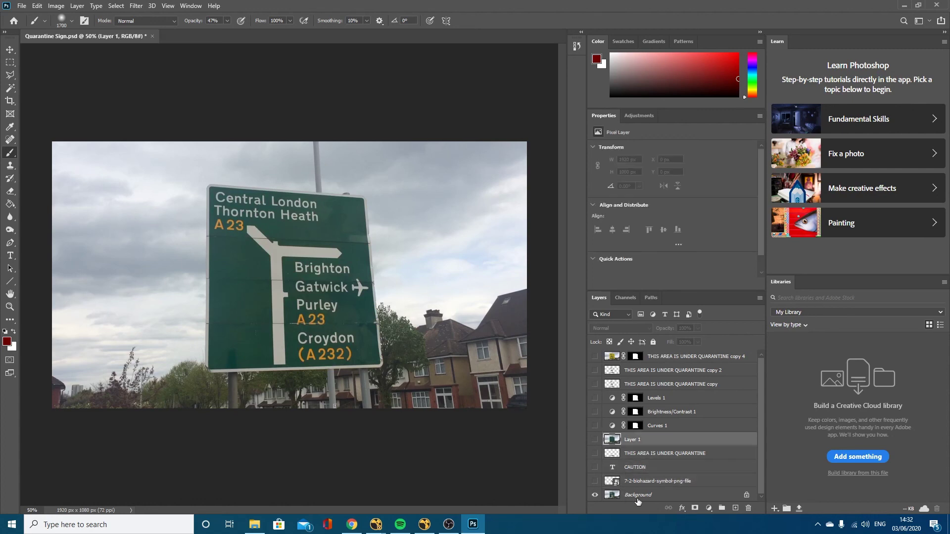
pyautogui.moveTo(637, 498); pyautogui.dragTo(735, 508)
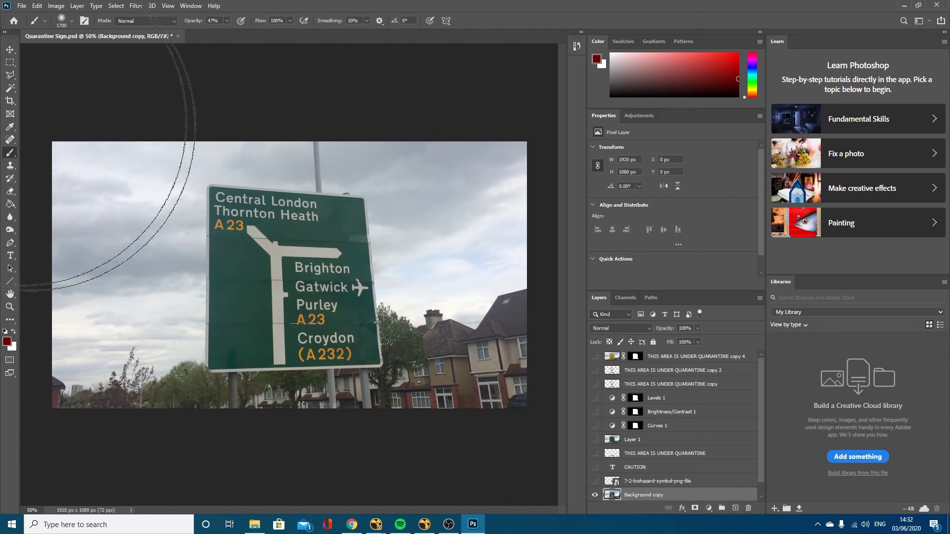
# Clone plain green with the Clone Stamp over the upper stem of the arrow and the word Brighton on the Background copy
pyautogui.click(10, 140)
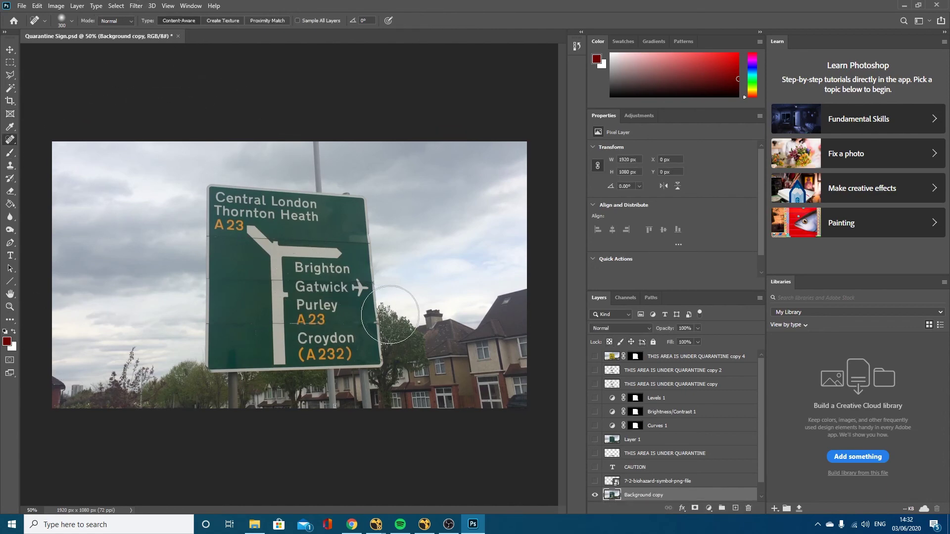
pyautogui.click(10, 166)
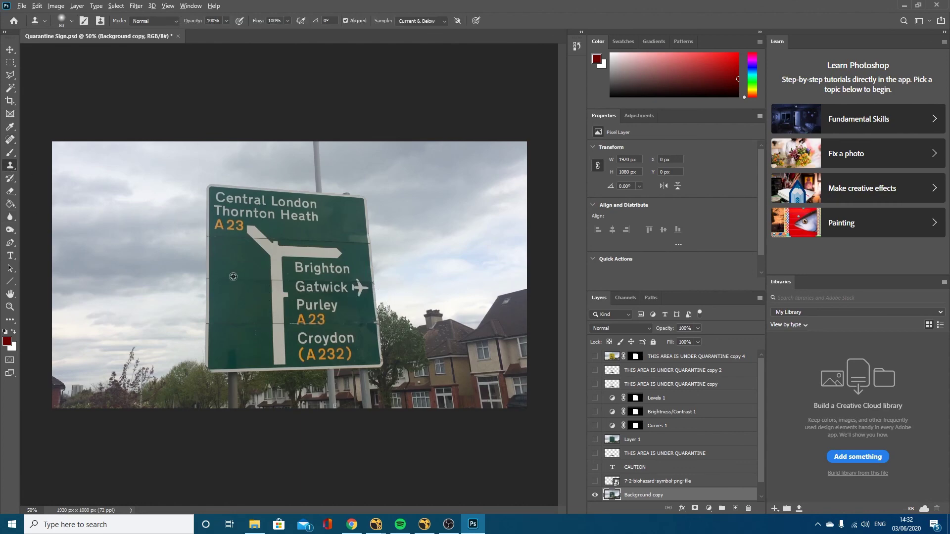
pyautogui.keyDown('alt'); pyautogui.scroll(5, 231, 281); pyautogui.keyUp('alt')
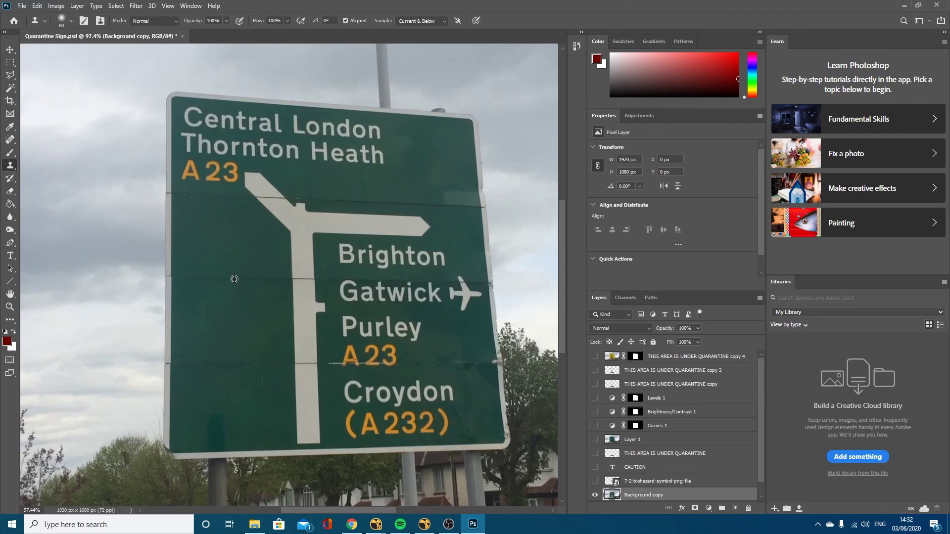
pyautogui.keyDown('alt'); pyautogui.click(234, 279); pyautogui.keyUp('alt')
pyautogui.moveTo(292, 278)
pyautogui.mouseDown()
pyautogui.moveTo(282, 277)
pyautogui.moveTo(297, 278)
pyautogui.moveTo(295, 224)
pyautogui.moveTo(271, 263)
pyautogui.mouseUp()
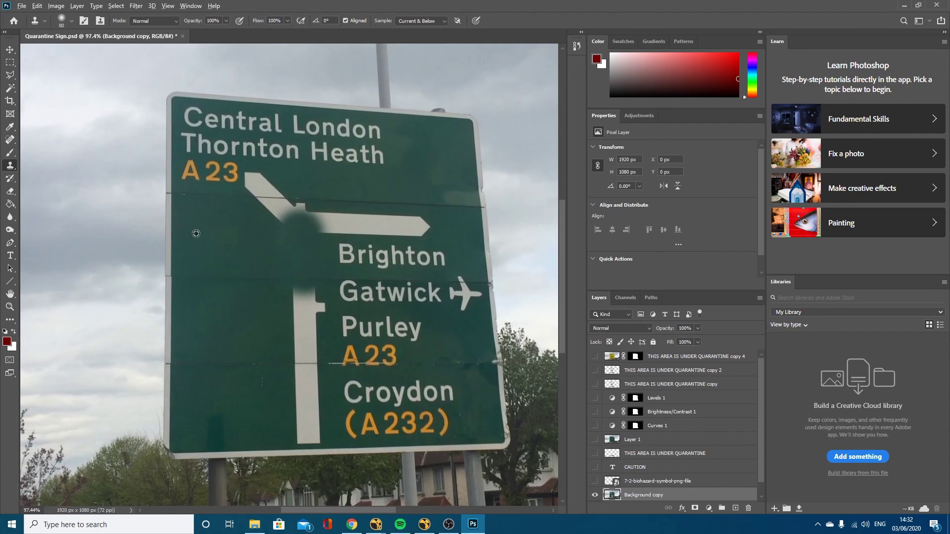
pyautogui.keyDown('alt'); pyautogui.click(228, 259); pyautogui.keyUp('alt')
pyautogui.moveTo(339, 259)
pyautogui.mouseDown()
pyautogui.moveTo(331, 247)
pyautogui.moveTo(441, 259)
pyautogui.mouseUp()
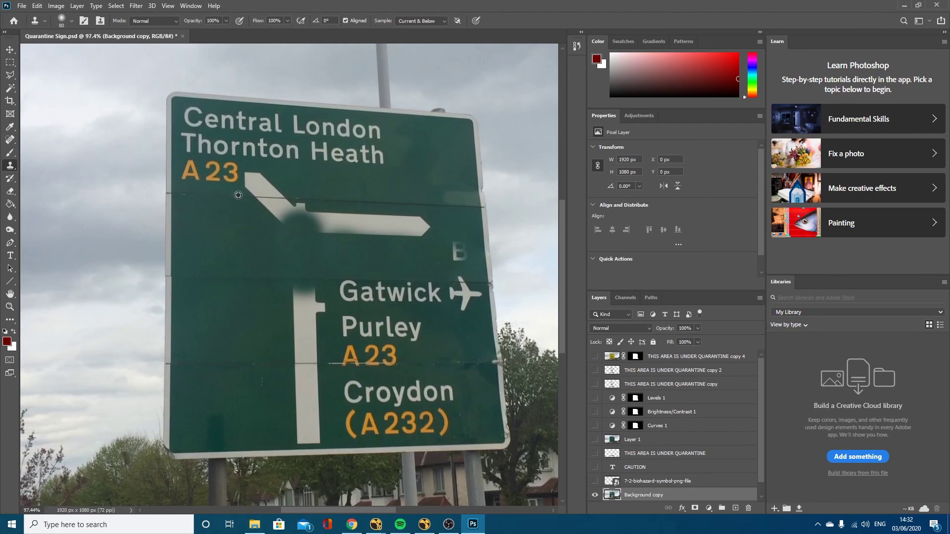
# Reduce the clone brush to 50 px and paint out the arrow's diagonal and horizontal arms and the stray B
pyautogui.keyDown('alt'); pyautogui.click(375, 203); pyautogui.keyUp('alt')
pyautogui.press('[')
pyautogui.press('[')
pyautogui.press('[')
pyautogui.moveTo(287, 198)
pyautogui.mouseDown()
pyautogui.moveTo(272, 196)
pyautogui.moveTo(282, 195)
pyautogui.moveTo(257, 180)
pyautogui.moveTo(265, 177)
pyautogui.moveTo(251, 172)
pyautogui.moveTo(250, 182)
pyautogui.mouseUp()
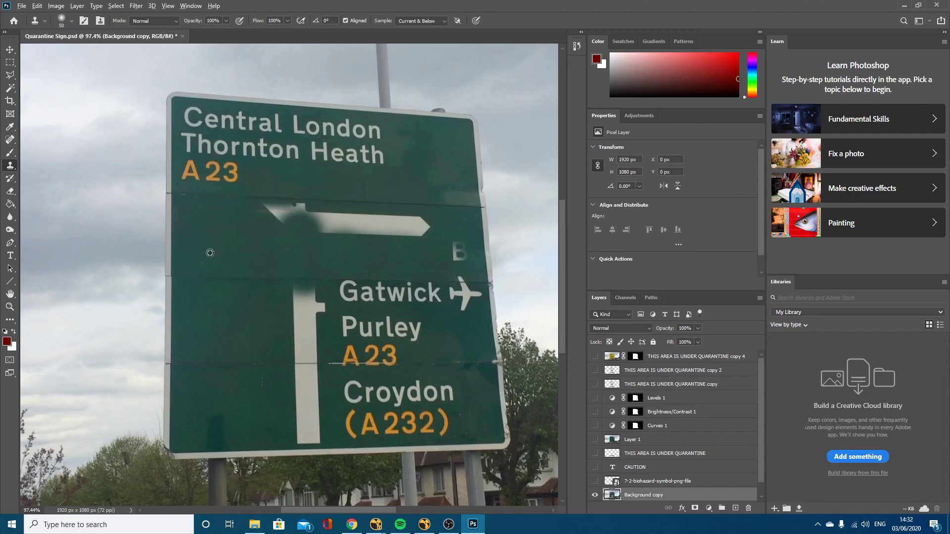
pyautogui.moveTo(240, 215)
pyautogui.mouseDown()
pyautogui.moveTo(313, 212)
pyautogui.moveTo(299, 212)
pyautogui.moveTo(423, 228)
pyautogui.moveTo(332, 226)
pyautogui.moveTo(414, 229)
pyautogui.moveTo(343, 216)
pyautogui.moveTo(454, 231)
pyautogui.mouseUp()
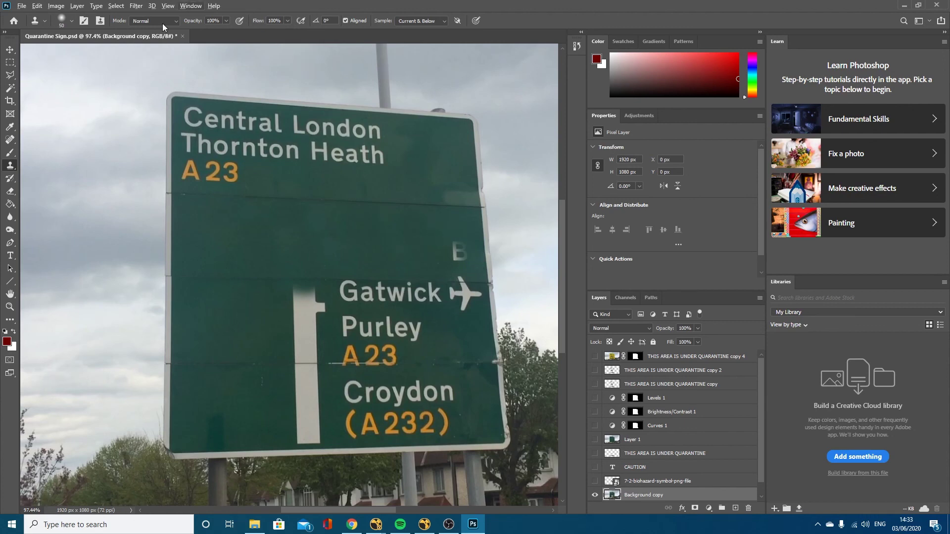
pyautogui.keyDown('alt'); pyautogui.click(337, 258); pyautogui.keyUp('alt')
pyautogui.moveTo(456, 250)
pyautogui.mouseDown()
pyautogui.moveTo(465, 255)
pyautogui.moveTo(458, 251)
pyautogui.mouseUp()
pyautogui.keyDown('alt'); pyautogui.click(188, 396); pyautogui.keyUp('alt')
pyautogui.moveTo(441, 138)
pyautogui.mouseDown()
pyautogui.moveTo(451, 137)
pyautogui.moveTo(443, 168)
pyautogui.moveTo(459, 133)
pyautogui.mouseUp()
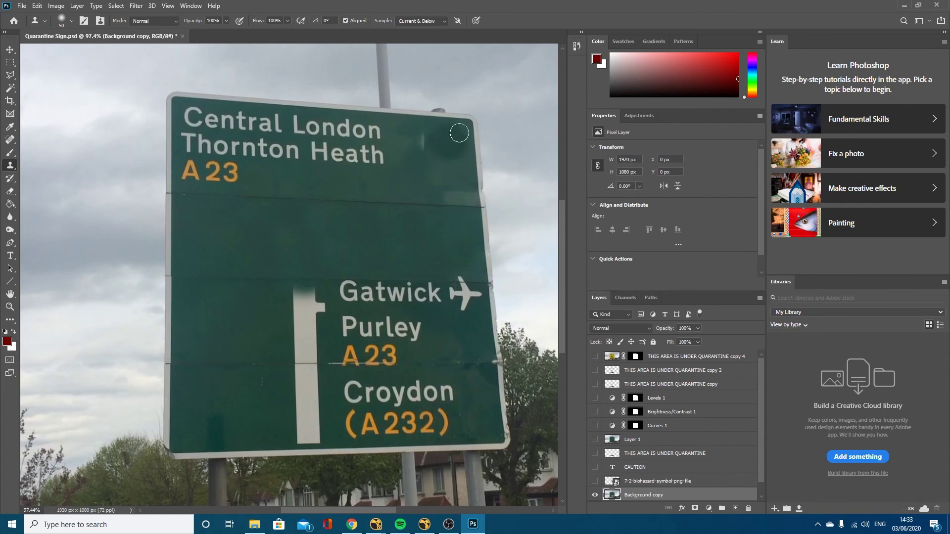
pyautogui.hotkey('ctrl', 'z')
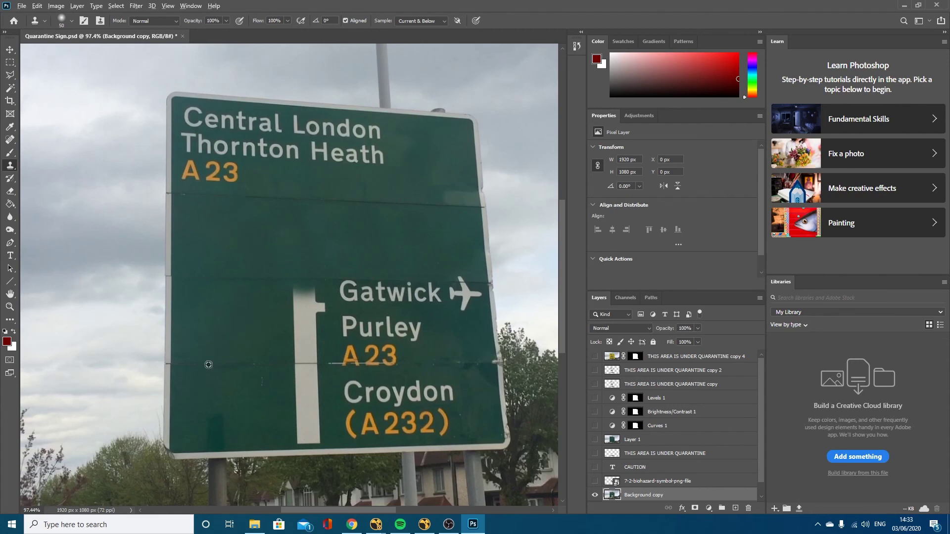
# Clone plain green over the middle of the arrow's stem, and dab around it with the Clone Stamp opacity at 23%
pyautogui.moveTo(290, 364)
pyautogui.mouseDown()
pyautogui.moveTo(304, 365)
pyautogui.moveTo(307, 322)
pyautogui.moveTo(288, 329)
pyautogui.mouseUp()
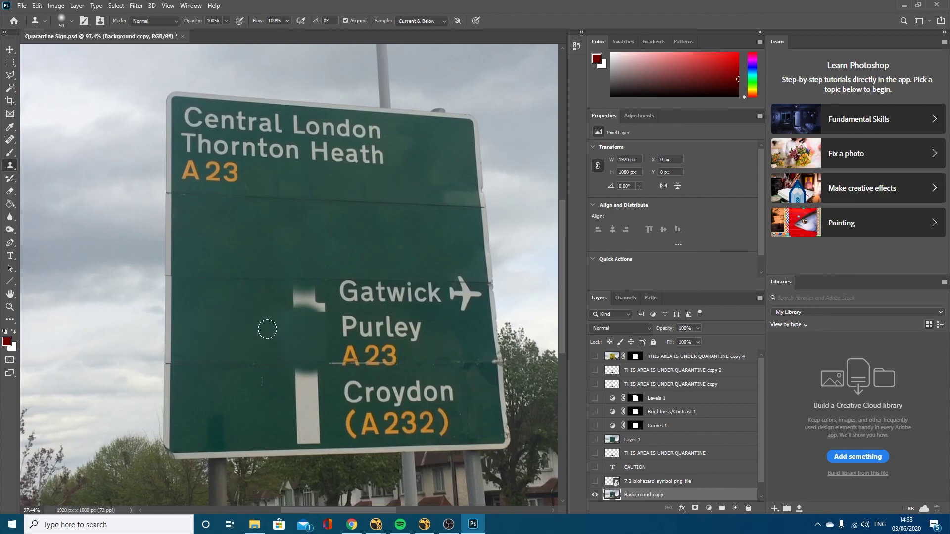
pyautogui.click(226, 20)
pyautogui.click(191, 31)
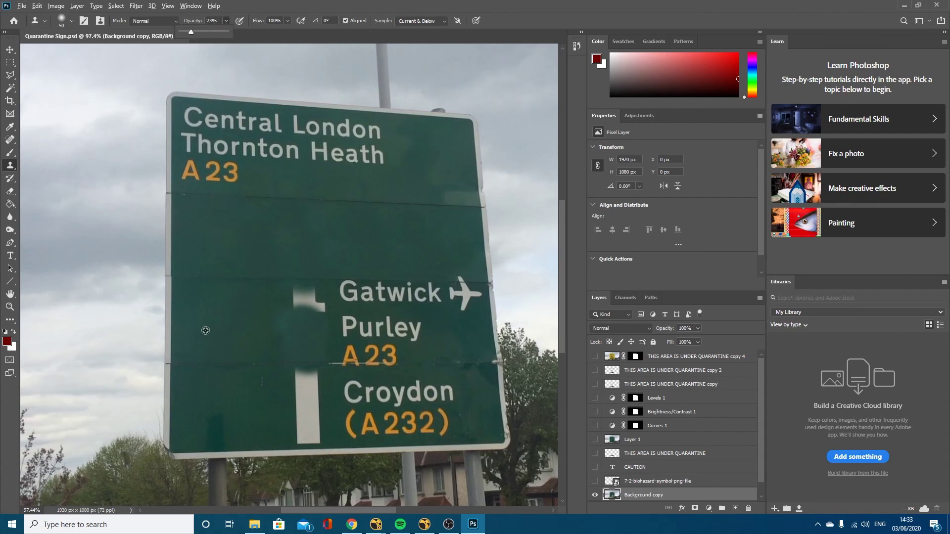
pyautogui.click(254, 232)
pyautogui.keyDown('alt'); pyautogui.click(253, 224); pyautogui.keyUp('alt')
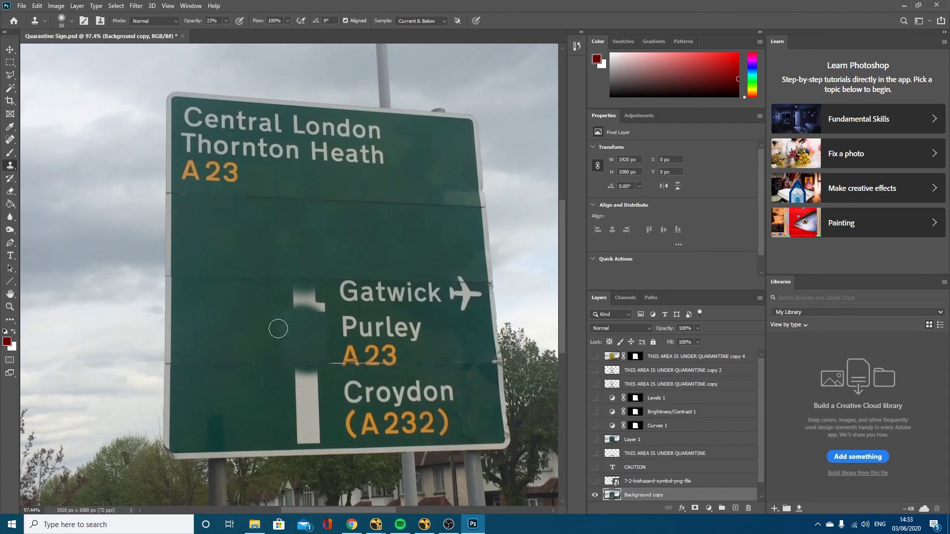
pyautogui.click(275, 314)
pyautogui.click(282, 351)
pyautogui.click(284, 350)
# Hide the Background copy and show the already cleaned sign on Layer 1, comparing it with the original
pyautogui.scroll(-1, 617, 489)
pyautogui.click(595, 481)
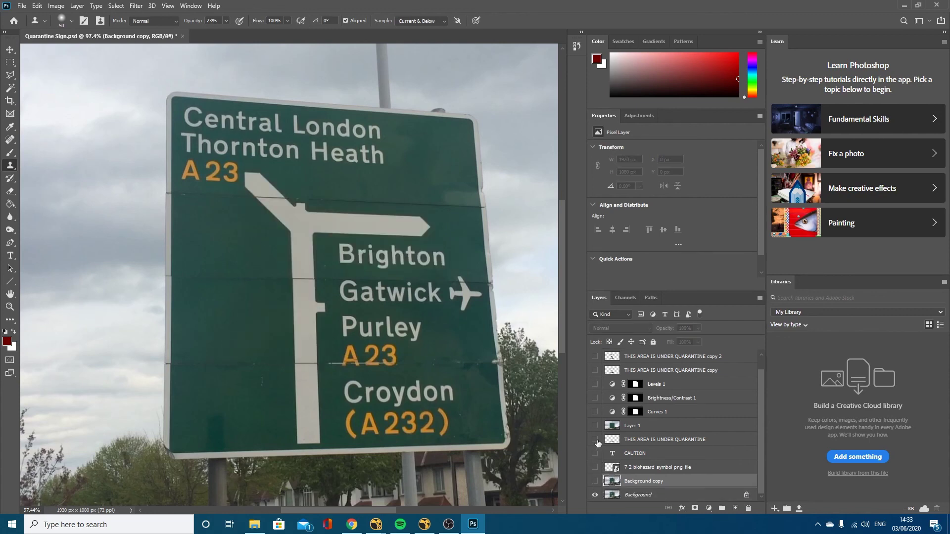
pyautogui.click(595, 426)
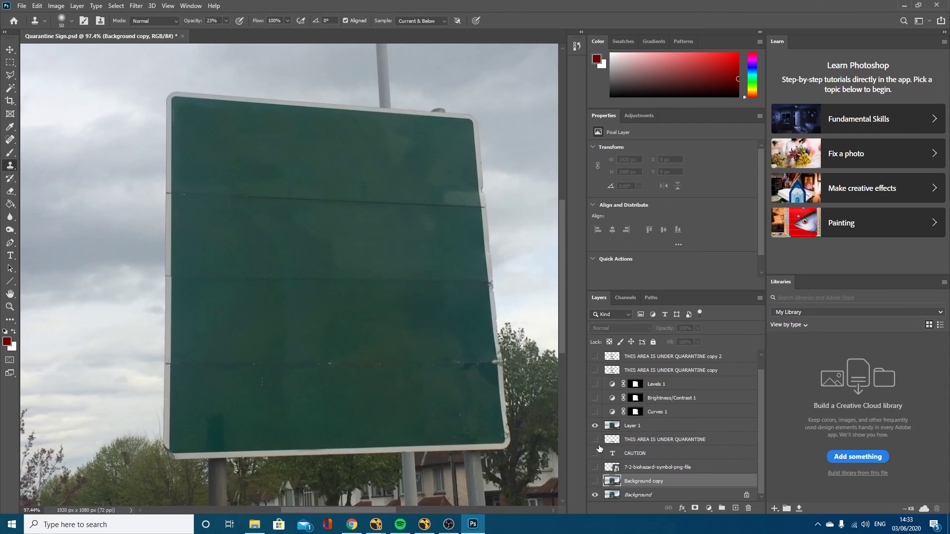
pyautogui.click(595, 425)
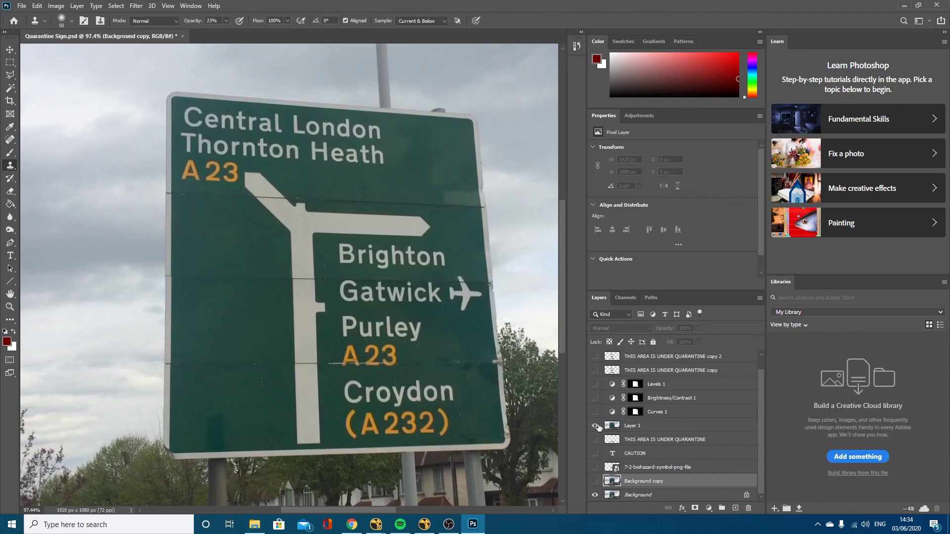
pyautogui.click(595, 425)
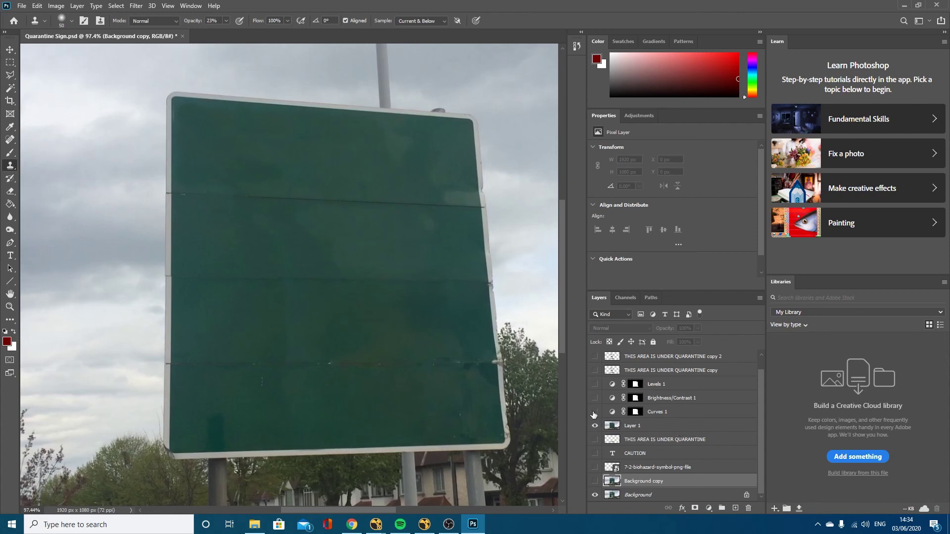
# Review the Curves 1 and Brightness/Contrast 1 settings and turn both adjustment layers on
pyautogui.click(614, 412)
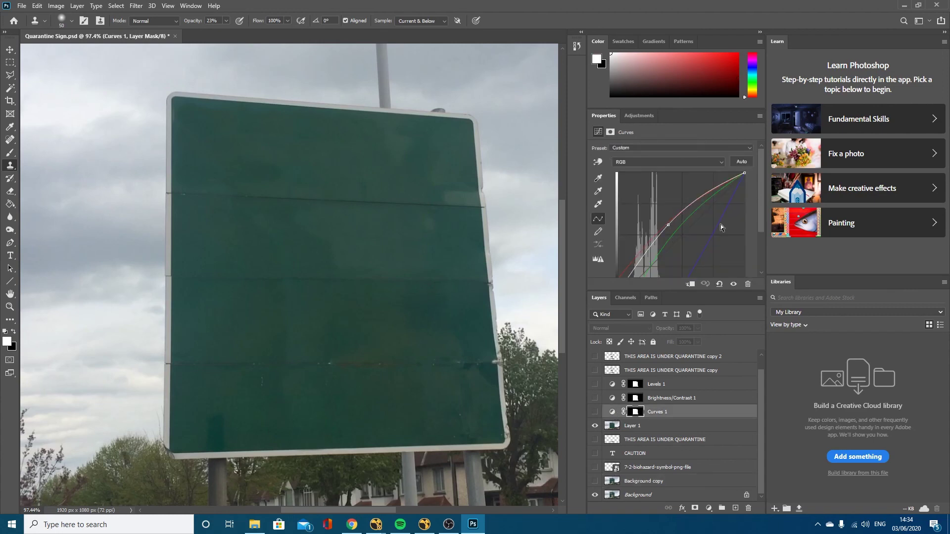
pyautogui.scroll(-2, 710, 242)
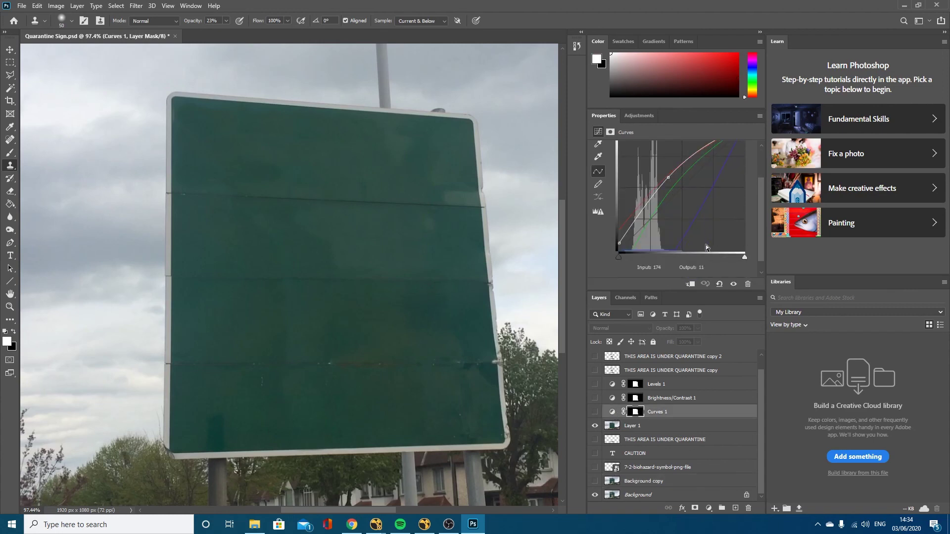
pyautogui.click(594, 412)
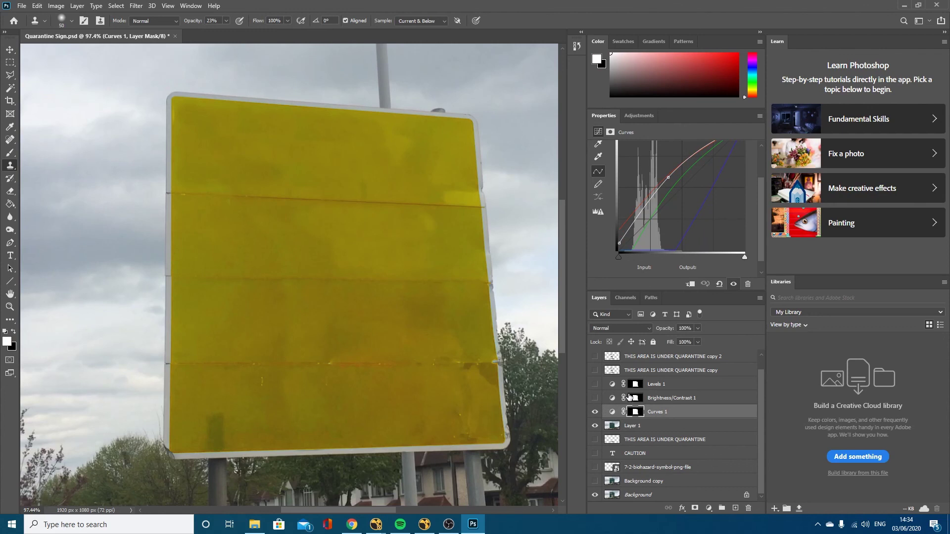
pyautogui.click(613, 399)
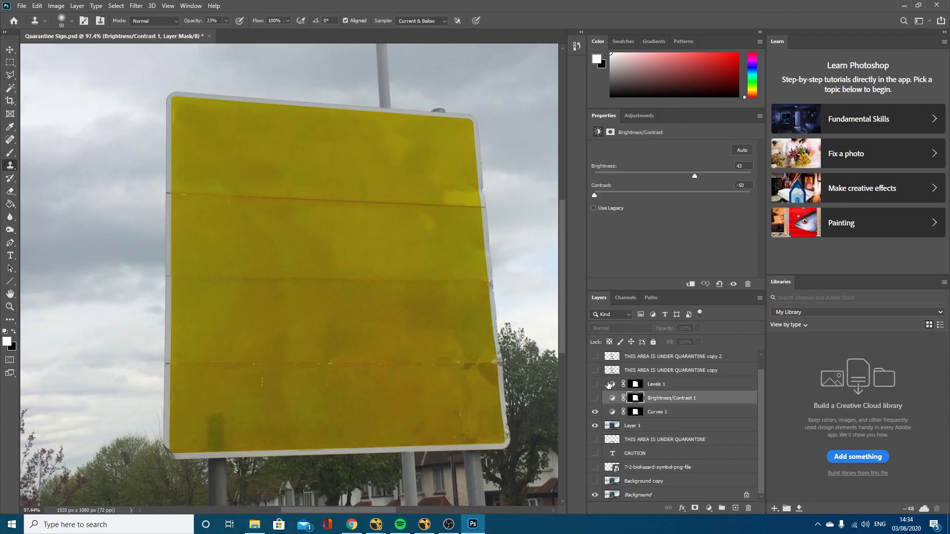
pyautogui.click(595, 399)
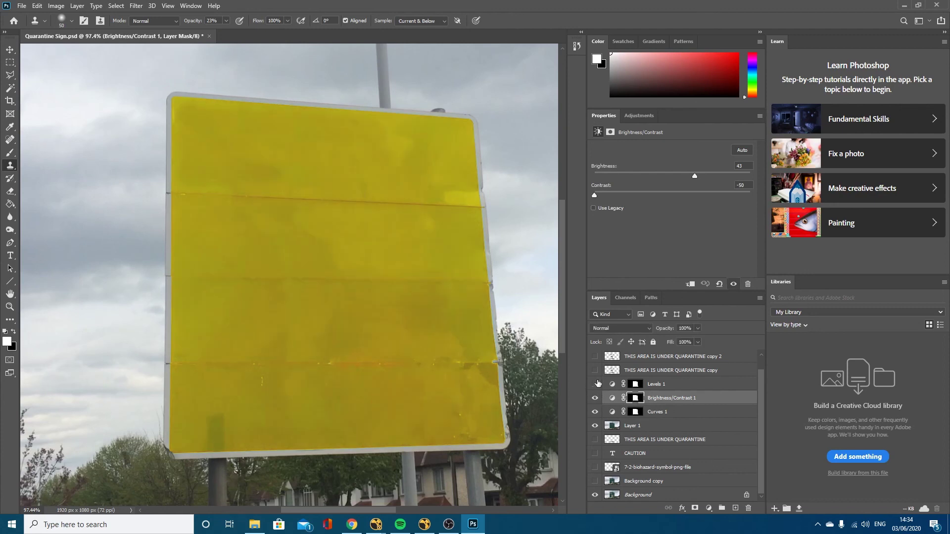
# Turn on the Levels 1 adjustment layer, review its settings and compare the sign with and without it
pyautogui.click(615, 385)
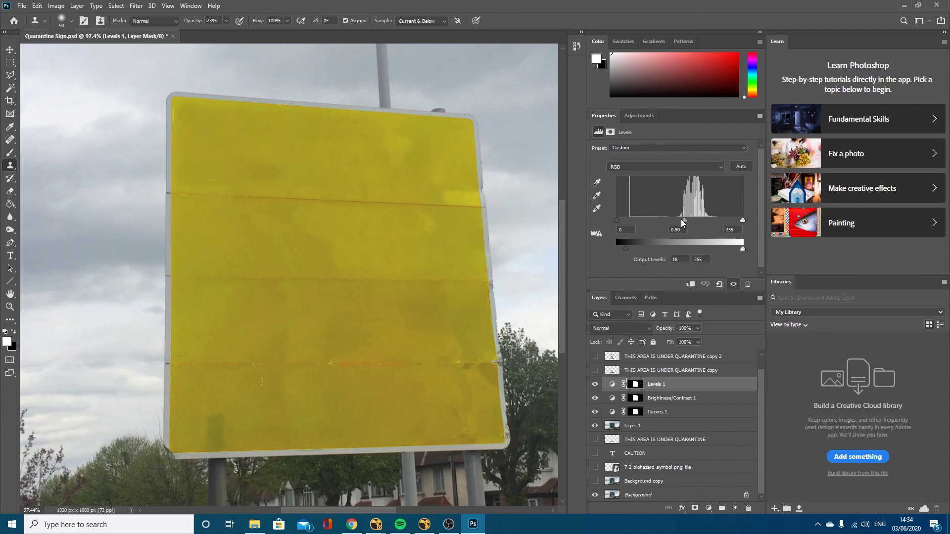
pyautogui.click(595, 385)
pyautogui.click(595, 385)
pyautogui.click(595, 384)
pyautogui.click(595, 384)
pyautogui.scroll(1, 612, 395)
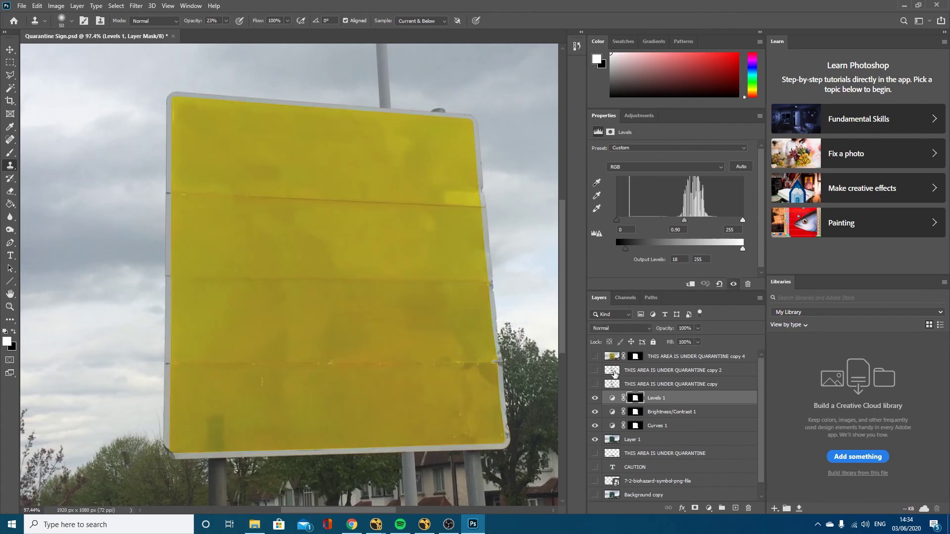
# Preview the merged lettering, check the separate CAUTION and THIS AREA IS UNDER QUARANTINE layers over the original sign, and restore the plain yellow sign
pyautogui.click(594, 384)
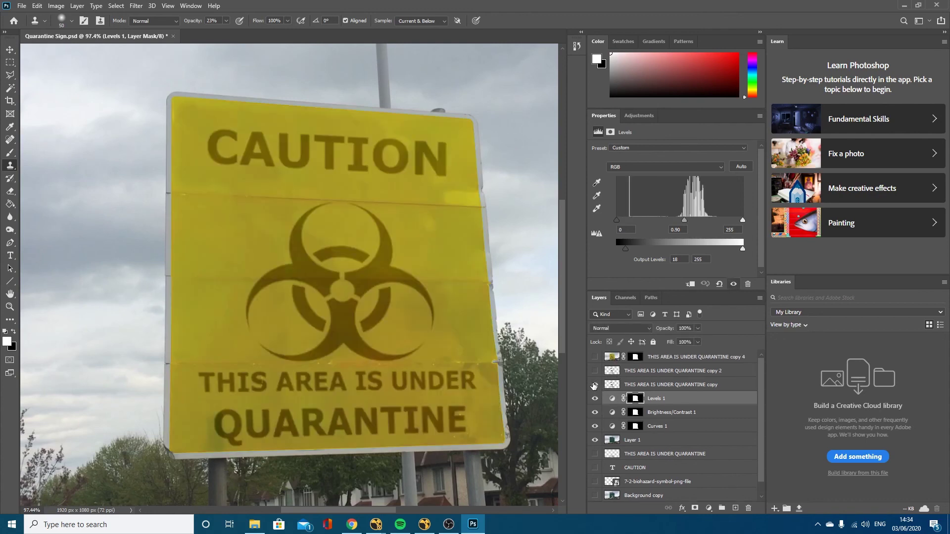
pyautogui.click(594, 384)
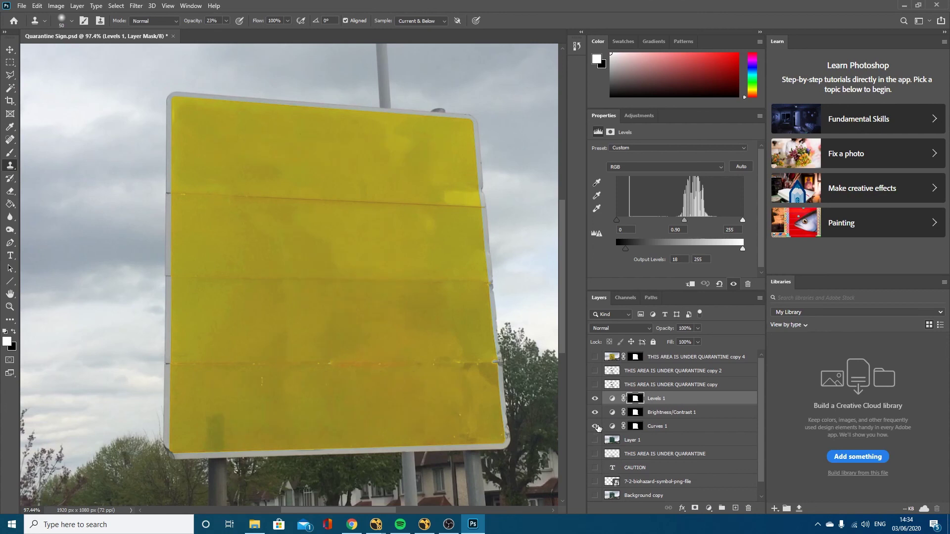
pyautogui.moveTo(598, 428); pyautogui.dragTo(598, 383)
pyautogui.click(594, 468)
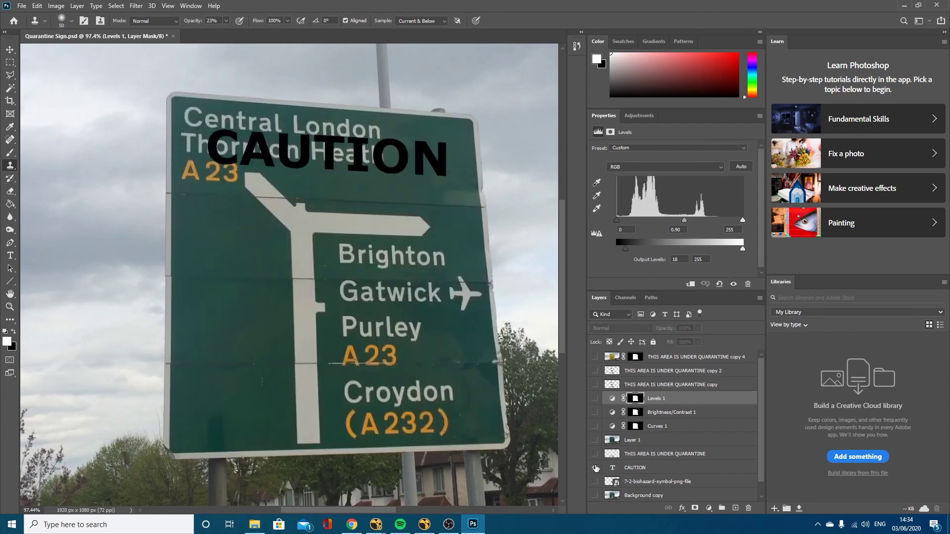
pyautogui.click(594, 454)
pyautogui.click(594, 454)
pyautogui.click(594, 468)
pyautogui.moveTo(595, 441); pyautogui.dragTo(628, 390)
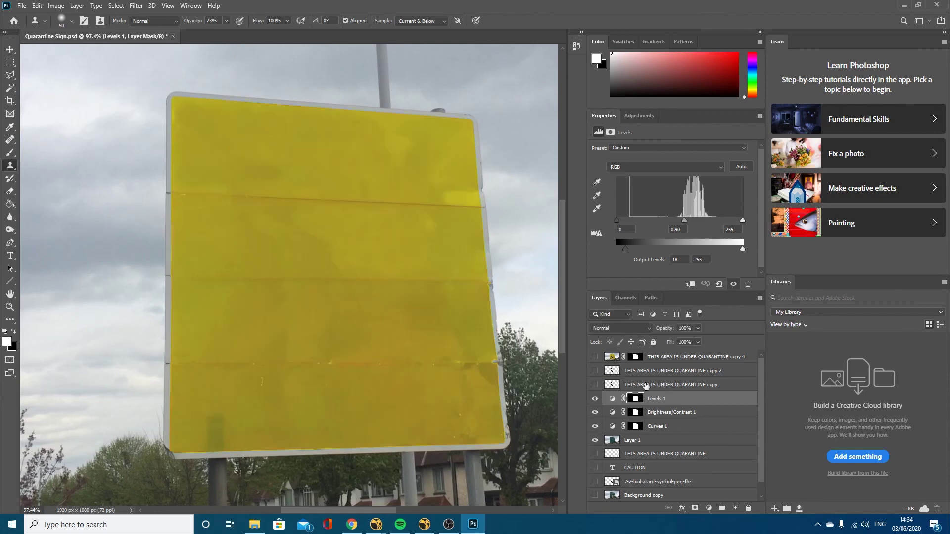
# Show the Soft Light layers THIS AREA IS UNDER QUARANTINE copy and copy 2 over the yellow sign
pyautogui.click(645, 387)
pyautogui.click(594, 385)
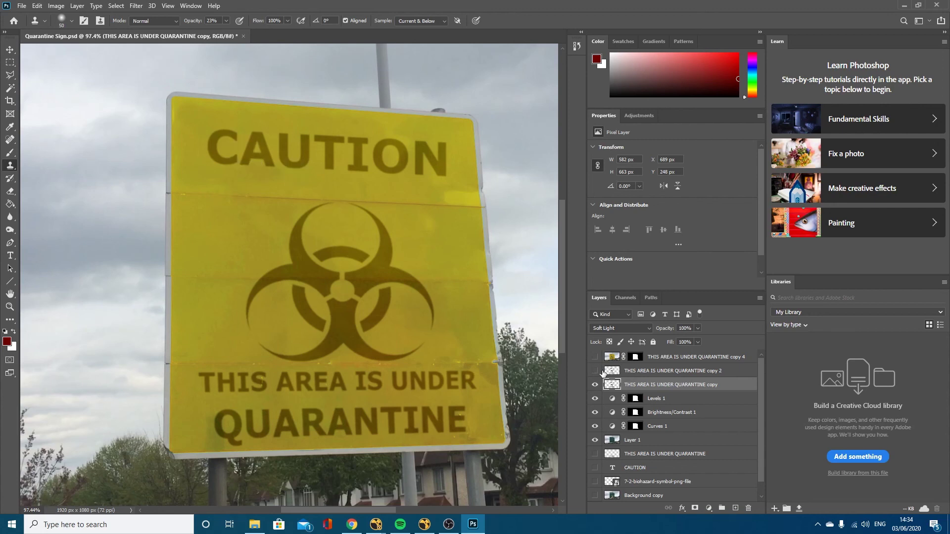
pyautogui.click(595, 370)
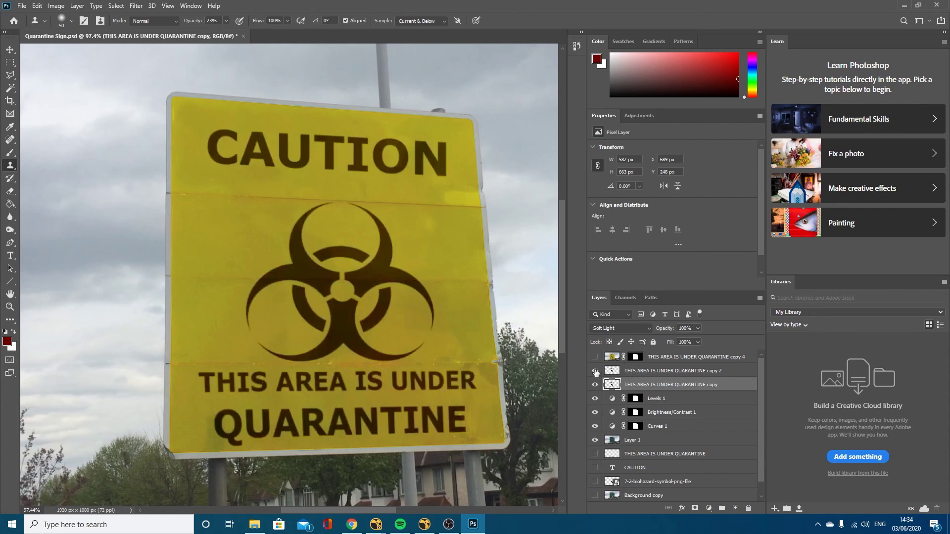
pyautogui.click(595, 371)
pyautogui.keyDown('alt'); pyautogui.scroll(-5, 414, 333); pyautogui.keyUp('alt')
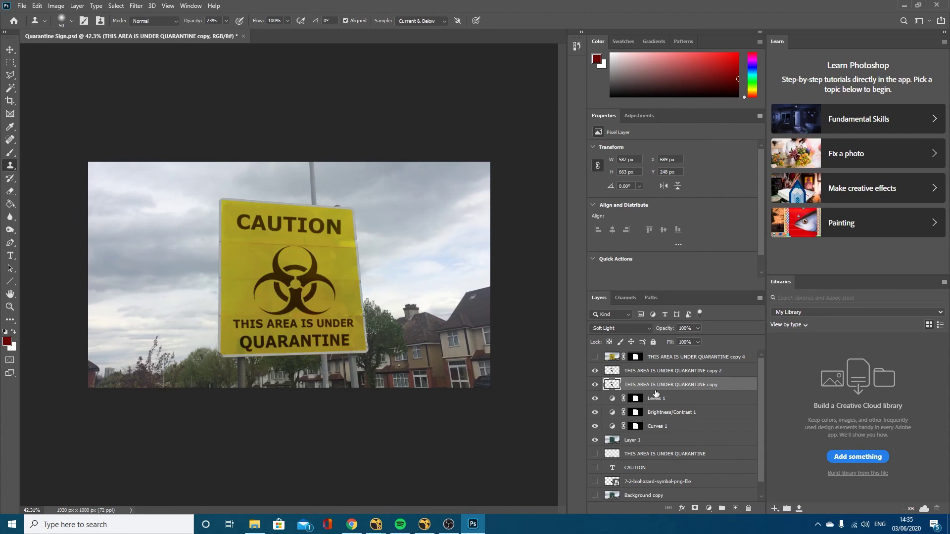
# Select everything from Layer 1 up to THIS AREA IS UNDER QUARANTINE copy 2 and stamp the visible artwork into a new merged layer
pyautogui.click(657, 440)
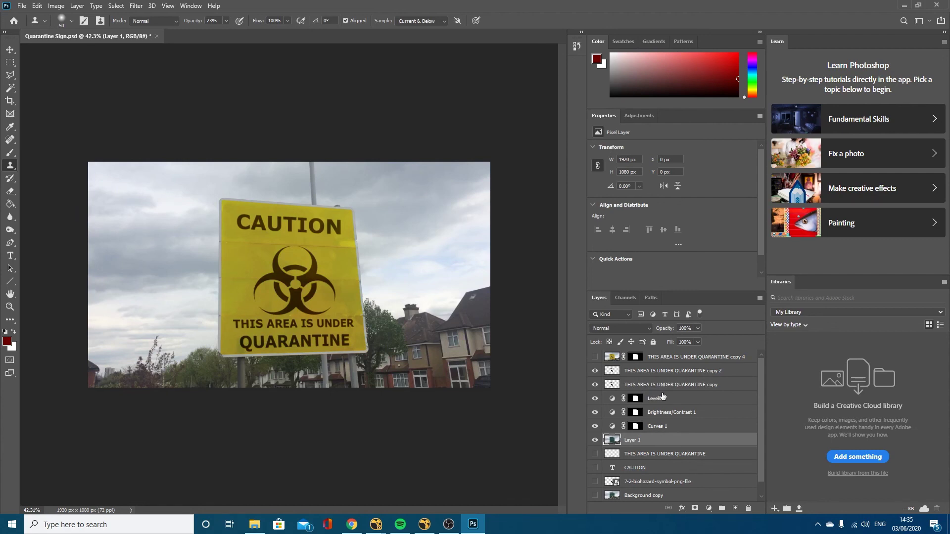
pyautogui.keyDown('shift'); pyautogui.click(659, 371); pyautogui.keyUp('shift')
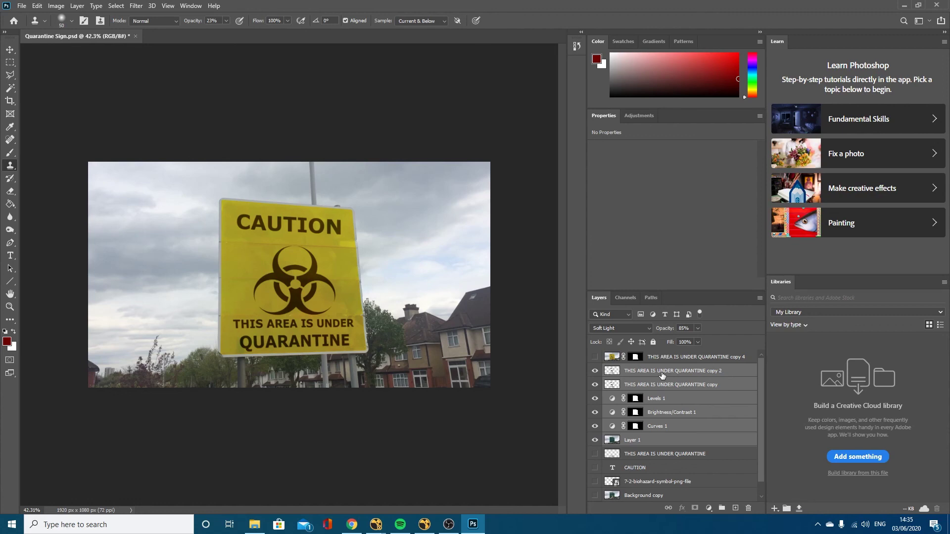
pyautogui.hotkey('ctrl', 'shift', 'alt', 'e')
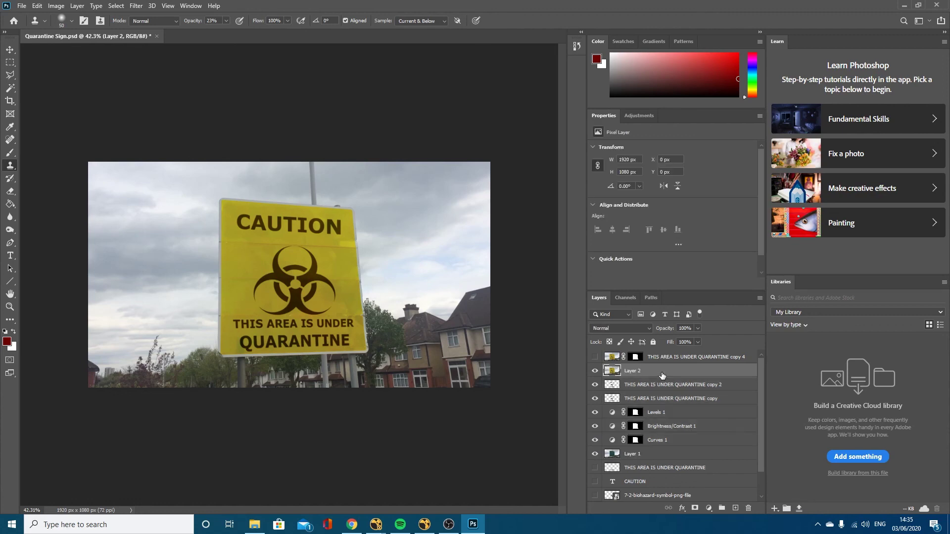
# Hide the lettering copies, adjustment layers, Layer 1 and Background, keeping only the merged Layer 2 shown
pyautogui.click(643, 385)
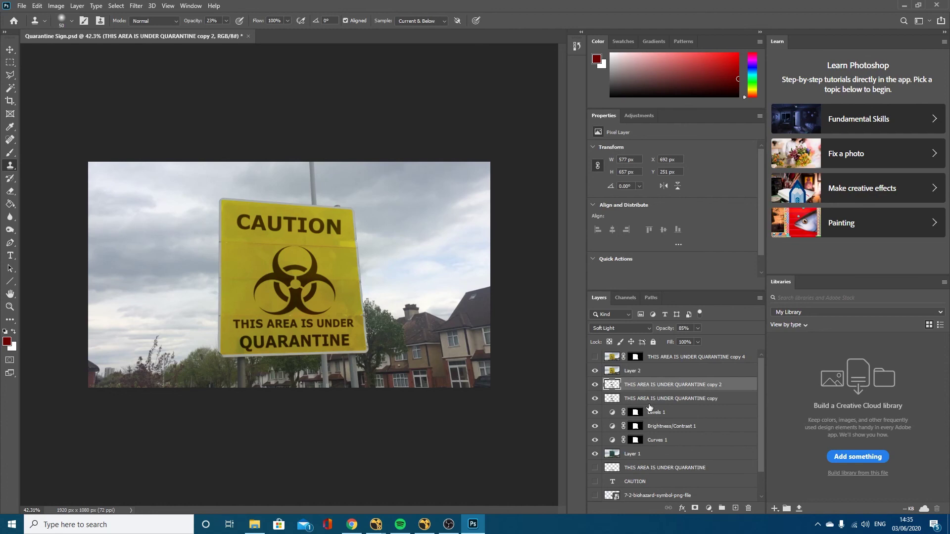
pyautogui.keyDown('shift'); pyautogui.click(650, 455); pyautogui.keyUp('shift')
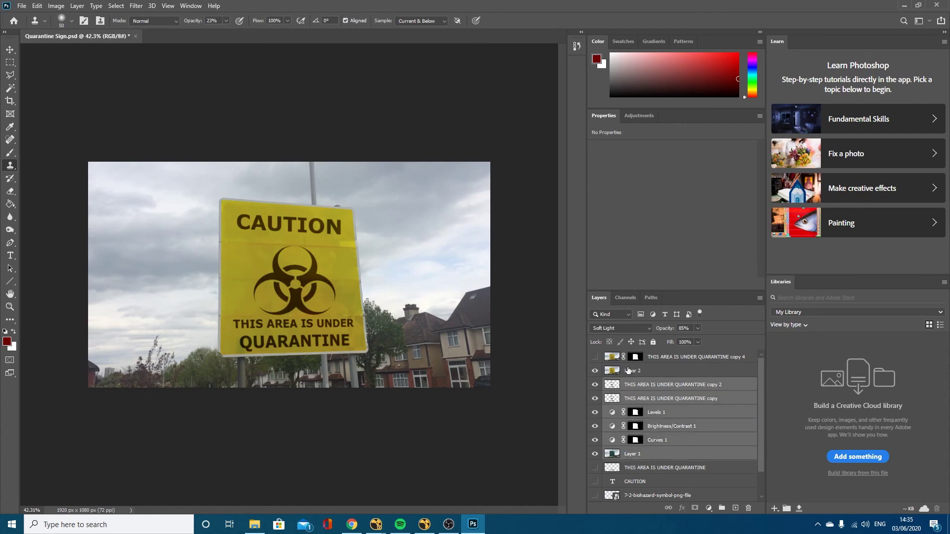
pyautogui.click(628, 371)
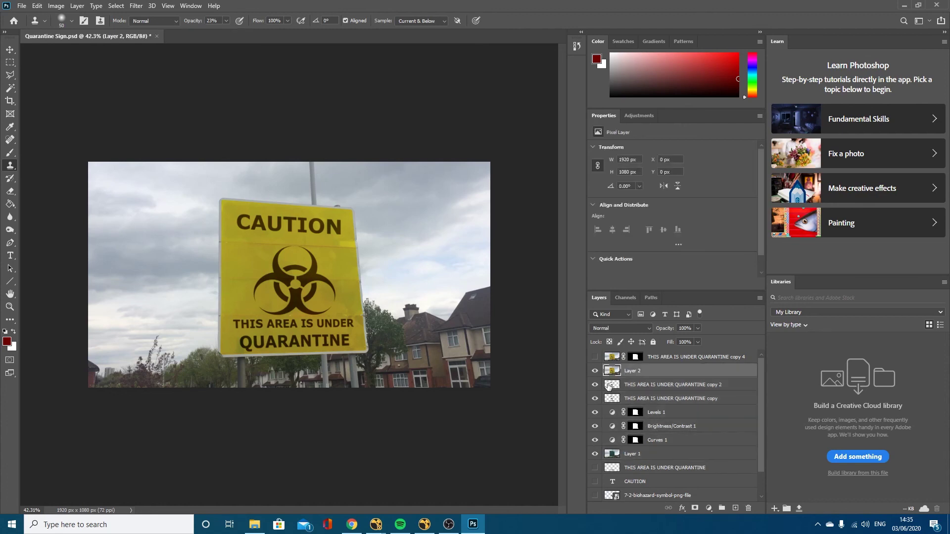
pyautogui.moveTo(595, 385); pyautogui.dragTo(594, 457)
pyautogui.click(594, 375)
pyautogui.click(594, 375)
pyautogui.click(595, 375)
pyautogui.click(594, 371)
pyautogui.scroll(-2, 616, 478)
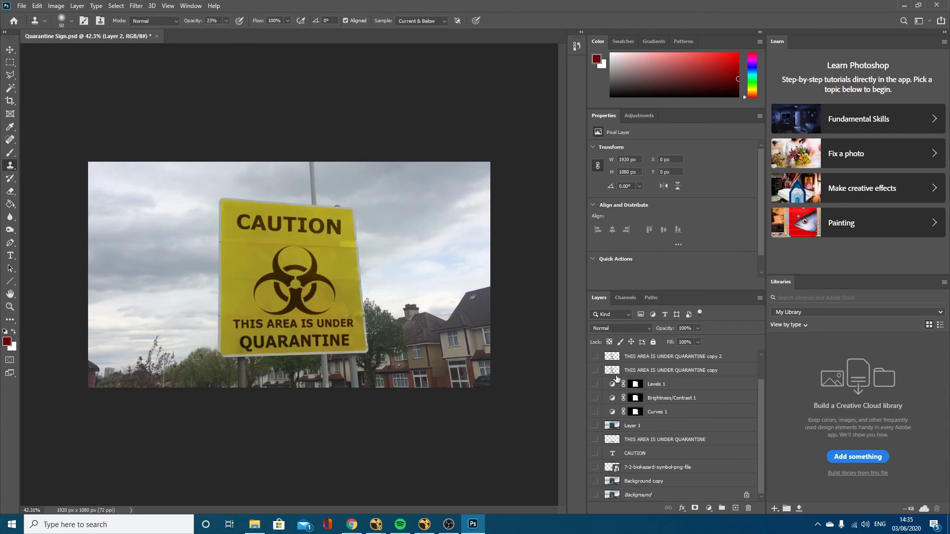
pyautogui.scroll(2, 607, 393)
# Start a Polygonal Lasso outline at the yellow sign face's upper-left corner and trace its top edge around the upper-right corner
pyautogui.press('v')
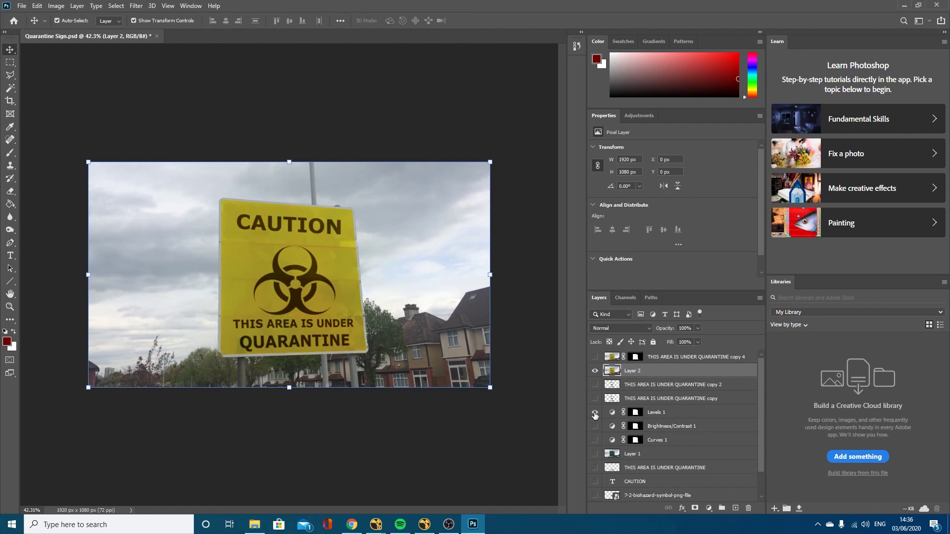
pyautogui.click(10, 75)
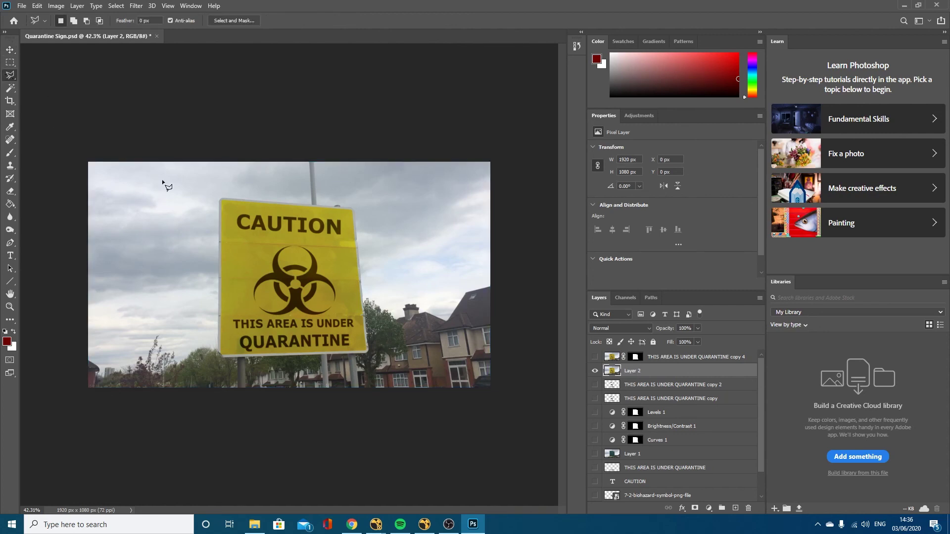
pyautogui.keyDown('alt'); pyautogui.scroll(10, 226, 207); pyautogui.keyUp('alt')
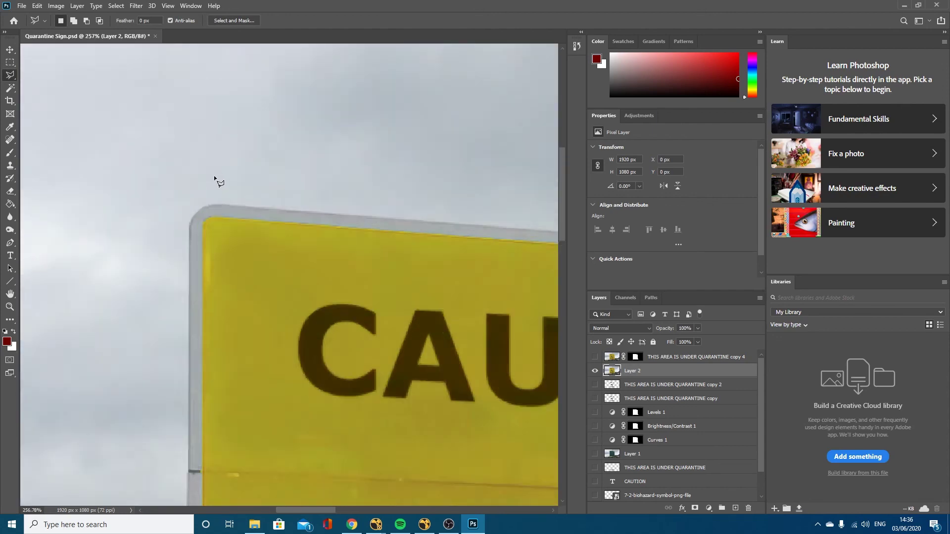
pyautogui.keyDown('alt'); pyautogui.scroll(3, 216, 200); pyautogui.keyUp('alt')
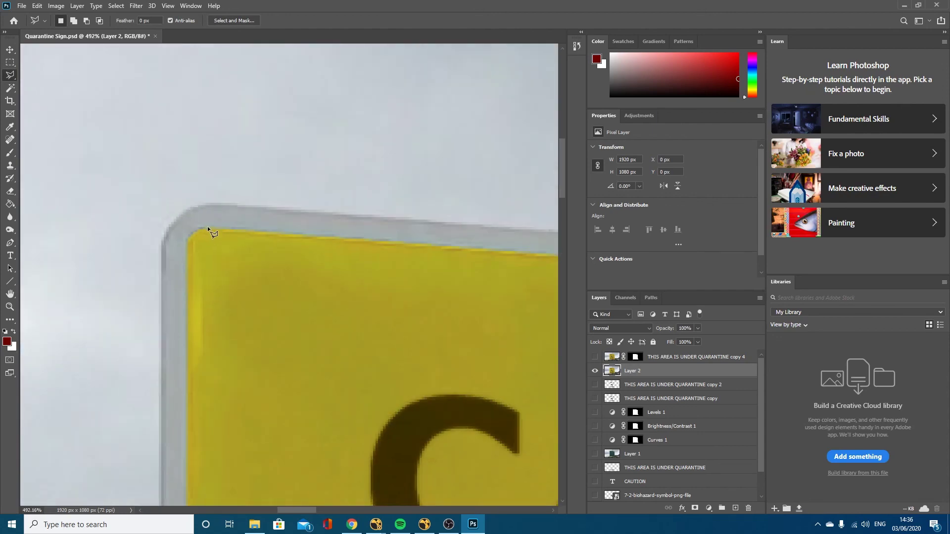
pyautogui.click(208, 229)
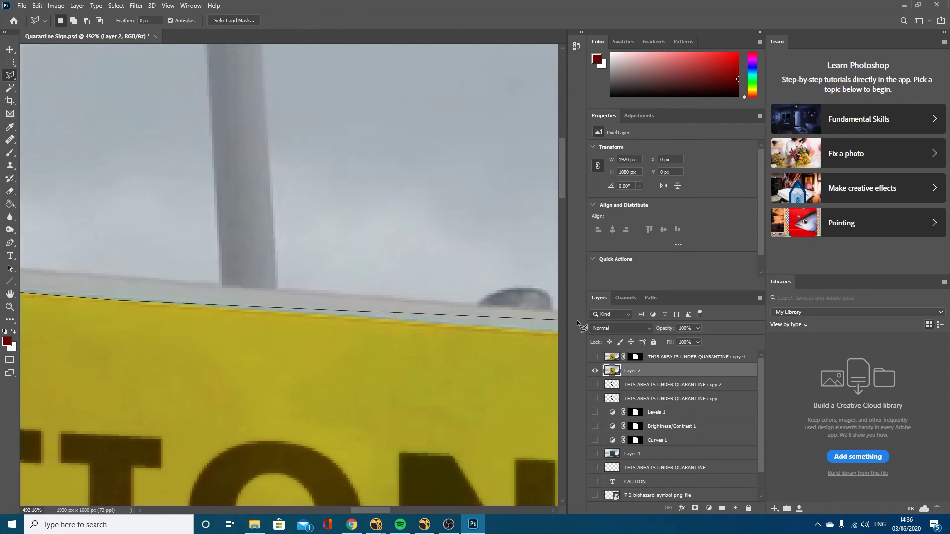
pyautogui.click(471, 341)
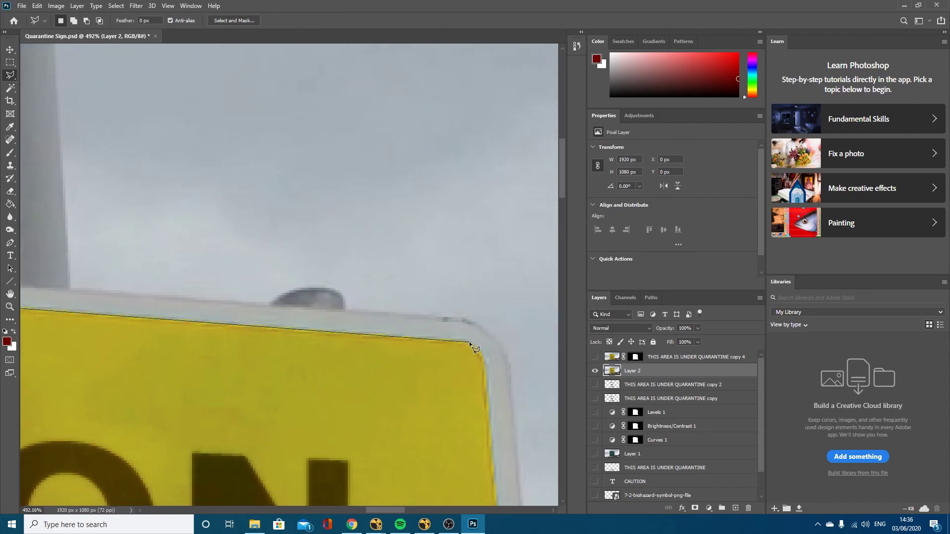
pyautogui.click(482, 352)
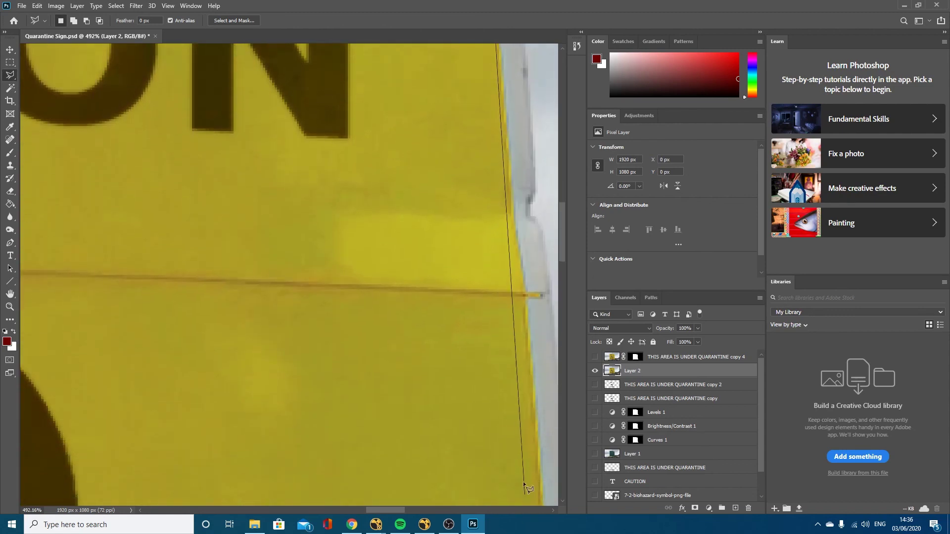
# Continue the lasso outline down the yellow face's right edge and around its lower-right corner
pyautogui.click(516, 211)
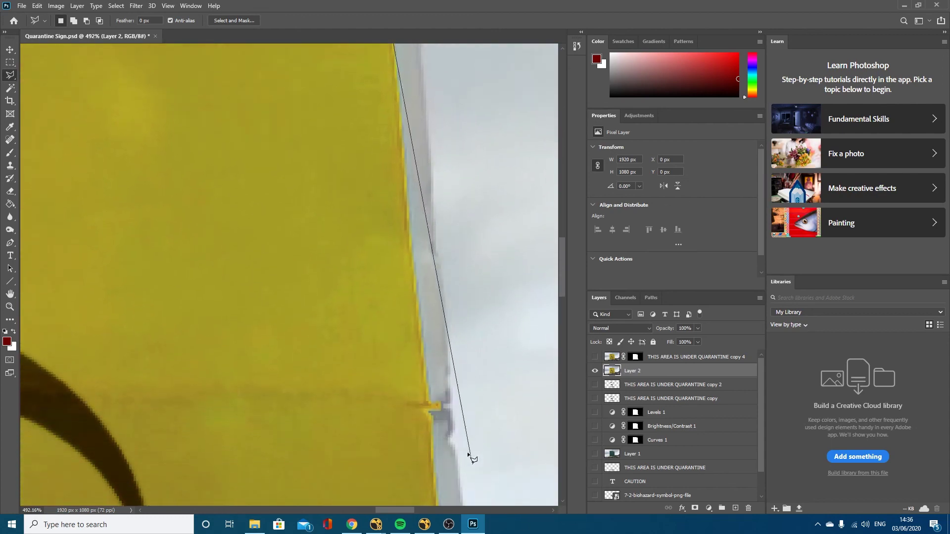
pyautogui.click(429, 401)
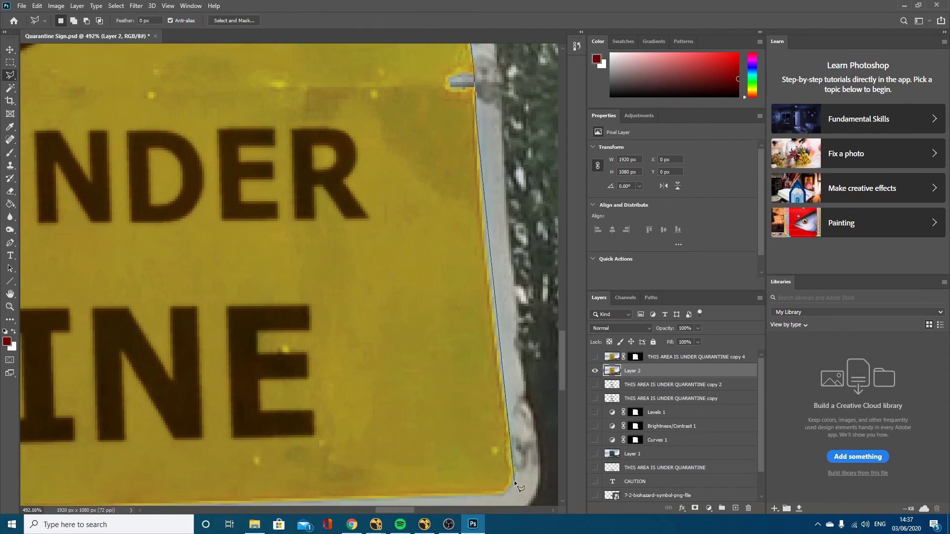
pyautogui.click(514, 482)
pyautogui.click(508, 495)
pyautogui.hotkey('ctrl', '-')
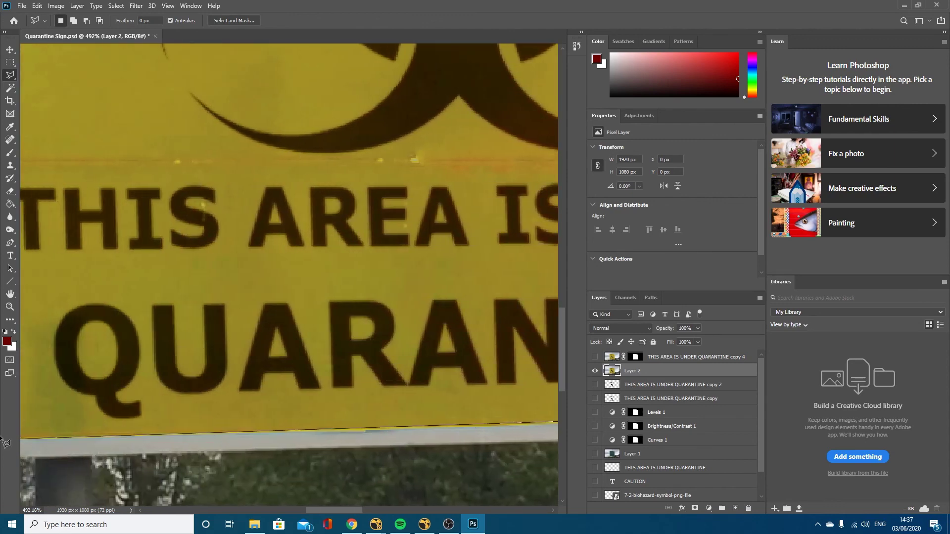
# Close the lasso outline along the face's bottom and left edges and mask Layer 2 with the resulting selection
pyautogui.click(86, 446)
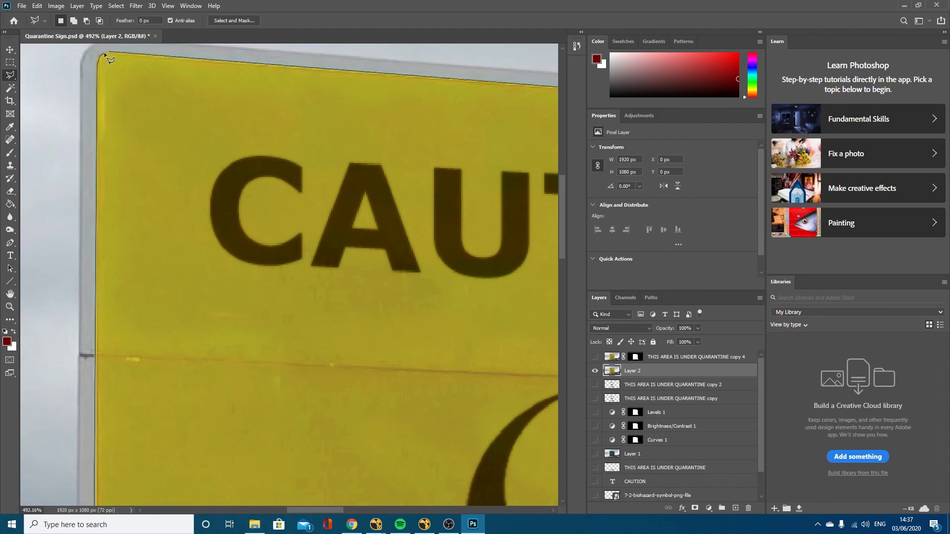
pyautogui.doubleClick(110, 59)
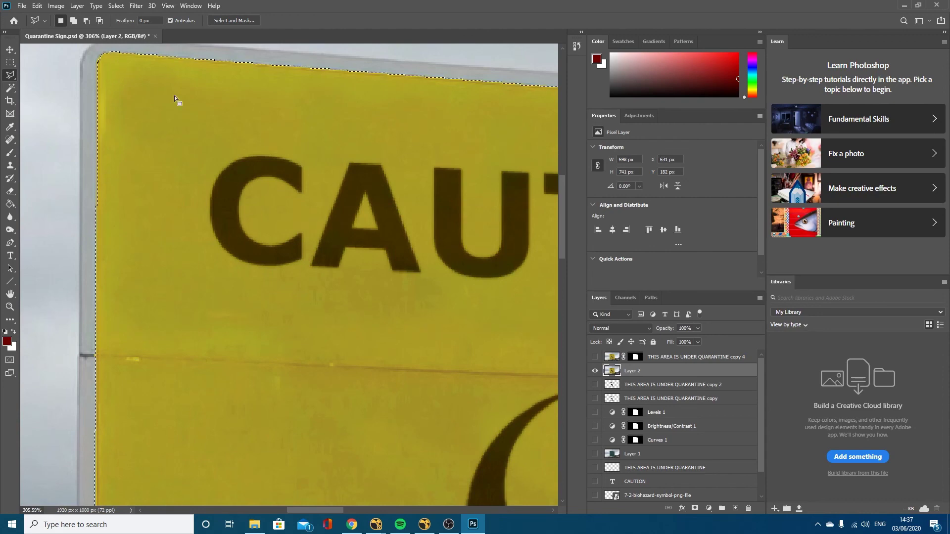
pyautogui.keyDown('alt'); pyautogui.scroll(-15, 178, 98); pyautogui.keyUp('alt')
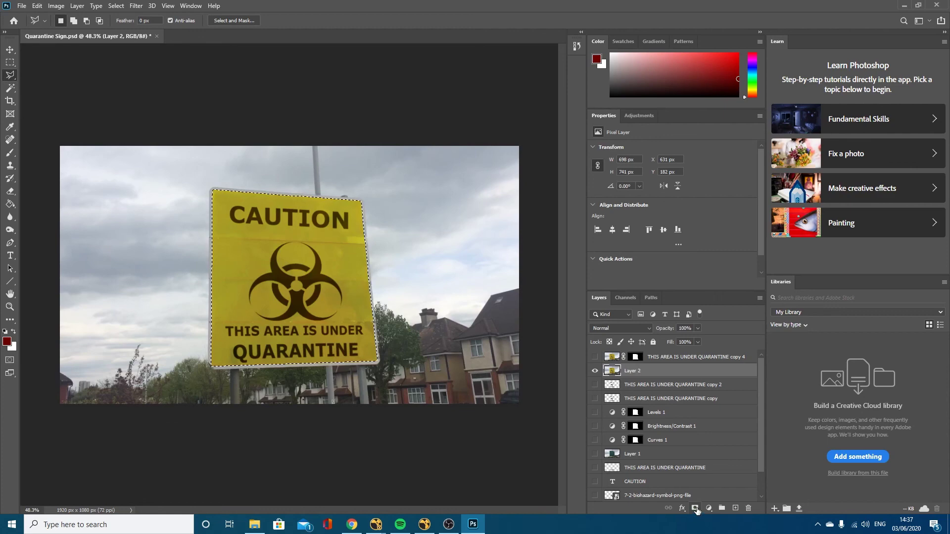
pyautogui.click(695, 509)
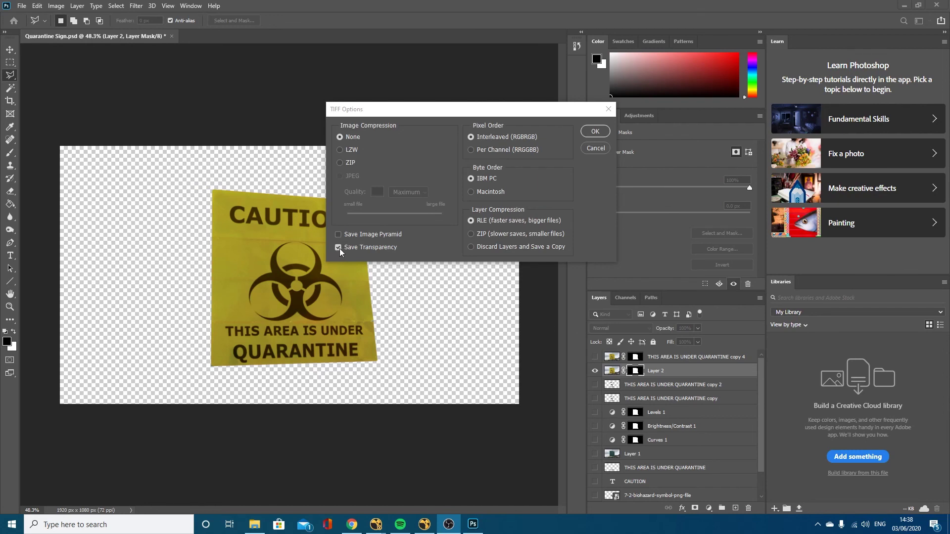
# Choose Discard Layers and Save a Copy as the TIFF layer compression, and cancel the save
pyautogui.click(475, 246)
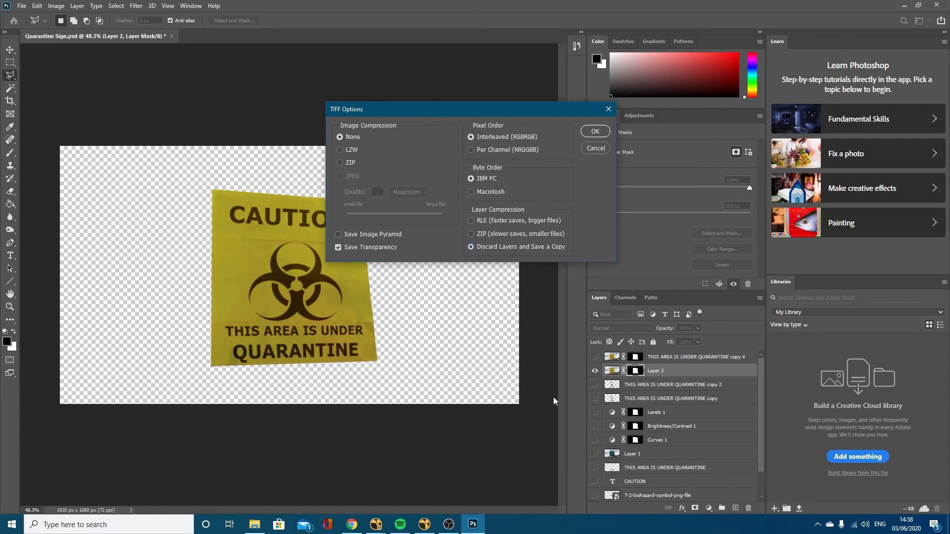
pyautogui.click(593, 149)
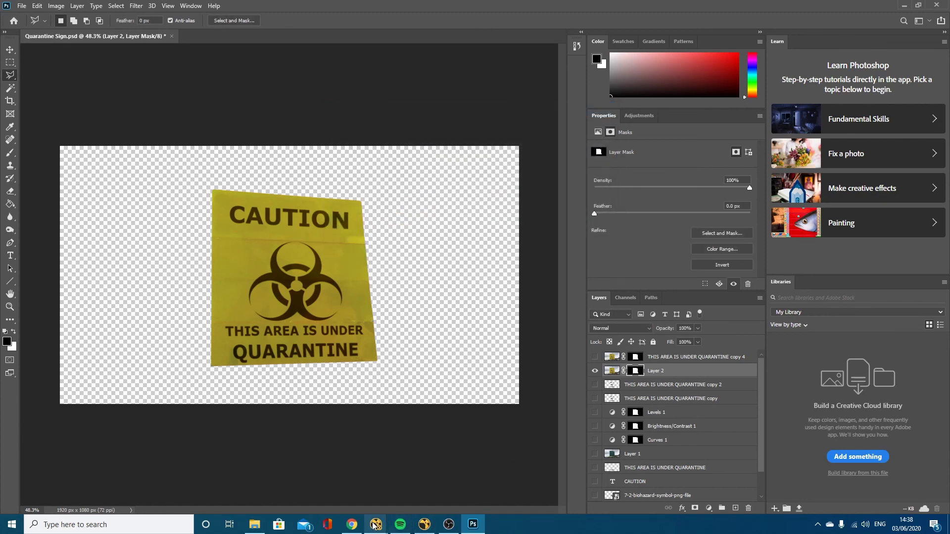
# Switch to Nuke and paste a copy of the Quarantine Sign Read3 node beside the Read4 footage node
pyautogui.moveTo(376, 524)
pyautogui.click(408, 470)
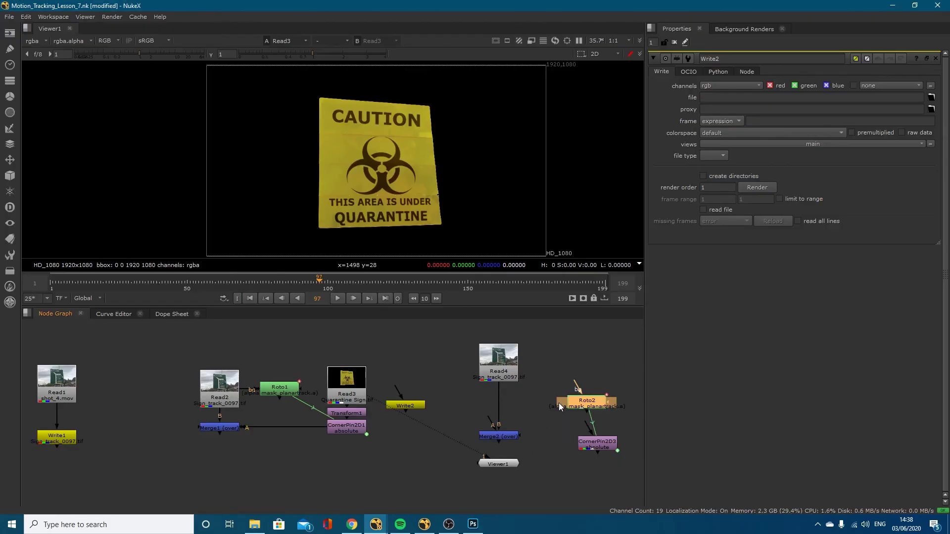
pyautogui.moveTo(590, 405); pyautogui.dragTo(617, 401)
pyautogui.click(356, 382)
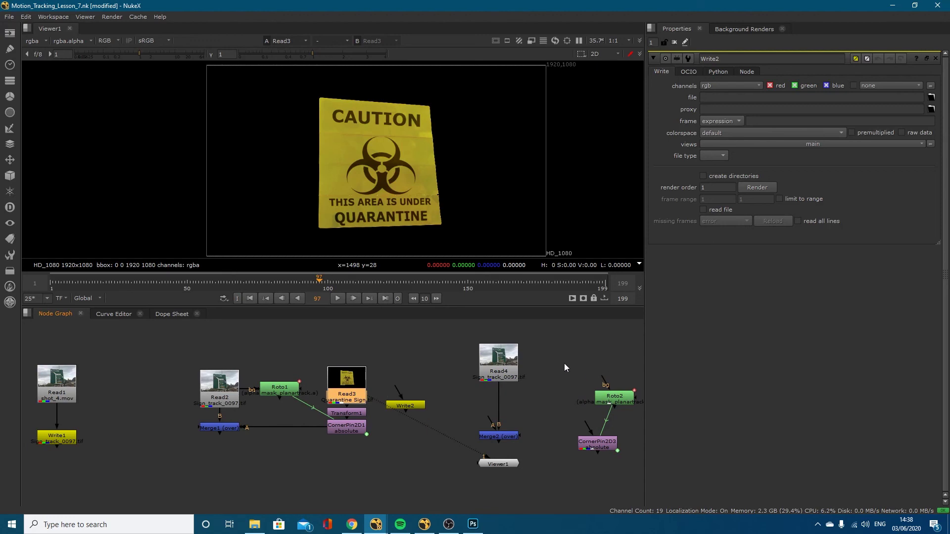
pyautogui.hotkey('ctrl', 'v')
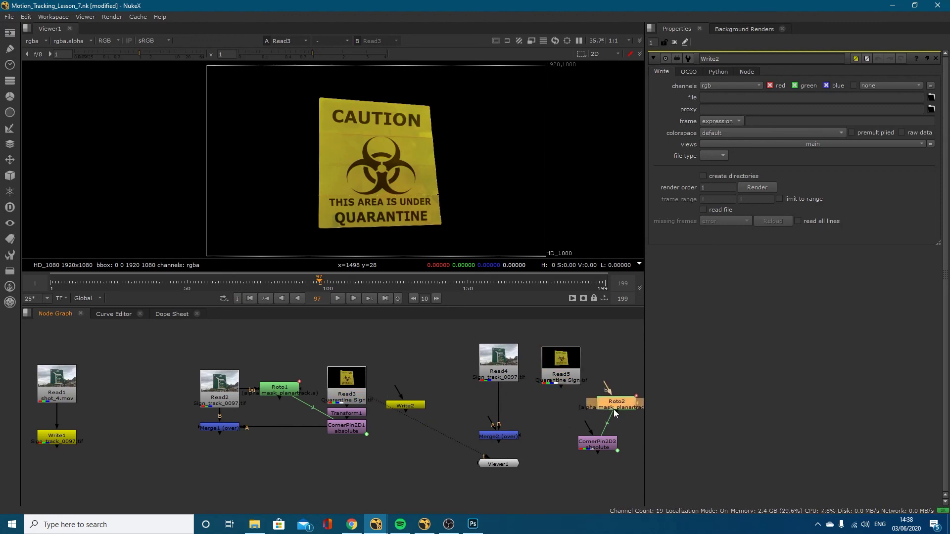
# Connect the copied sign through CornerPin2D3 to Merge2's A input, with Roto2 placed below, and view Merge2 over the footage
pyautogui.moveTo(613, 409); pyautogui.dragTo(579, 494)
pyautogui.moveTo(599, 441)
pyautogui.mouseDown()
pyautogui.moveTo(572, 439)
pyautogui.moveTo(567, 367)
pyautogui.moveTo(598, 376)
pyautogui.moveTo(595, 439)
pyautogui.mouseUp()
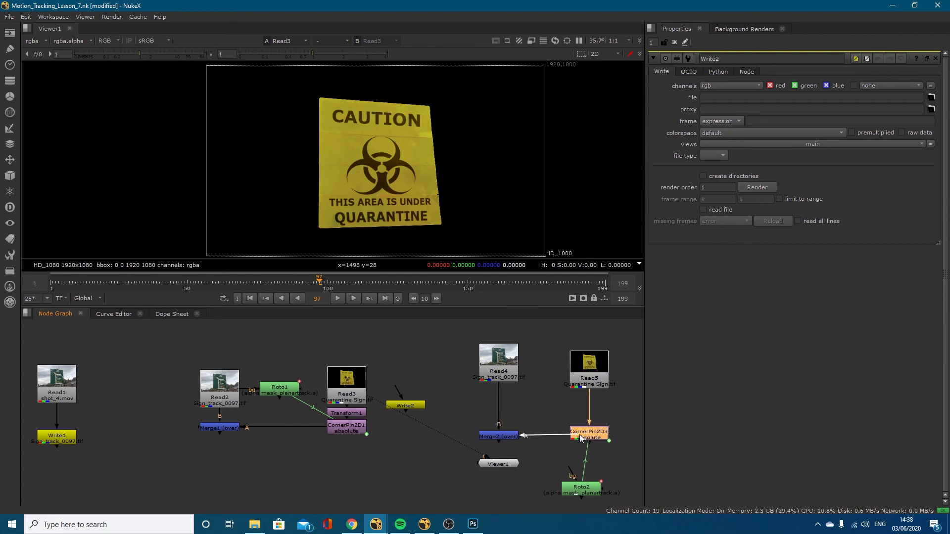
pyautogui.moveTo(521, 435); pyautogui.dragTo(587, 435)
pyautogui.click(497, 437)
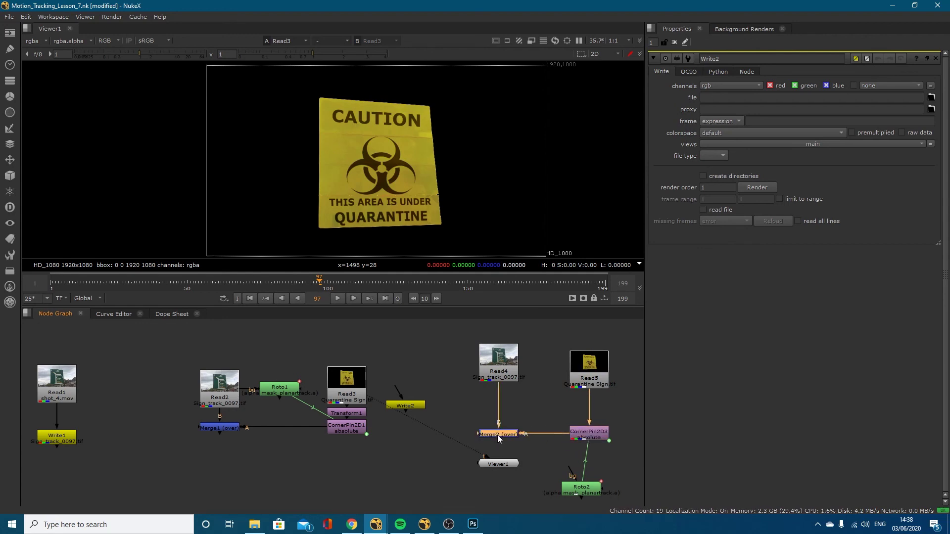
pyautogui.press('1')
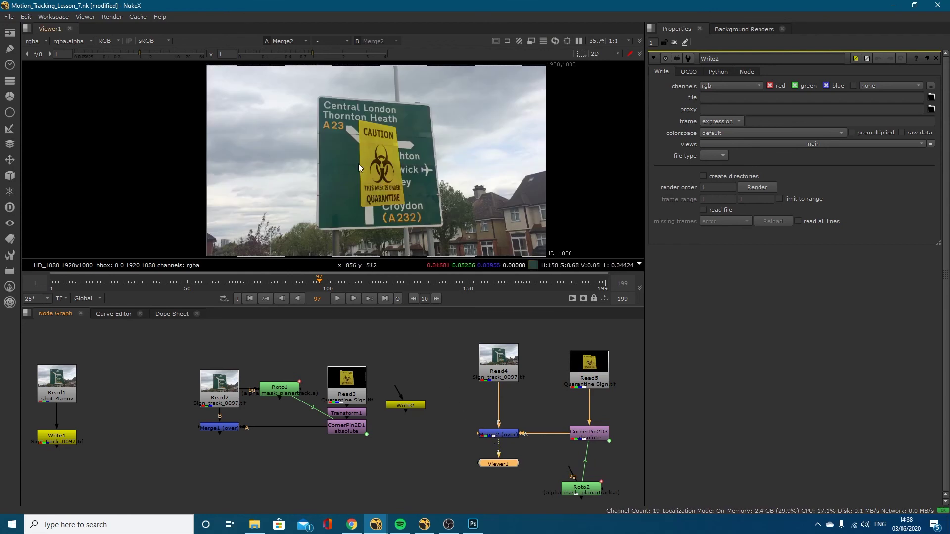
pyautogui.moveTo(303, 283); pyautogui.dragTo(320, 299)
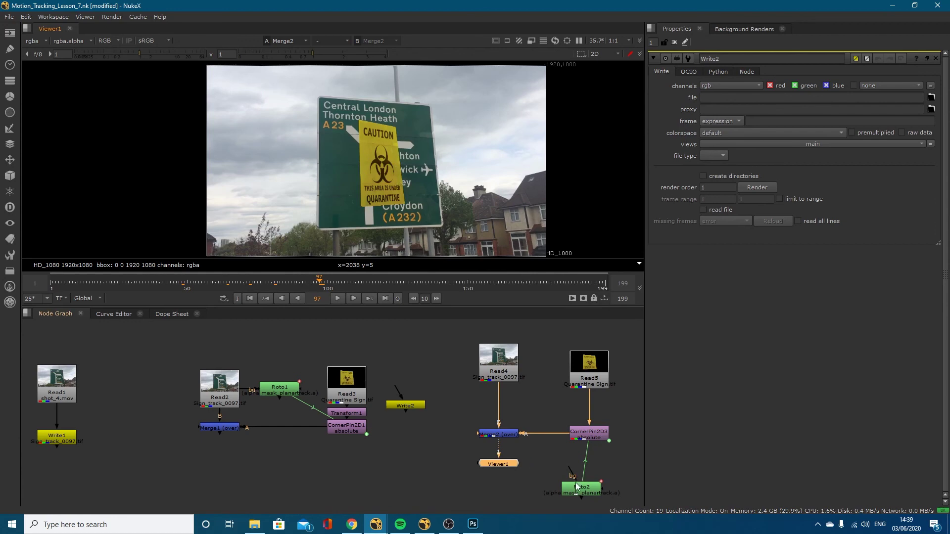
# Export a CornerPin2D (relative) node from PlanarTrackLayer1 in Roto2's tracking settings
pyautogui.doubleClick(580, 488)
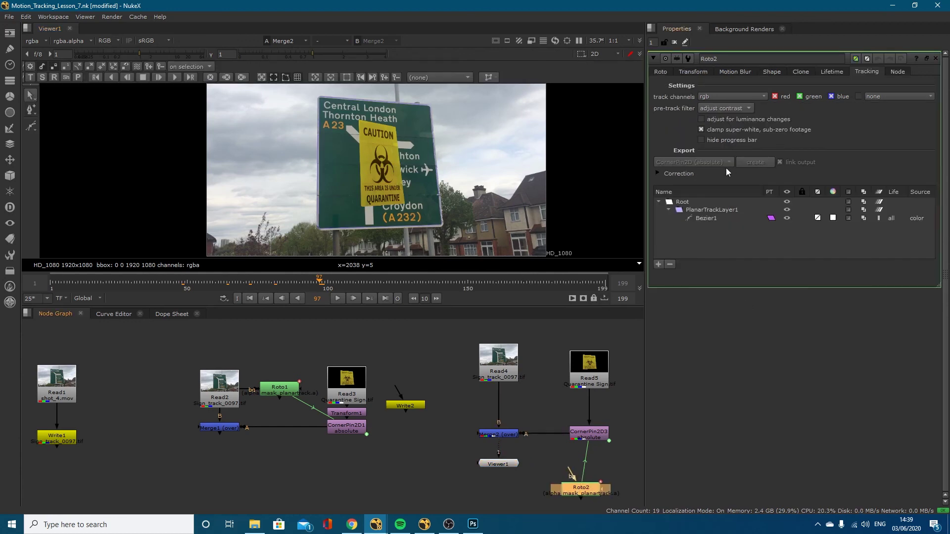
pyautogui.click(707, 209)
pyautogui.click(716, 164)
pyautogui.click(710, 151)
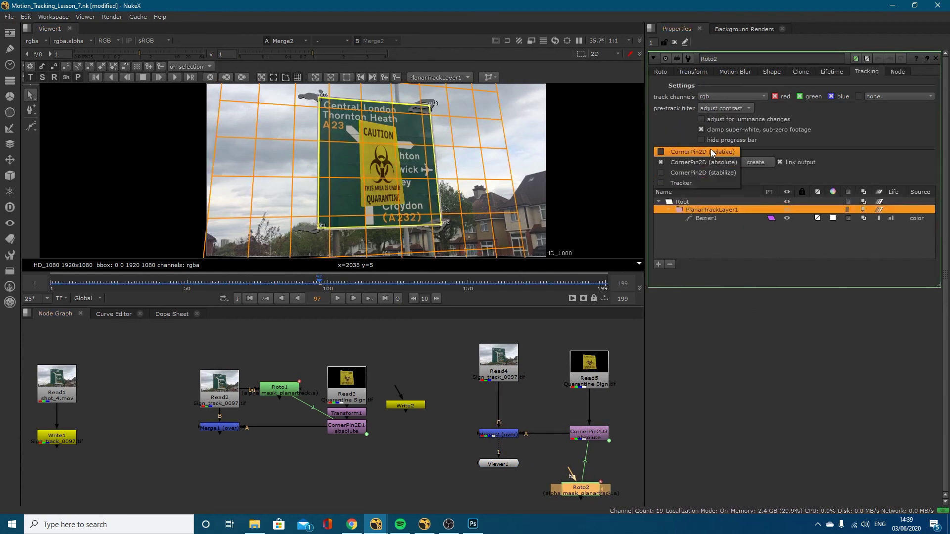
pyautogui.click(752, 162)
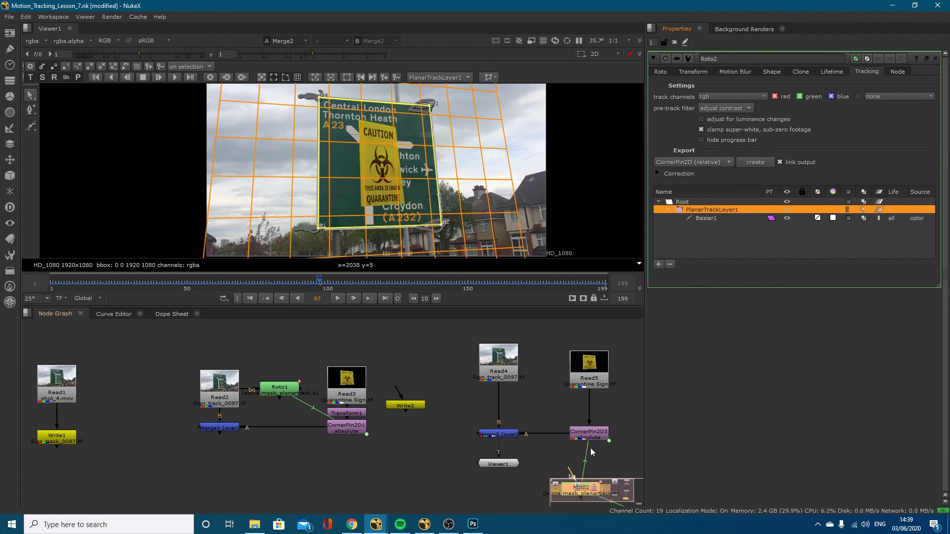
# Wire Read5 through the new relative corner pin into Merge2's A input and check the sign at several frames
pyautogui.moveTo(589, 447); pyautogui.dragTo(508, 397, button='middle')
pyautogui.moveTo(597, 479); pyautogui.dragTo(524, 328)
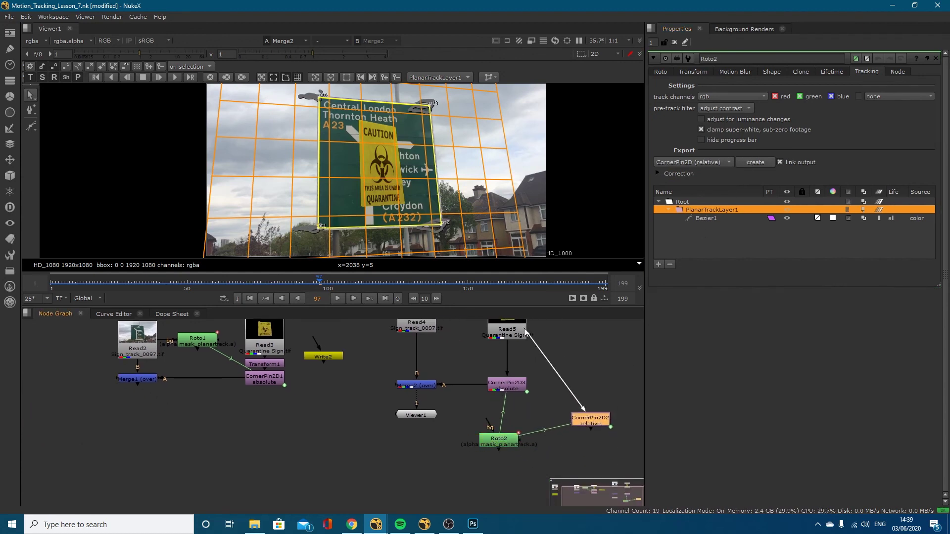
pyautogui.moveTo(483, 385); pyautogui.dragTo(582, 424)
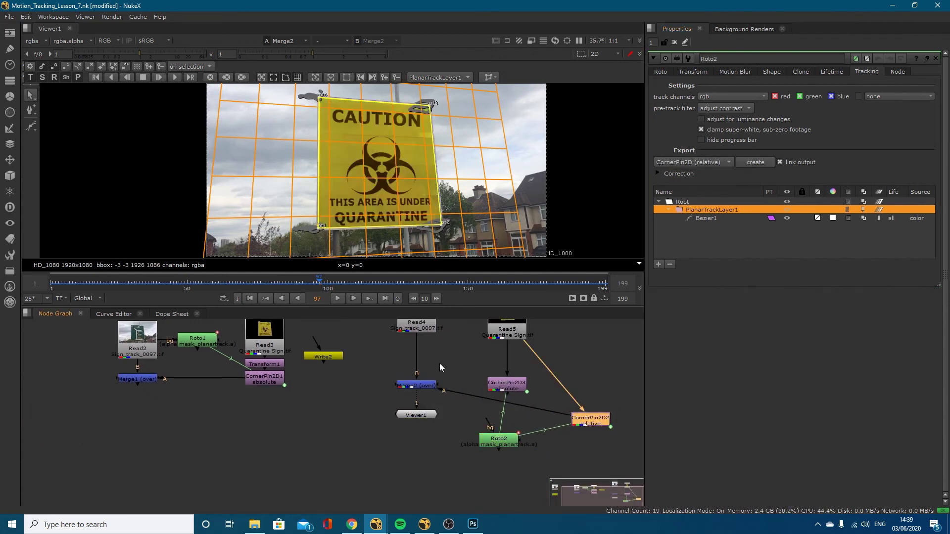
pyautogui.click(403, 283)
pyautogui.moveTo(258, 284); pyautogui.dragTo(309, 283)
pyautogui.click(317, 285)
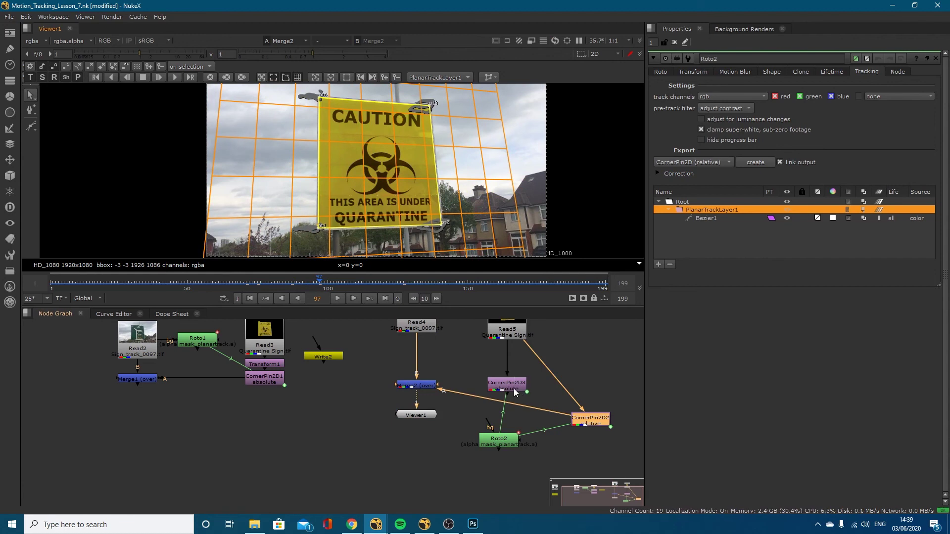
# Check the tracked sign at frames 189 and 70 with all node properties closed, and delete the relative corner pin CornerPin2D2
pyautogui.moveTo(511, 389); pyautogui.dragTo(512, 377)
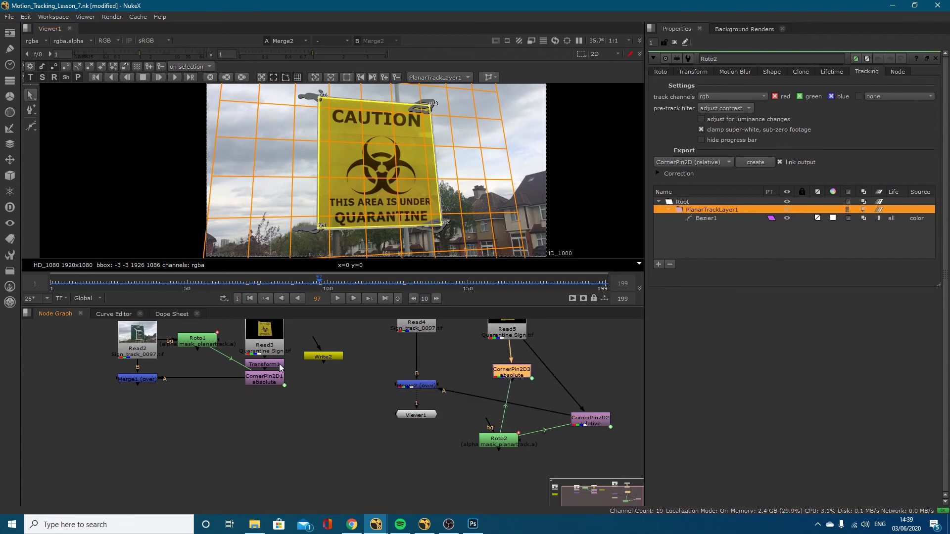
pyautogui.click(590, 419)
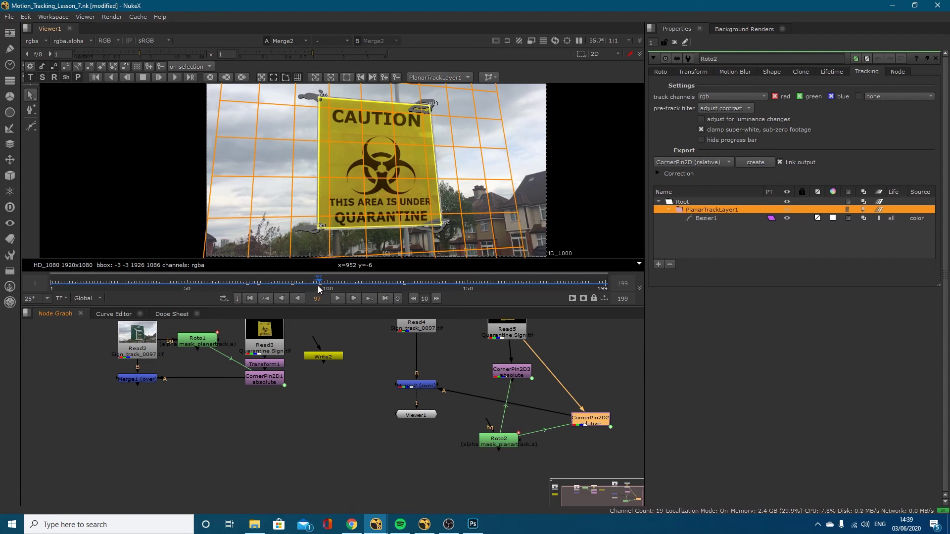
pyautogui.moveTo(318, 289); pyautogui.dragTo(576, 284)
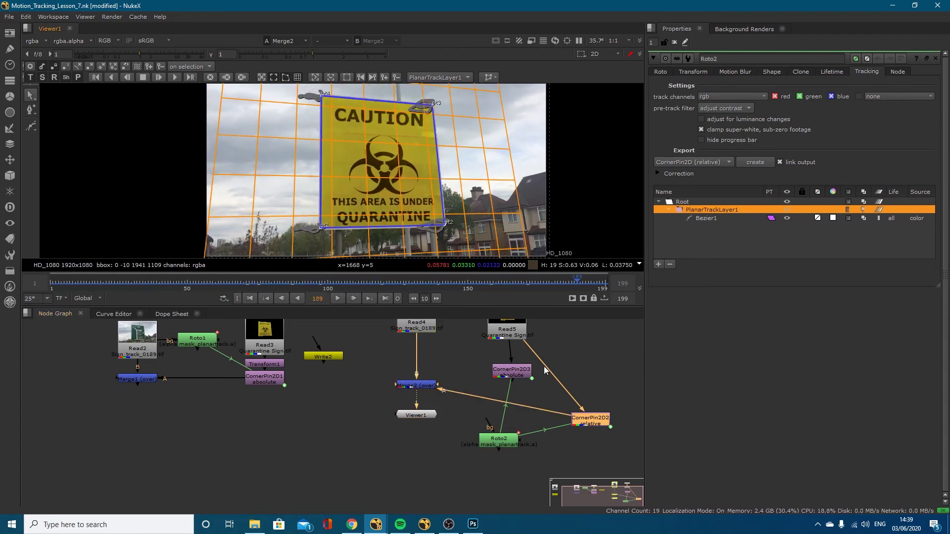
pyautogui.click(674, 42)
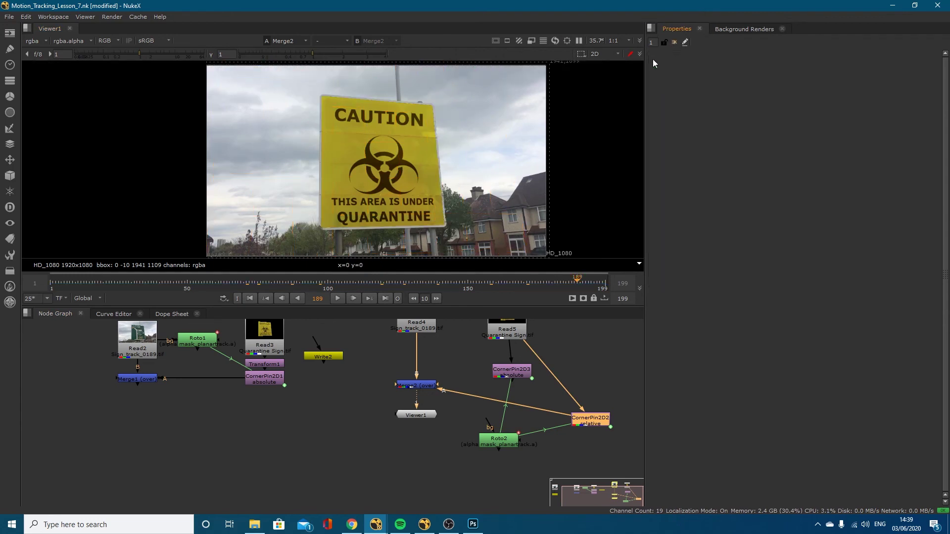
pyautogui.moveTo(376, 283); pyautogui.dragTo(243, 283)
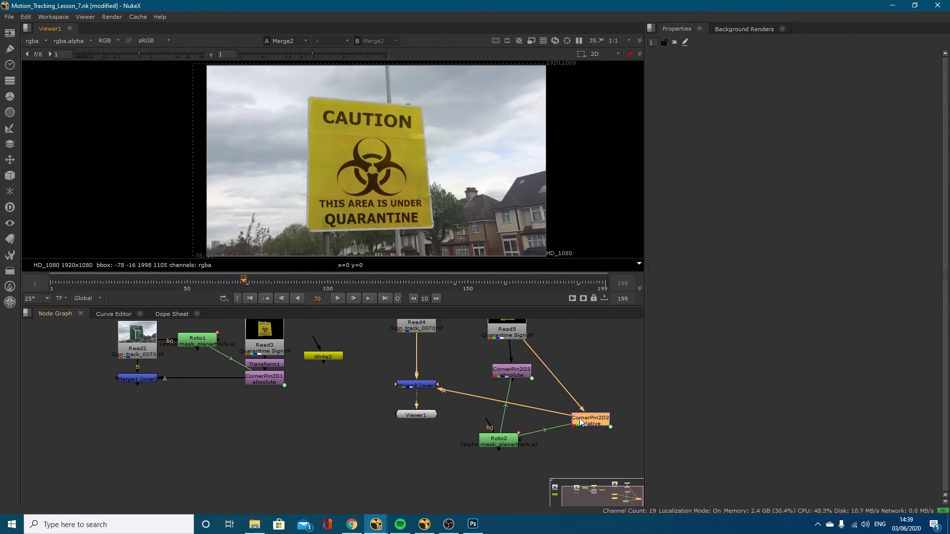
pyautogui.press('Delete')
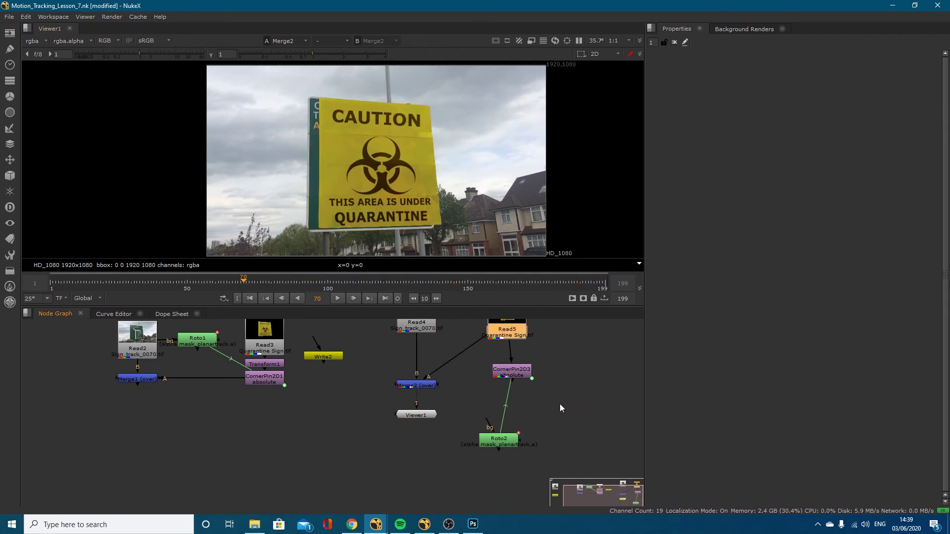
# Connect CornerPin2D3 to Merge2's A input and move to frame 97
pyautogui.moveTo(484, 356); pyautogui.dragTo(506, 390)
pyautogui.click(504, 378)
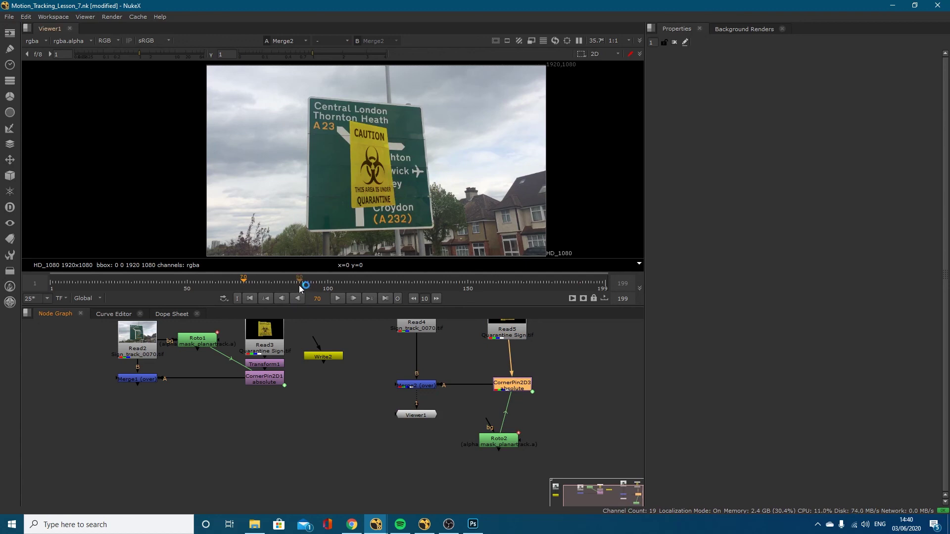
pyautogui.moveTo(300, 286); pyautogui.dragTo(320, 283)
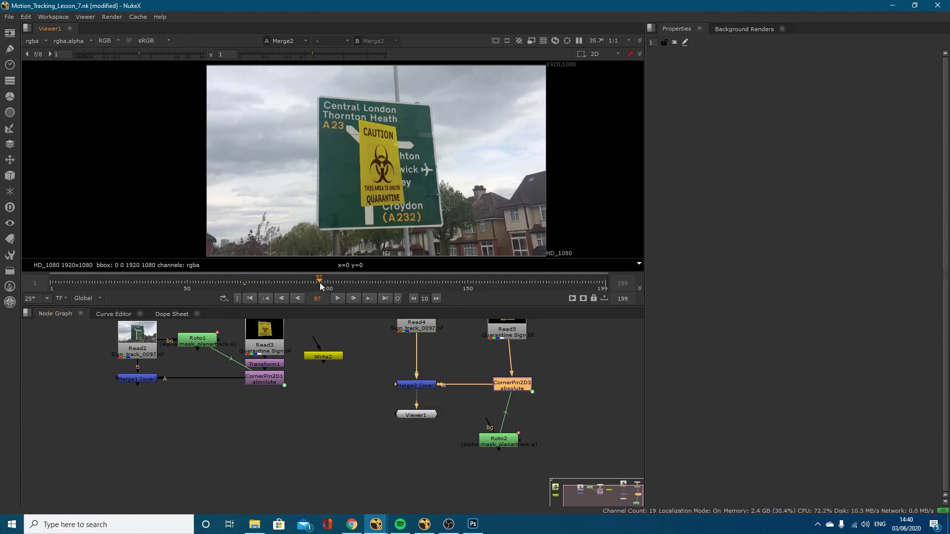
# In CornerPin2D3, copy the to1 coordinates at frame 97 into from1, with x about 630.2 and y 157
pyautogui.doubleClick(509, 387)
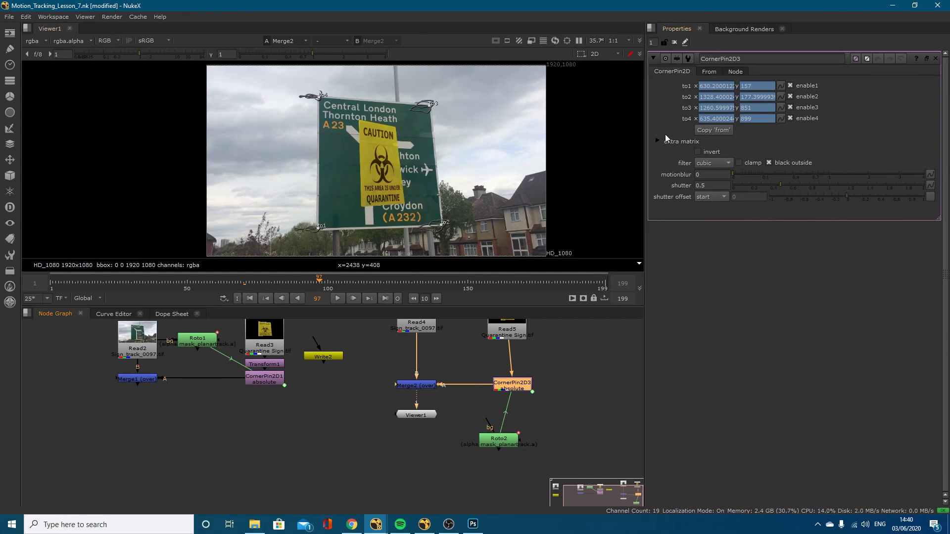
pyautogui.click(709, 72)
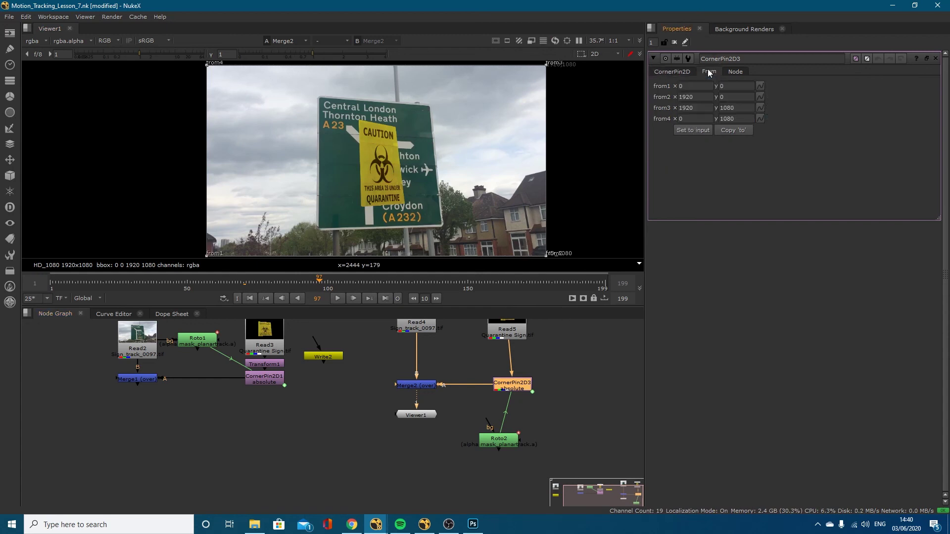
pyautogui.click(679, 71)
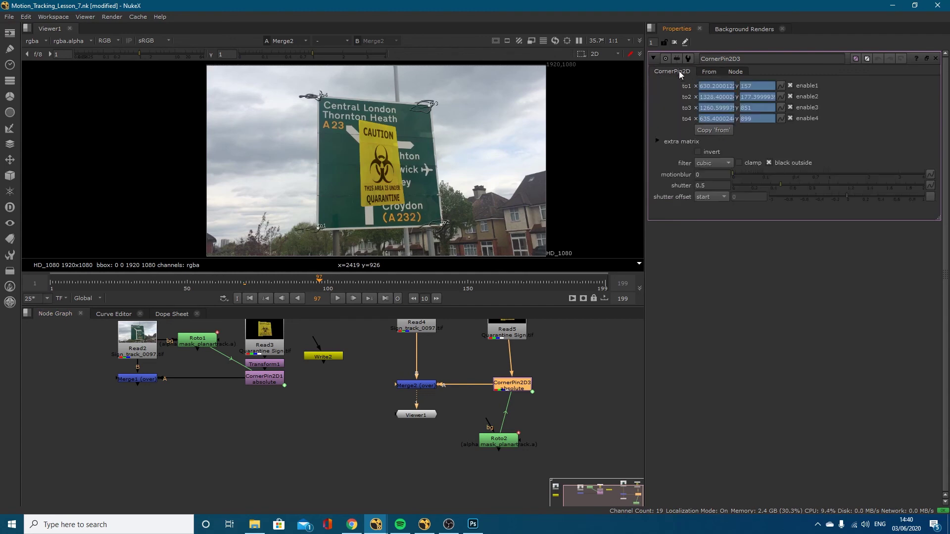
pyautogui.doubleClick(714, 87)
pyautogui.click(709, 71)
pyautogui.click(677, 71)
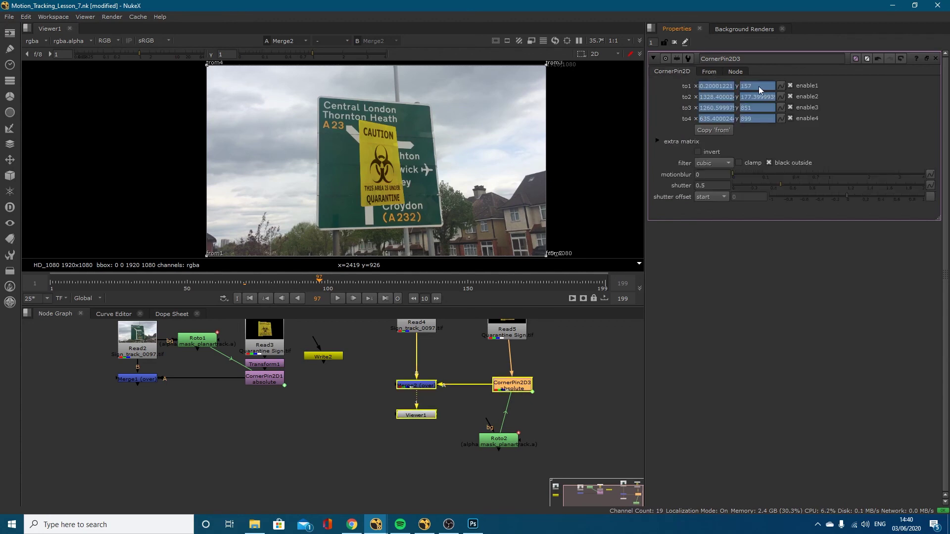
pyautogui.doubleClick(741, 85)
pyautogui.click(709, 71)
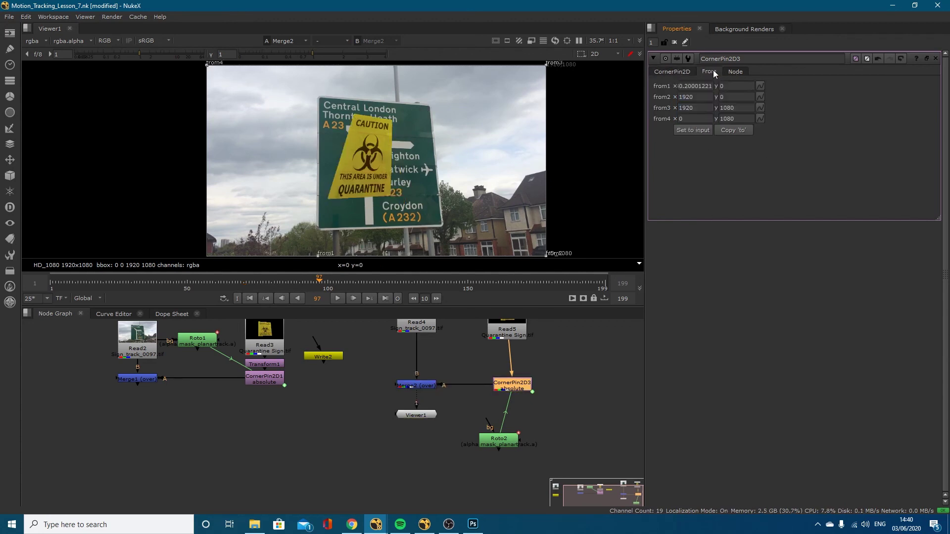
pyautogui.click(737, 85)
pyautogui.click(685, 71)
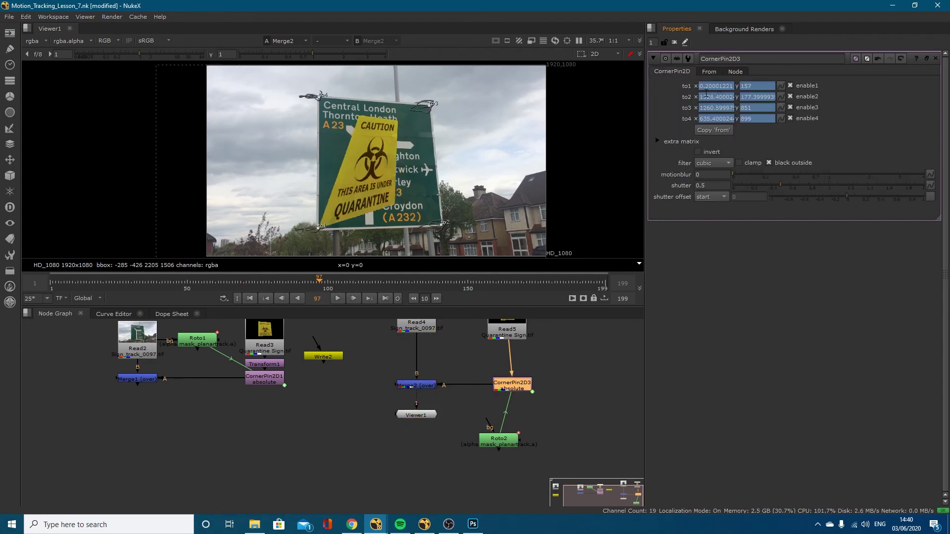
# Copy CornerPin2D3's to2 coordinates into from2, with x about 1328.4 and y about 177.4
pyautogui.doubleClick(700, 96)
pyautogui.hotkey('ctrl', 'c')
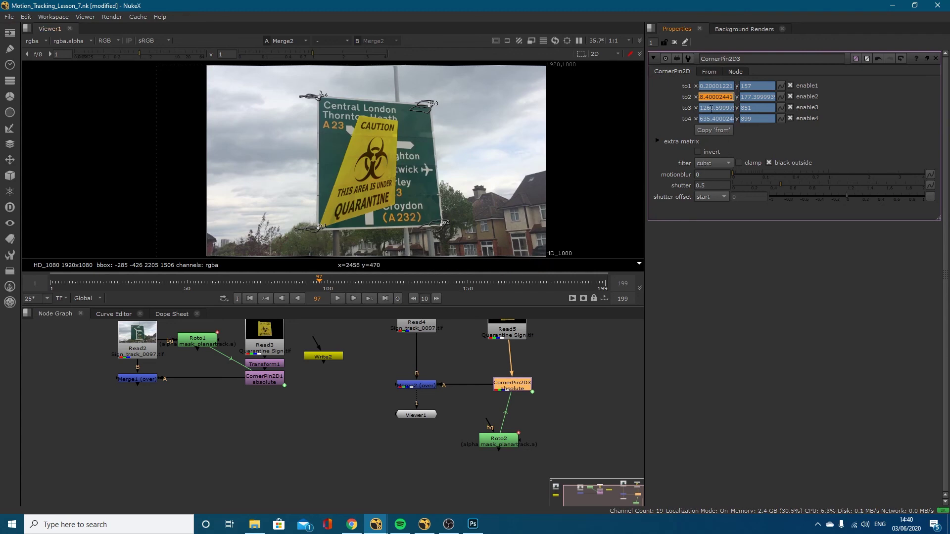
pyautogui.click(711, 71)
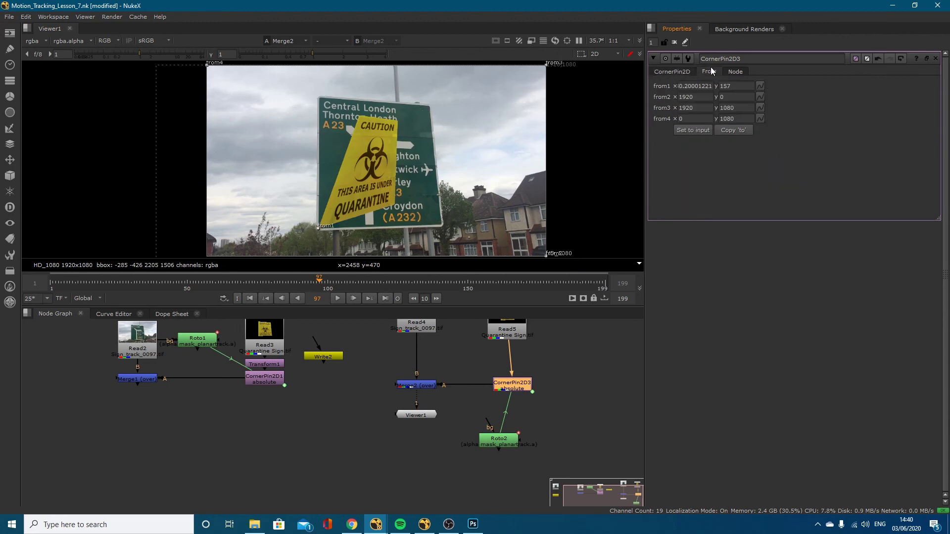
pyautogui.doubleClick(701, 98)
pyautogui.hotkey('ctrl', 'v')
pyautogui.click(671, 70)
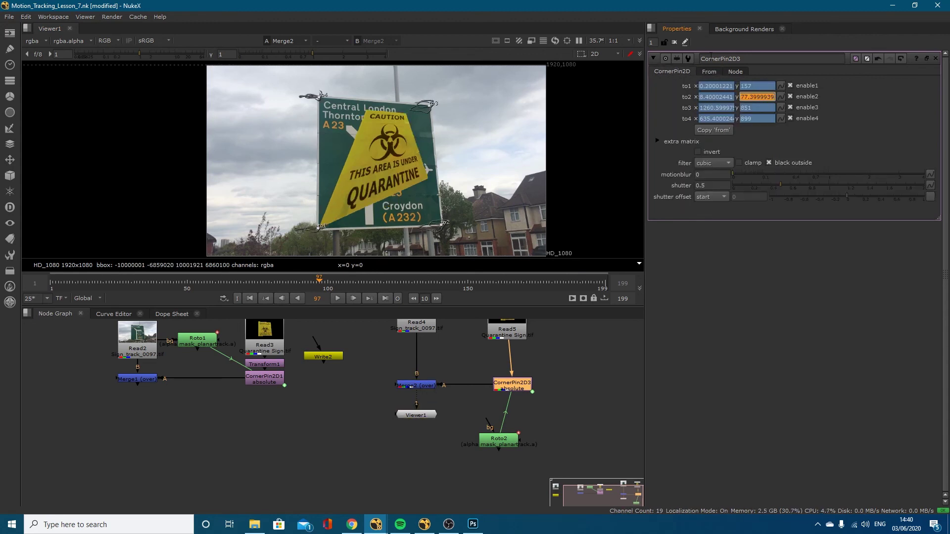
pyautogui.click(709, 72)
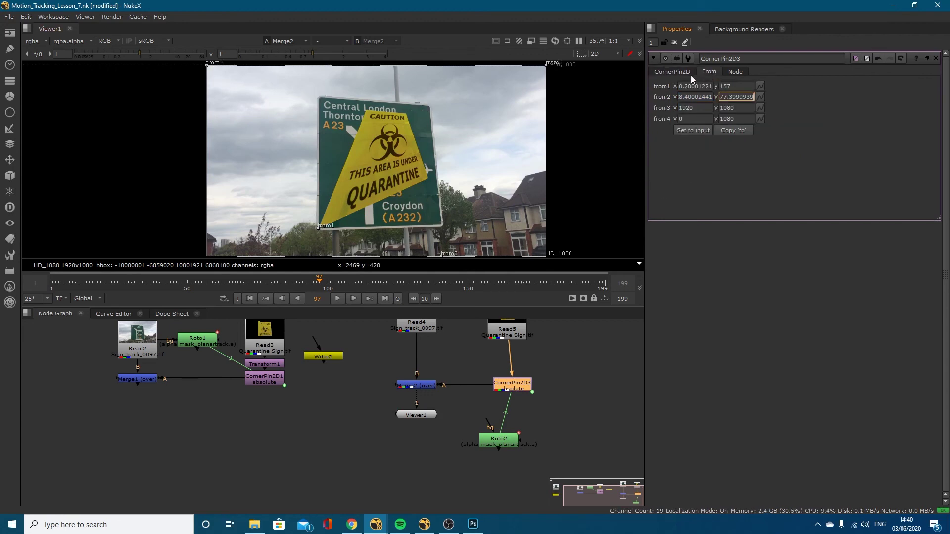
# Copy CornerPin2D3's to3 coordinates into from3, with x about 1260.6 and y 851
pyautogui.click(674, 72)
pyautogui.moveTo(700, 106); pyautogui.dragTo(760, 107)
pyautogui.hotkey('ctrl', 'c')
pyautogui.click(709, 72)
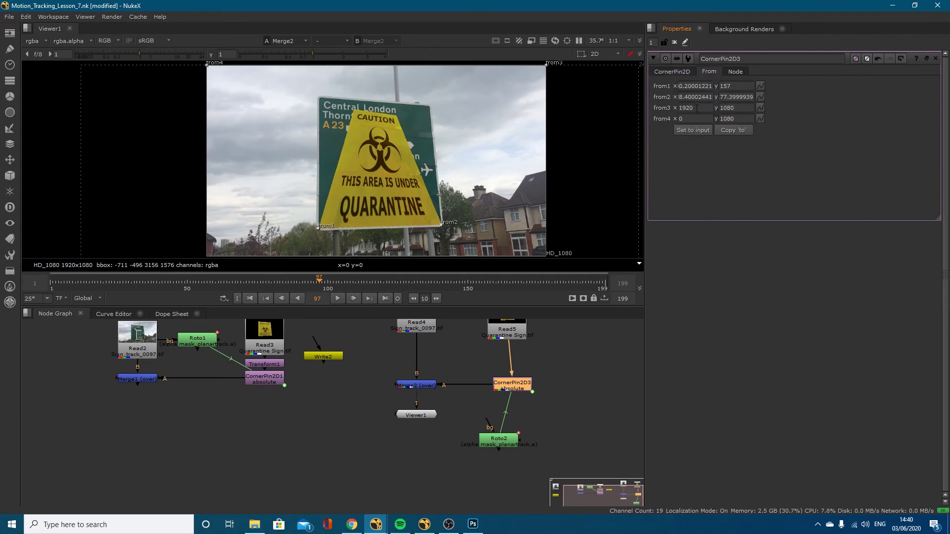
pyautogui.moveTo(696, 108); pyautogui.dragTo(679, 108)
pyautogui.hotkey('ctrl', 'v')
pyautogui.click(670, 71)
pyautogui.moveTo(751, 108); pyautogui.dragTo(723, 108)
pyautogui.click(709, 71)
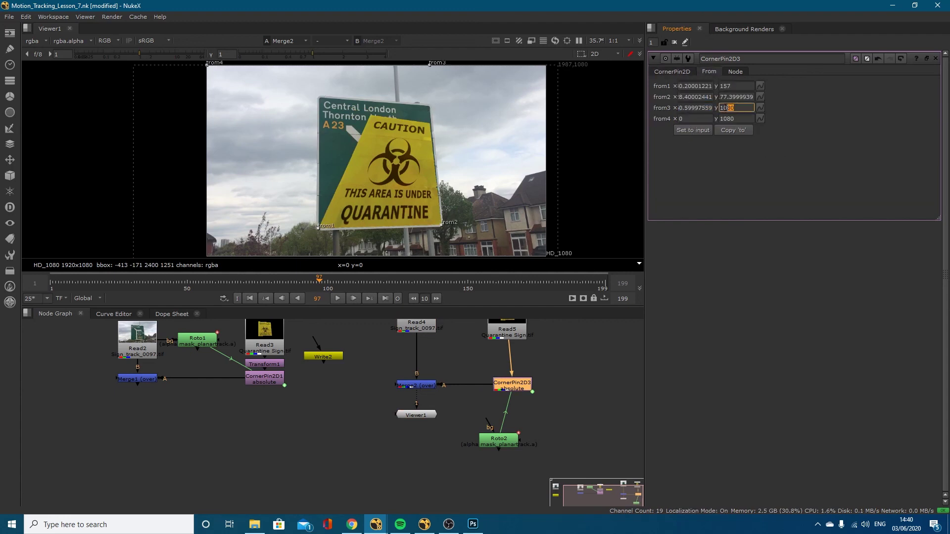
pyautogui.write('851')
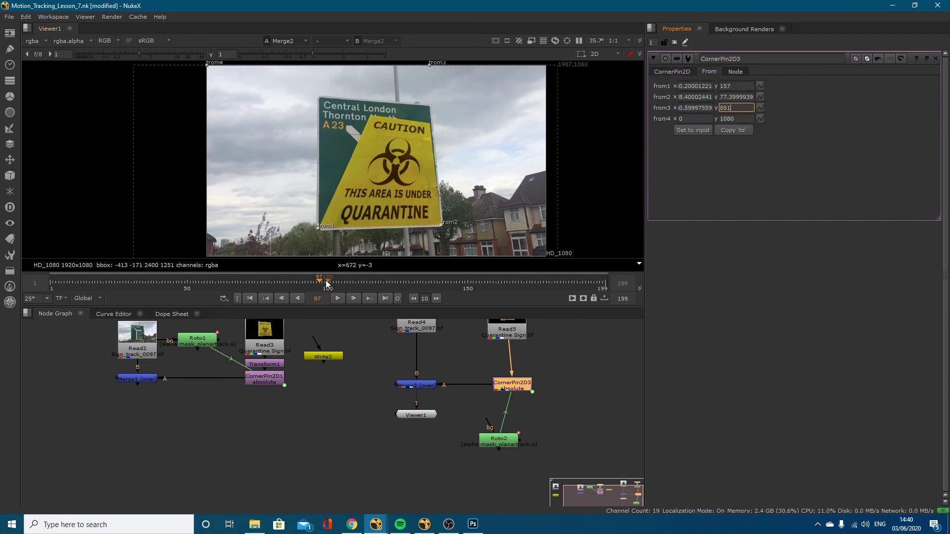
# Copy CornerPin2D3's to4 coordinates into from4, with x about 635.4 and y 899, and check the sign at frame 158
pyautogui.click(672, 71)
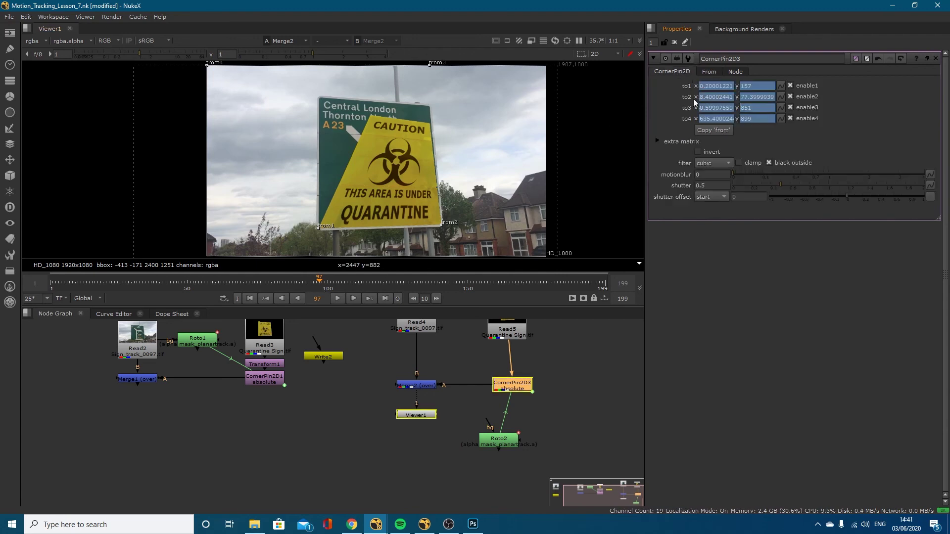
pyautogui.moveTo(700, 117); pyautogui.dragTo(748, 114)
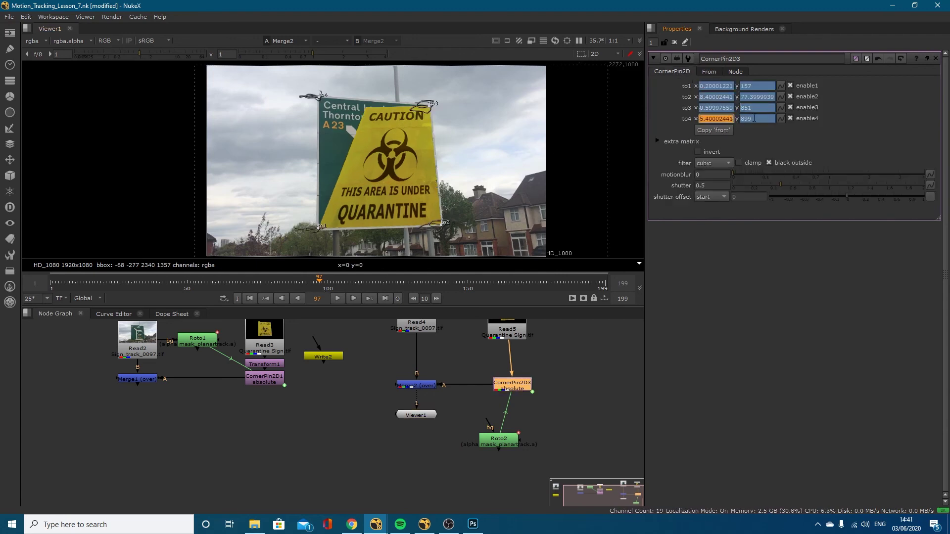
pyautogui.click(709, 72)
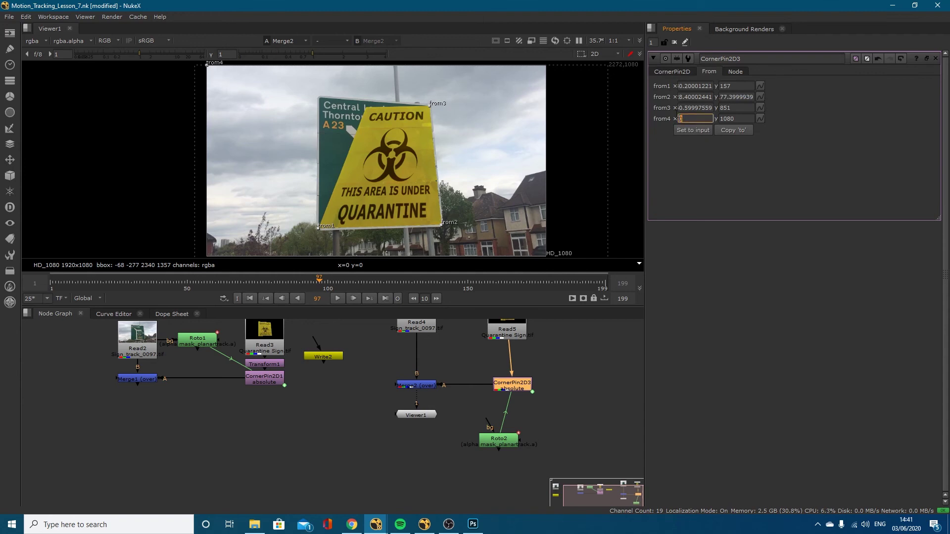
pyautogui.click(675, 72)
pyautogui.moveTo(751, 119); pyautogui.dragTo(720, 119)
pyautogui.click(707, 72)
pyautogui.write('899')
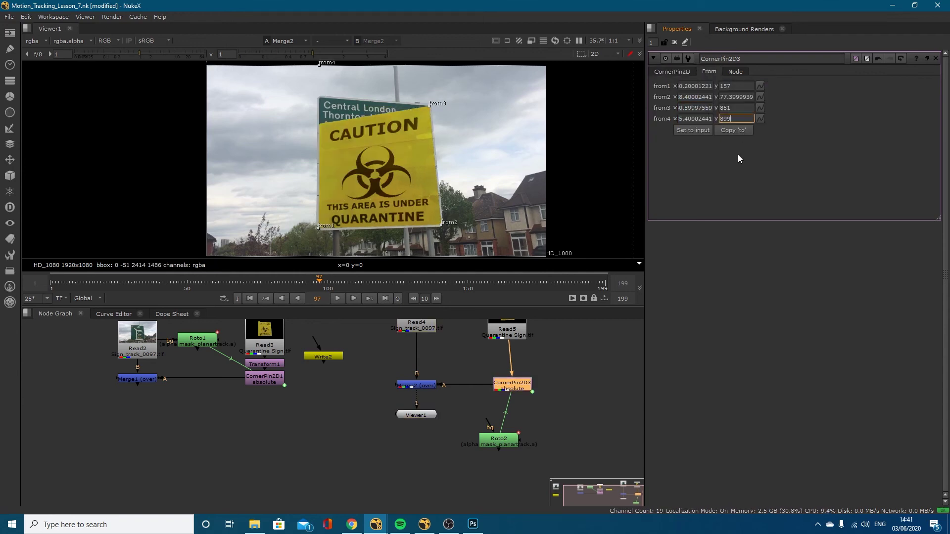
pyautogui.click(719, 158)
pyautogui.moveTo(433, 276); pyautogui.dragTo(493, 283)
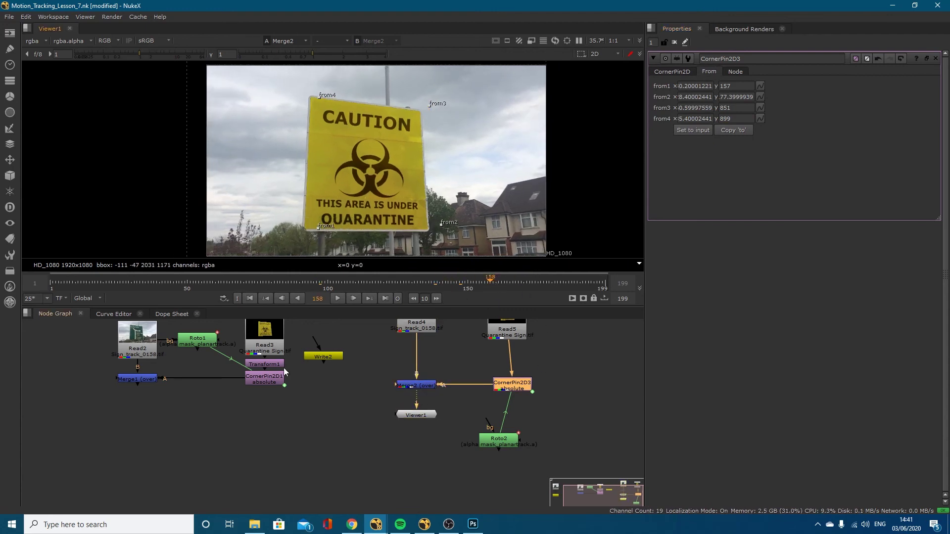
# Insert a Transform node between Read5 and CornerPin2D3, set its scale to 0.9, and check frames 124 and 93
pyautogui.moveTo(509, 384); pyautogui.dragTo(506, 356)
pyautogui.click(483, 384)
pyautogui.press('t')
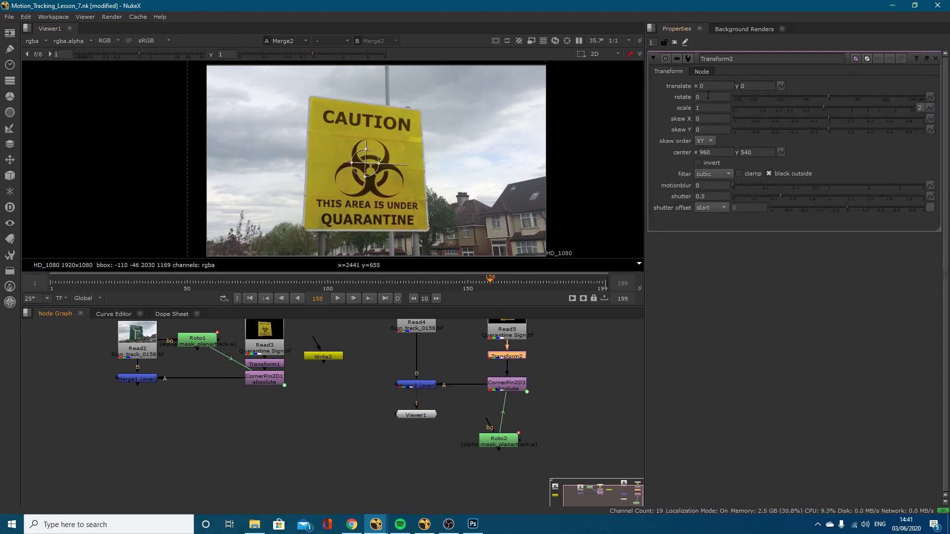
pyautogui.click(701, 107)
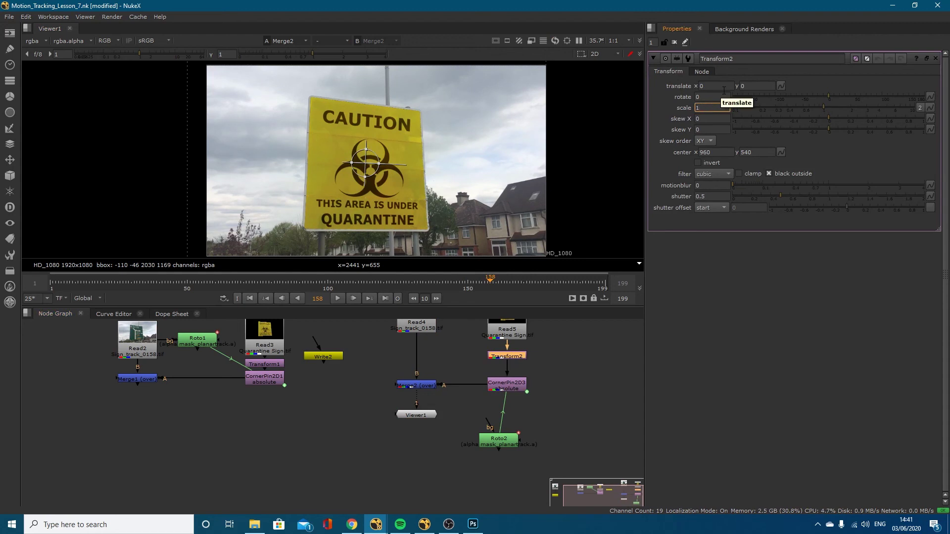
pyautogui.press('BackSpace')
pyautogui.write('.9')
pyautogui.press('Return')
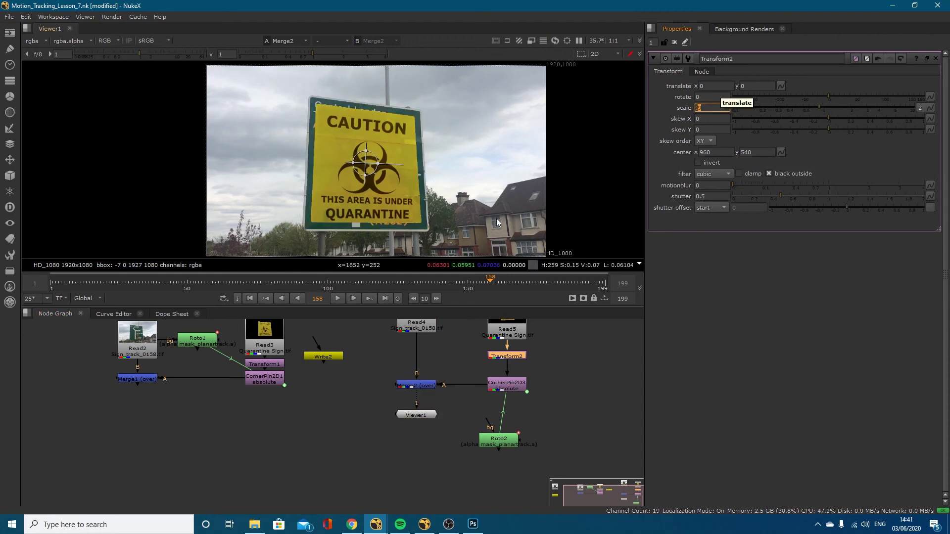
pyautogui.moveTo(454, 288); pyautogui.dragTo(394, 282)
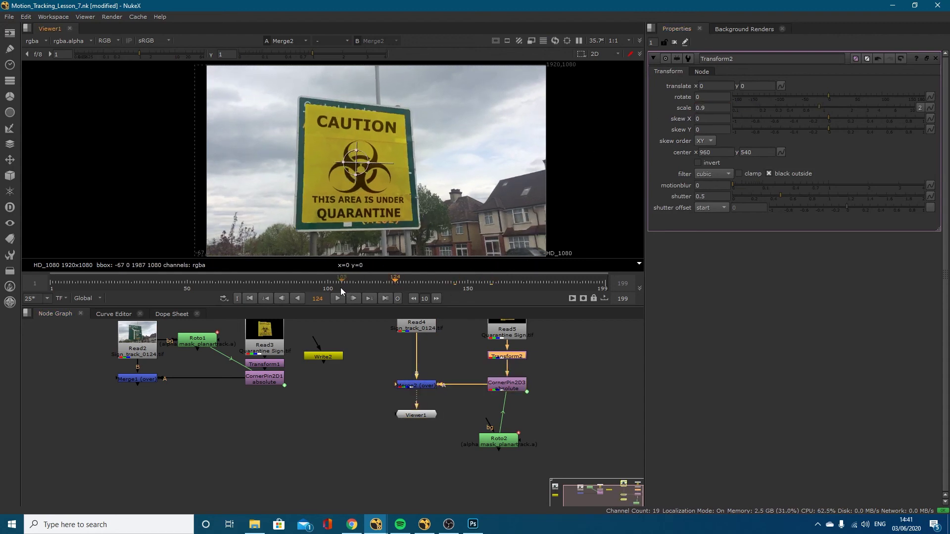
pyautogui.click(308, 285)
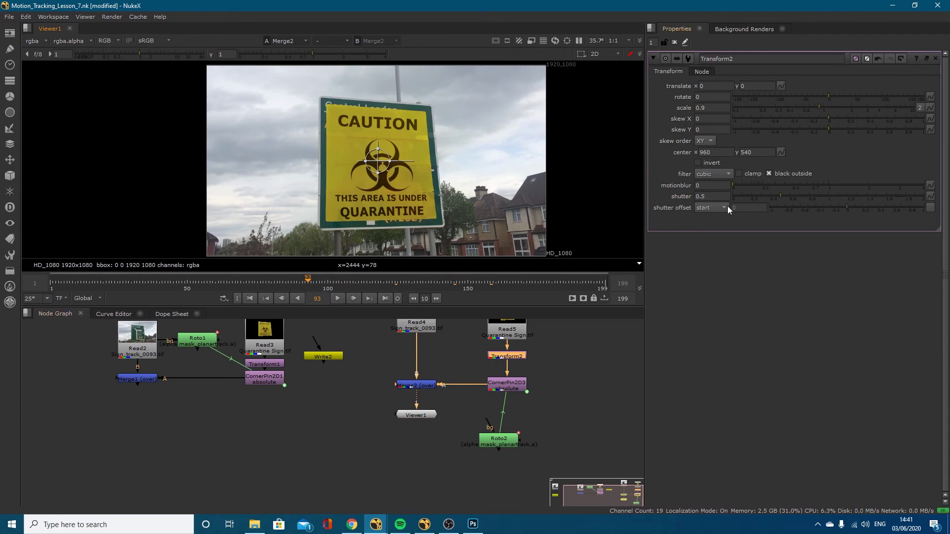
# Set the motion blur of Transform2 to 1
pyautogui.click(694, 186)
pyautogui.write('1')
pyautogui.press('Return')
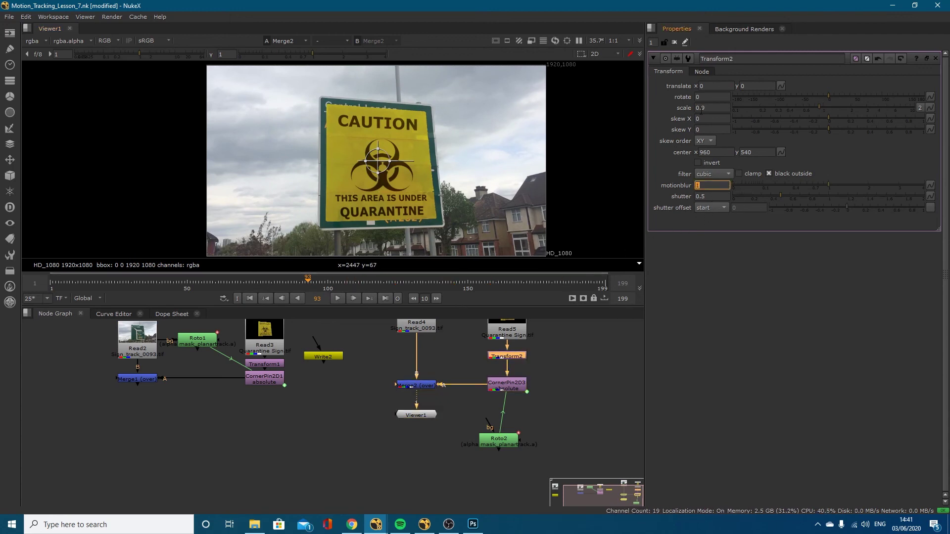
# Set the motion blur of CornerPin2D3 to 1
pyautogui.doubleClick(507, 384)
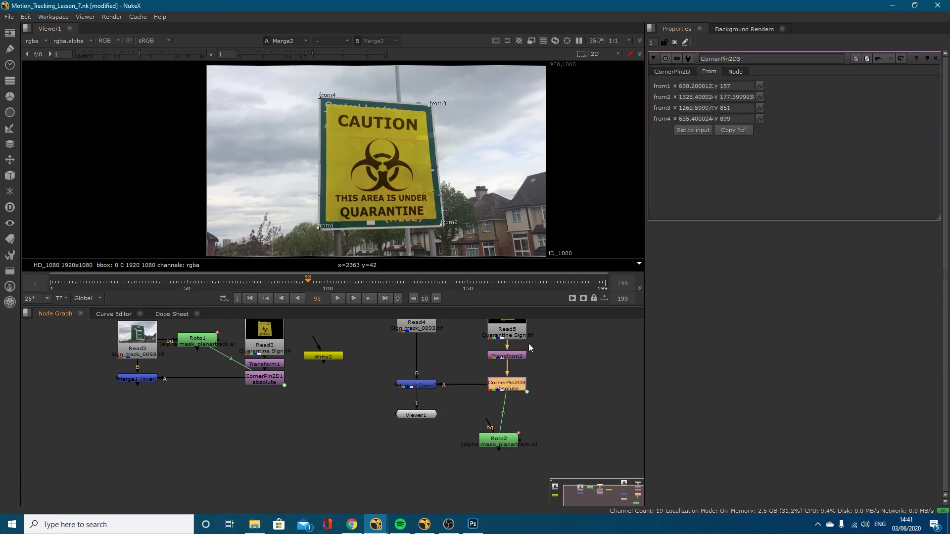
pyautogui.click(669, 71)
pyautogui.click(693, 173)
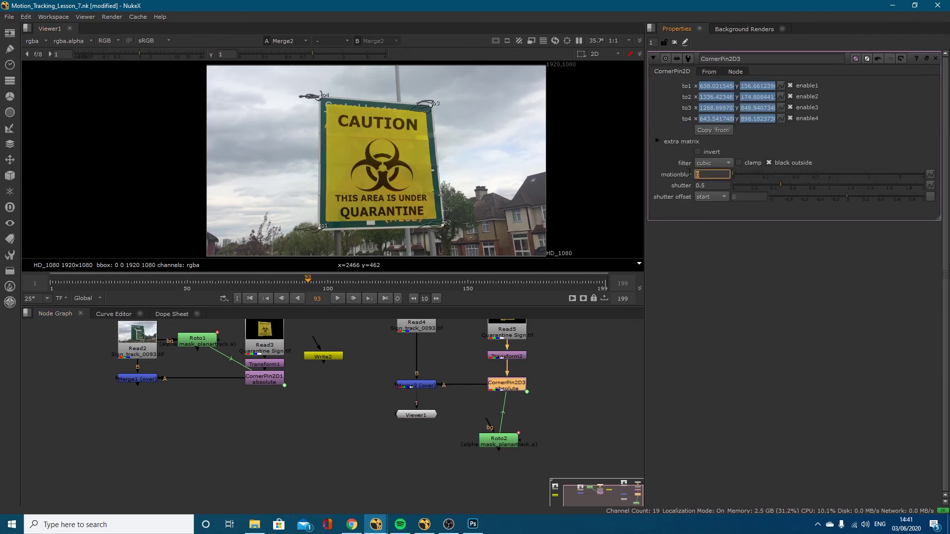
pyautogui.write('1')
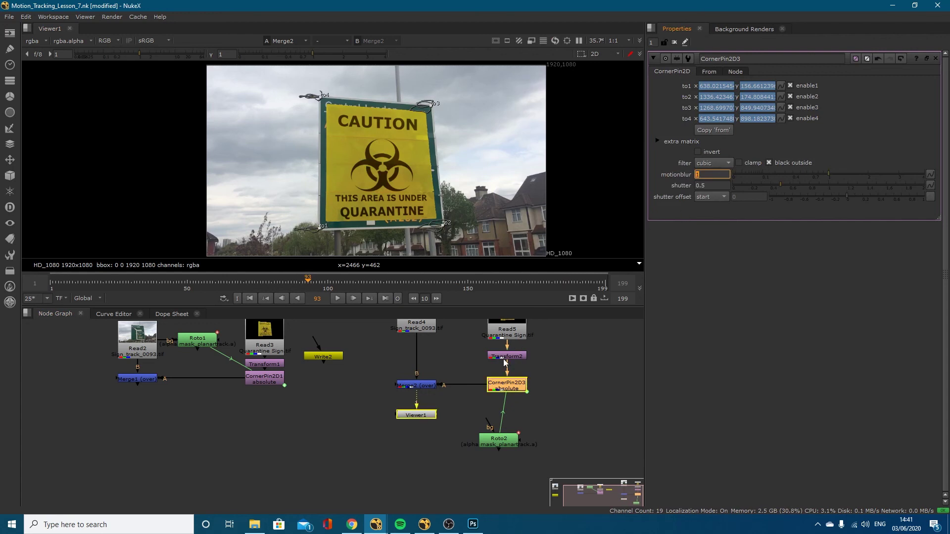
# Set Transform2's motion blur to 0 and delete the node from between Read5 and CornerPin2D3
pyautogui.doubleClick(501, 356)
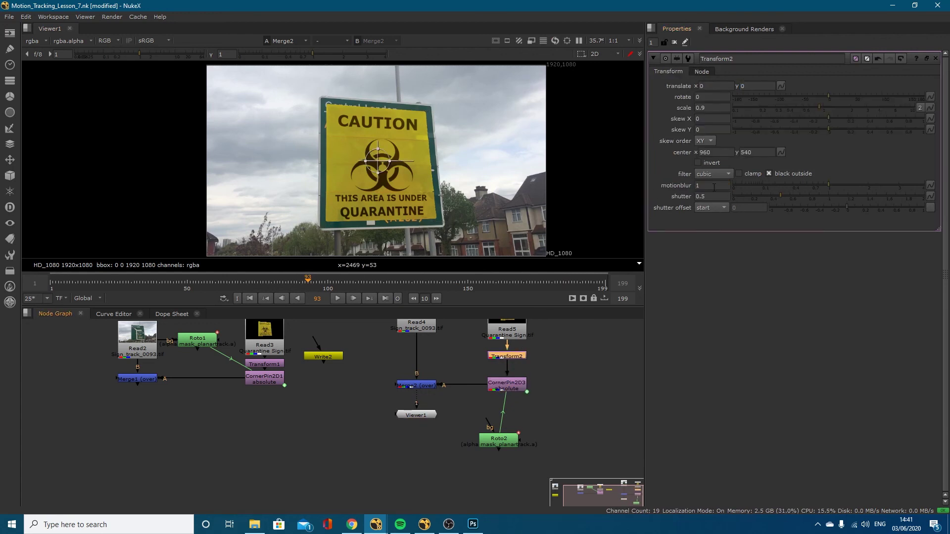
pyautogui.click(714, 186)
pyautogui.write('0')
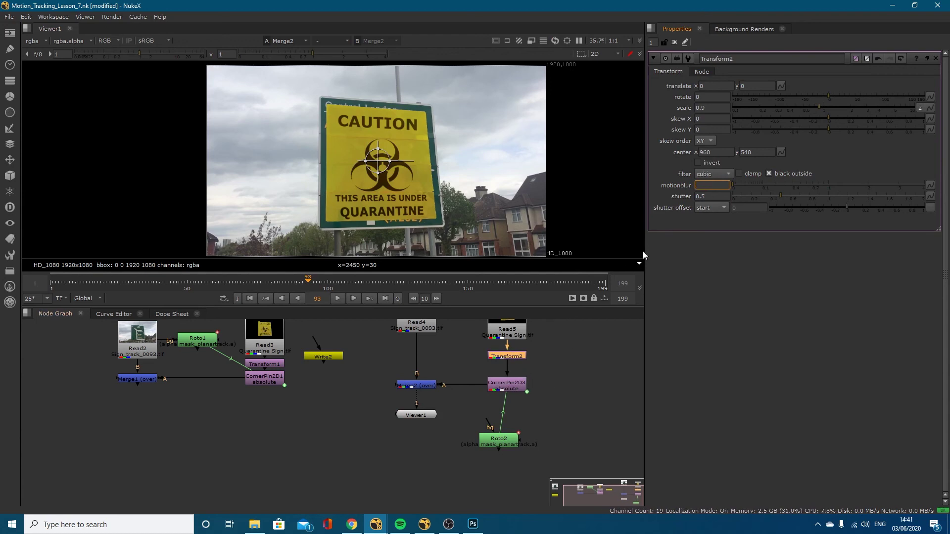
pyautogui.click(523, 357)
pyautogui.press('Delete')
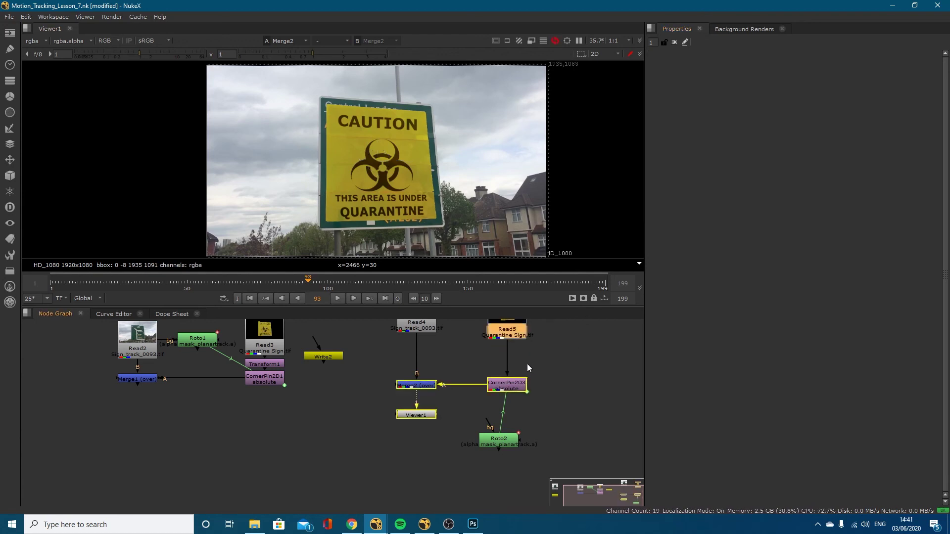
pyautogui.click(529, 355)
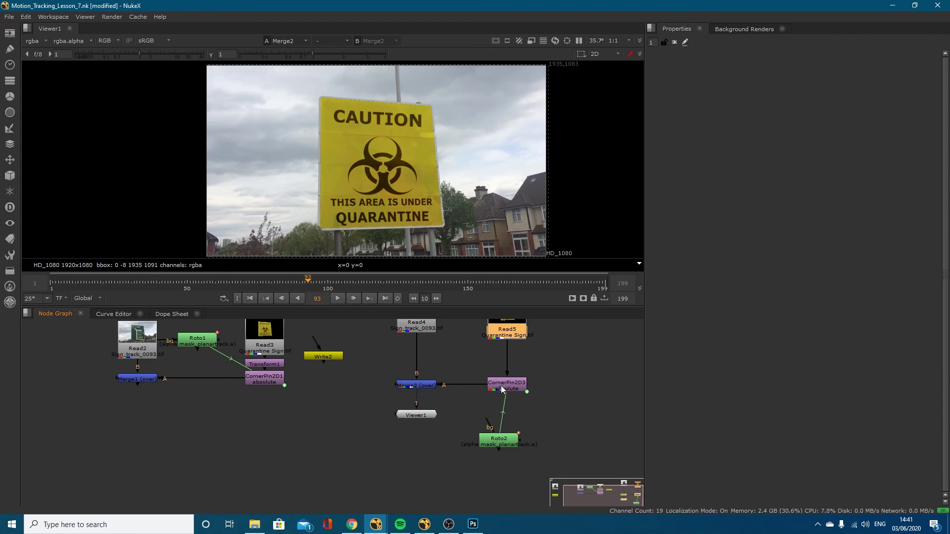
# Create a new CornerPin2D (relative) export from Roto2's PlanarTrackLayer1
pyautogui.doubleClick(497, 439)
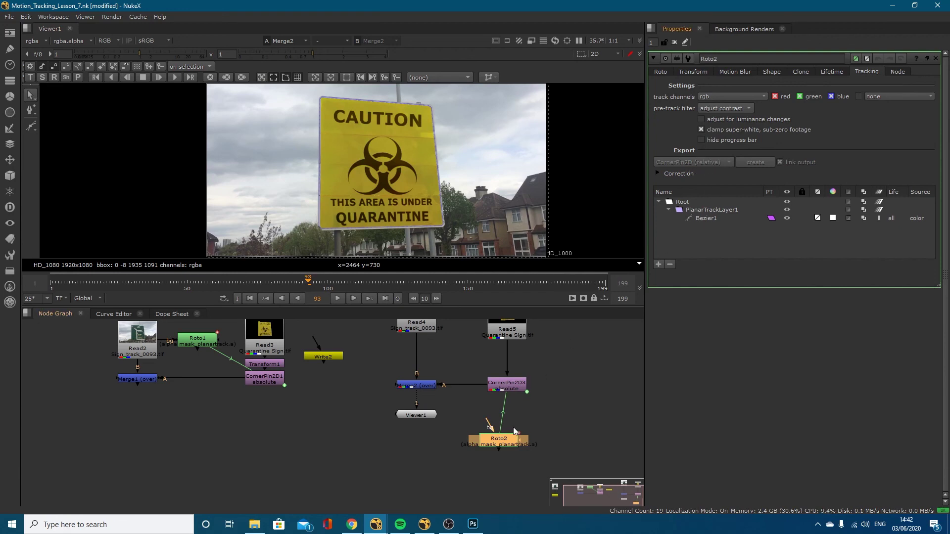
pyautogui.click(697, 211)
pyautogui.click(707, 163)
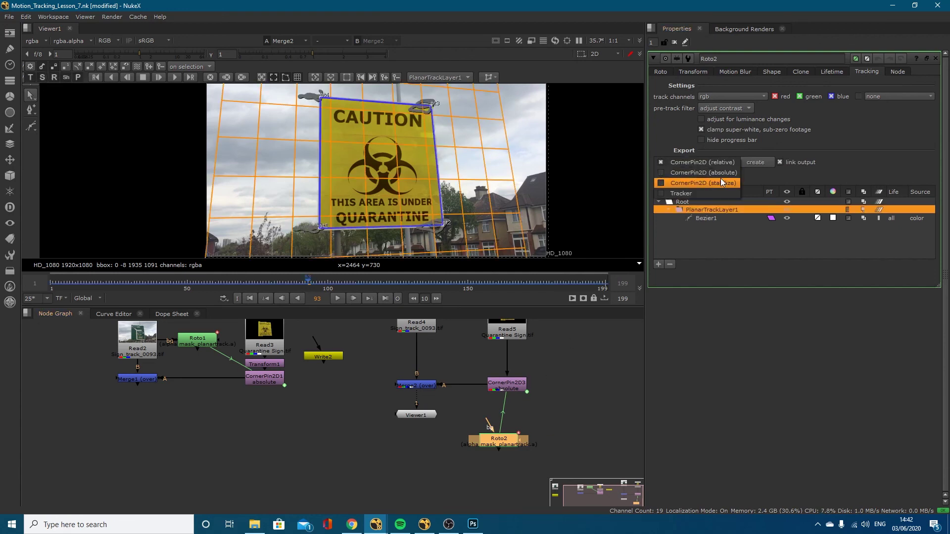
pyautogui.click(722, 164)
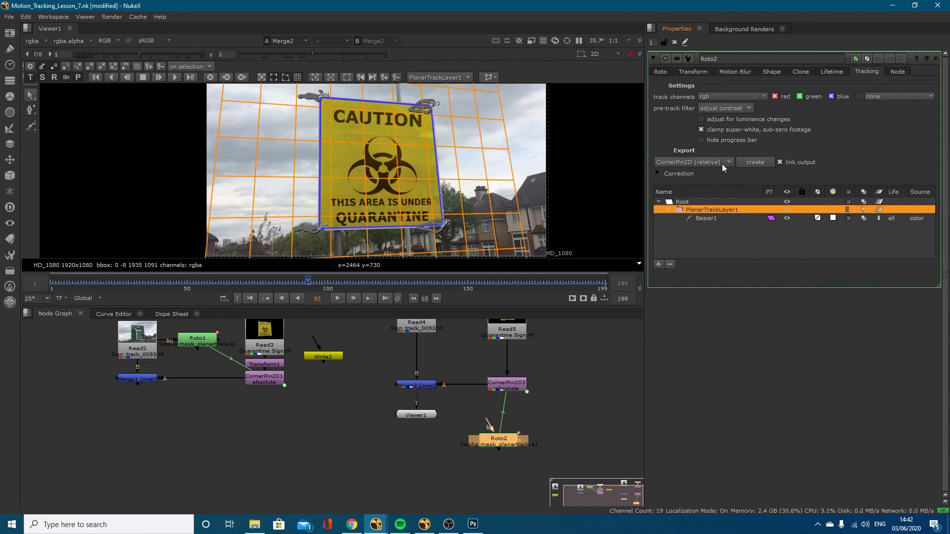
pyautogui.click(744, 162)
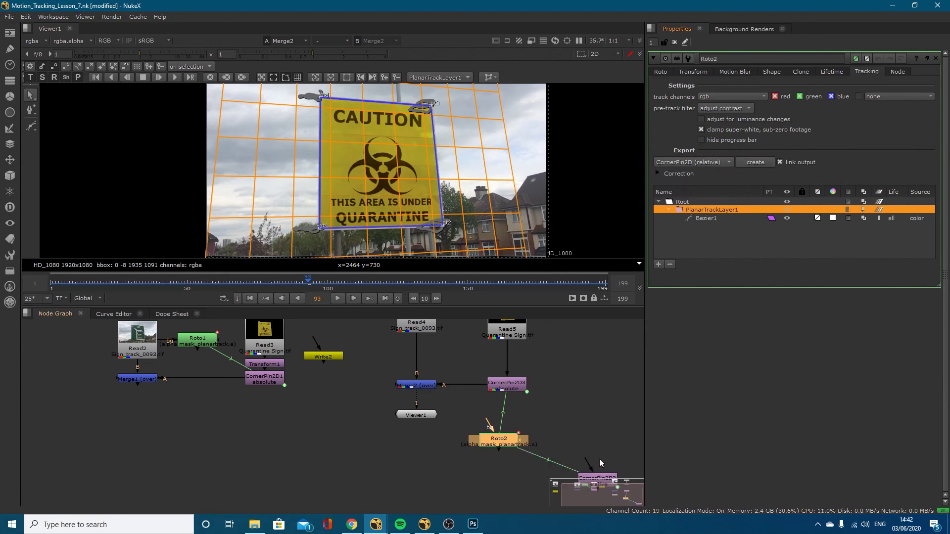
# Connect Read5 to the exported relative corner pin and feed it into Merge2's A input instead of CornerPin2D3
pyautogui.click(604, 475)
pyautogui.moveTo(603, 476); pyautogui.dragTo(510, 331)
pyautogui.moveTo(479, 385); pyautogui.dragTo(596, 405)
# Hide the planar track grid overlay and check the sign's placement at frames 129 and 155
pyautogui.moveTo(369, 283); pyautogui.dragTo(408, 282)
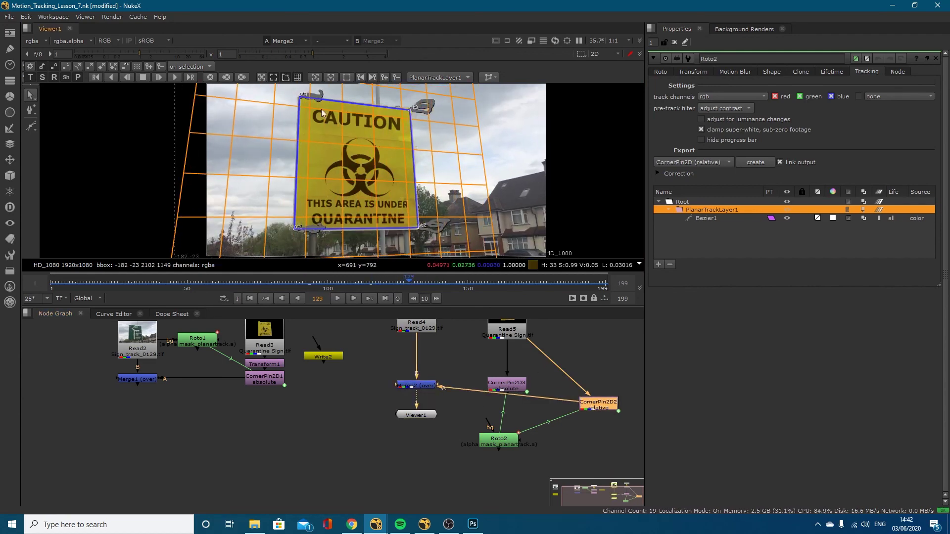
pyautogui.click(286, 78)
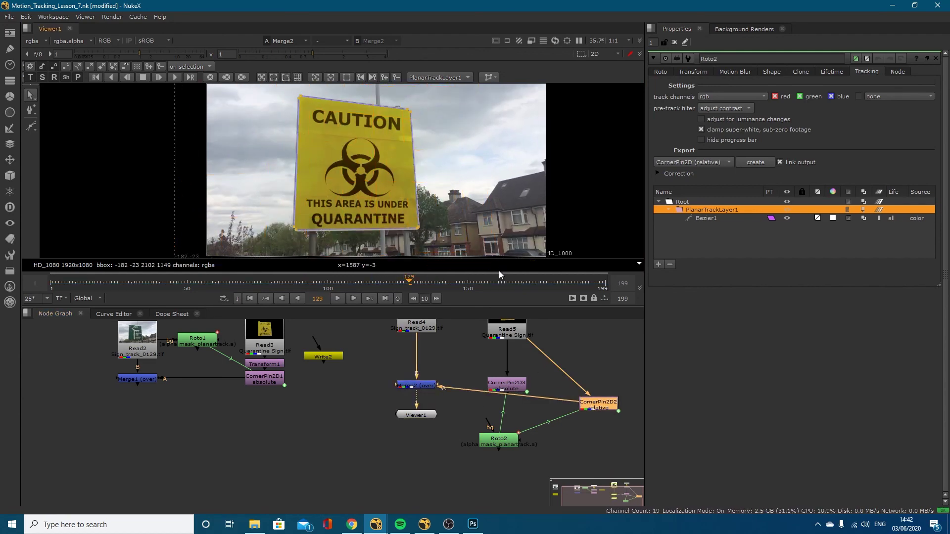
pyautogui.click(483, 285)
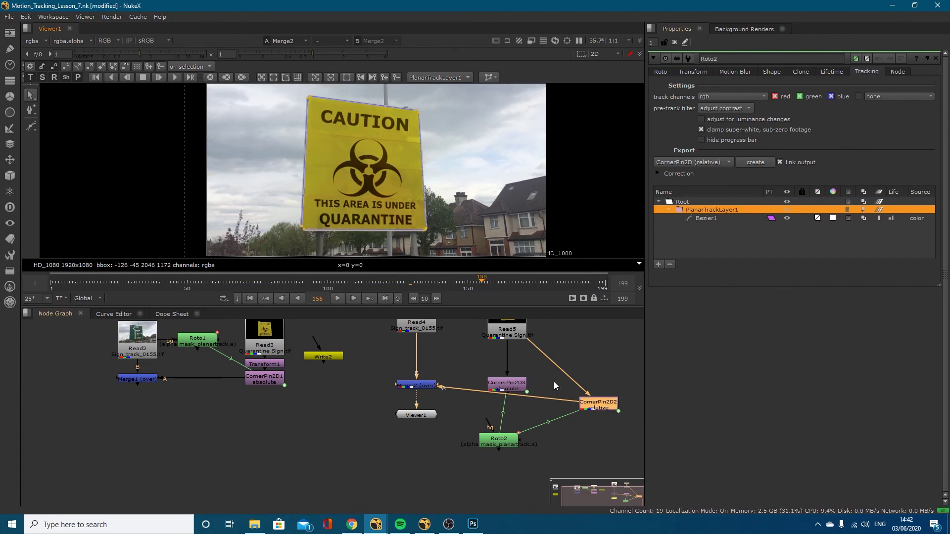